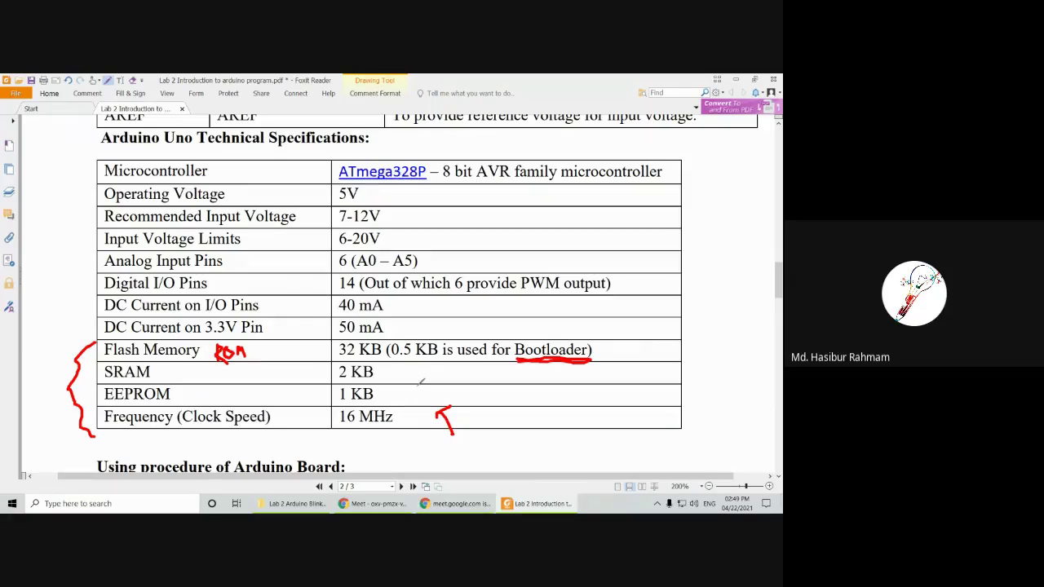
Step: Draw a red arrow beside the 2 KB SRAM value, and undo all red pencil marks on the Technical Specifications table
mouse_move(393, 375)
mouse_down()
mouse_move(416, 383)
mouse_move(394, 365)
mouse_move(398, 377)
mouse_up()
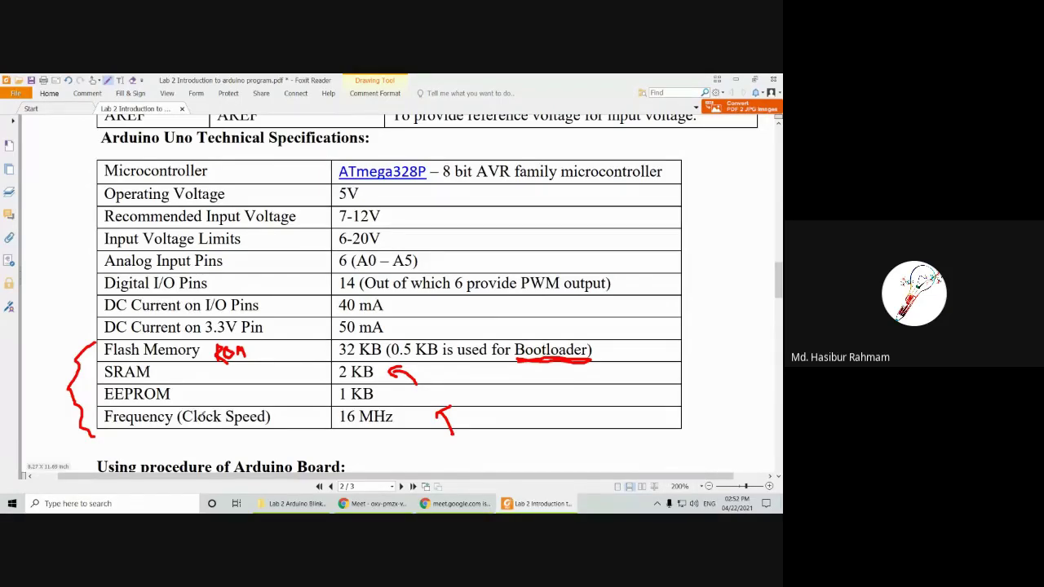
key(ctrl+z)
key(ctrl+z)
key(ctrl+z)
key(ctrl+z)
key(ctrl+z)
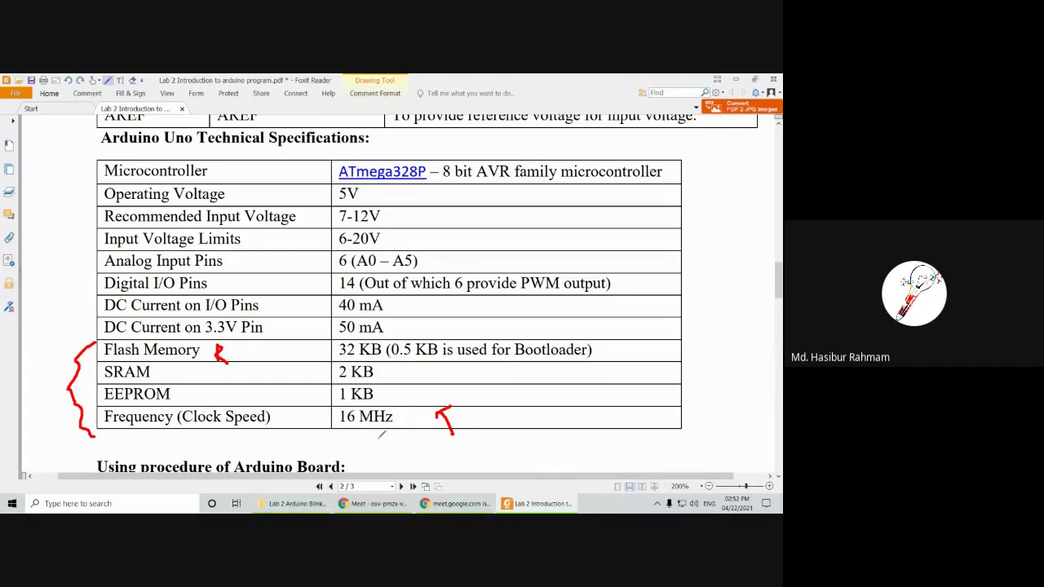
key(ctrl+z)
key(ctrl+z)
key(ctrl+z)
drag(181, 398, 191, 392)
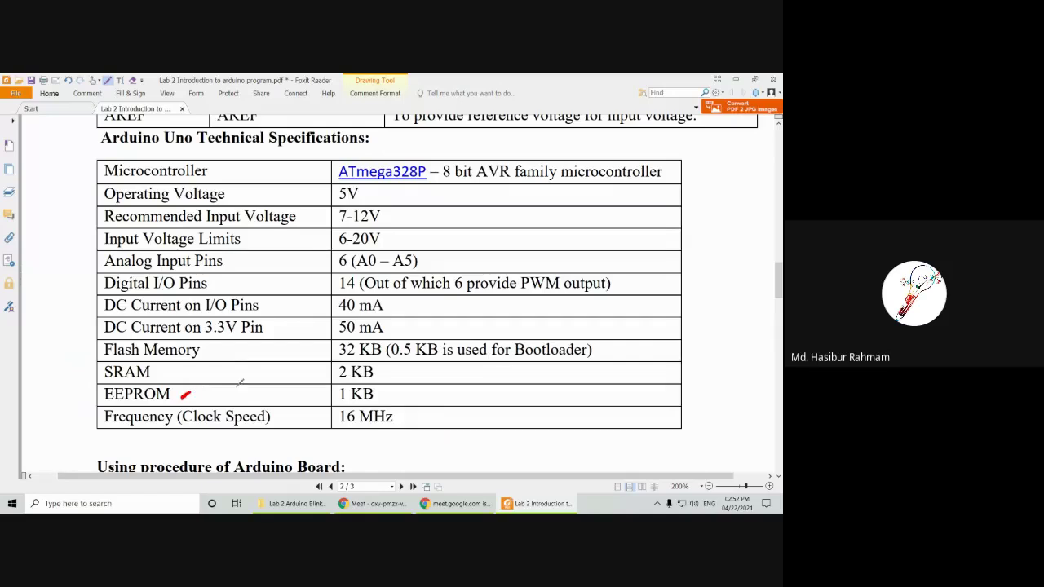
key(ctrl+z)
key(ctrl+z)
Step: Review the lab PDF's specifications, board usage procedure, Arduino programming section and example LED code, and return to the Pin Description table
scroll(269, 388, down, 3)
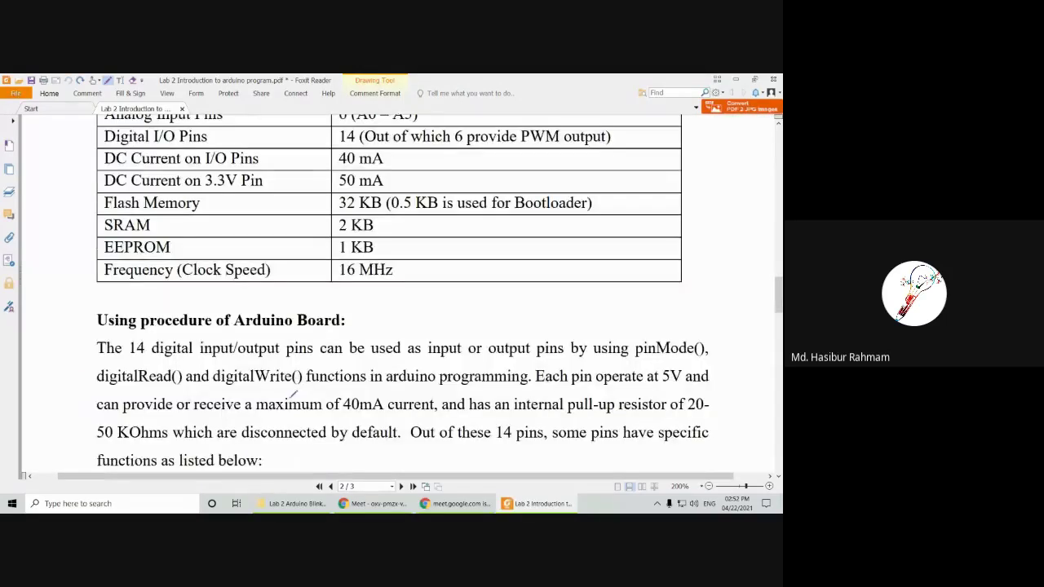
scroll(292, 395, up, 4)
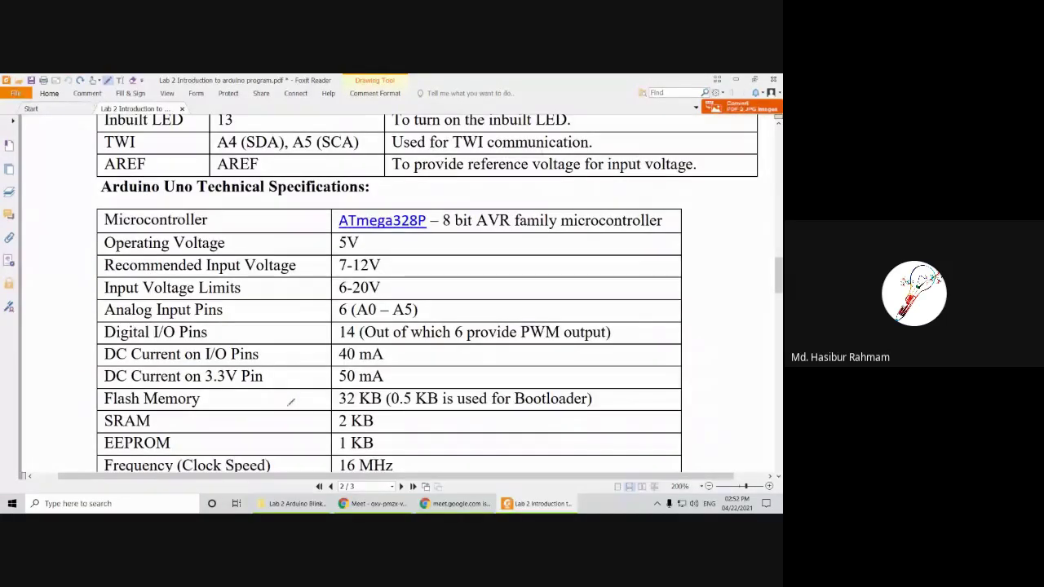
scroll(290, 401, up, 2)
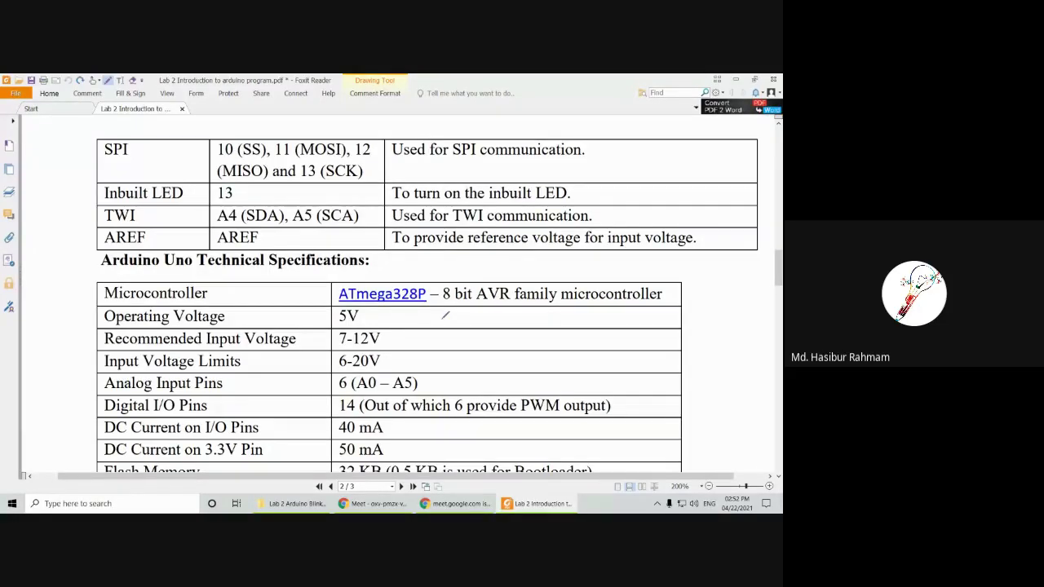
scroll(417, 321, down, 5)
scroll(395, 344, down, 2)
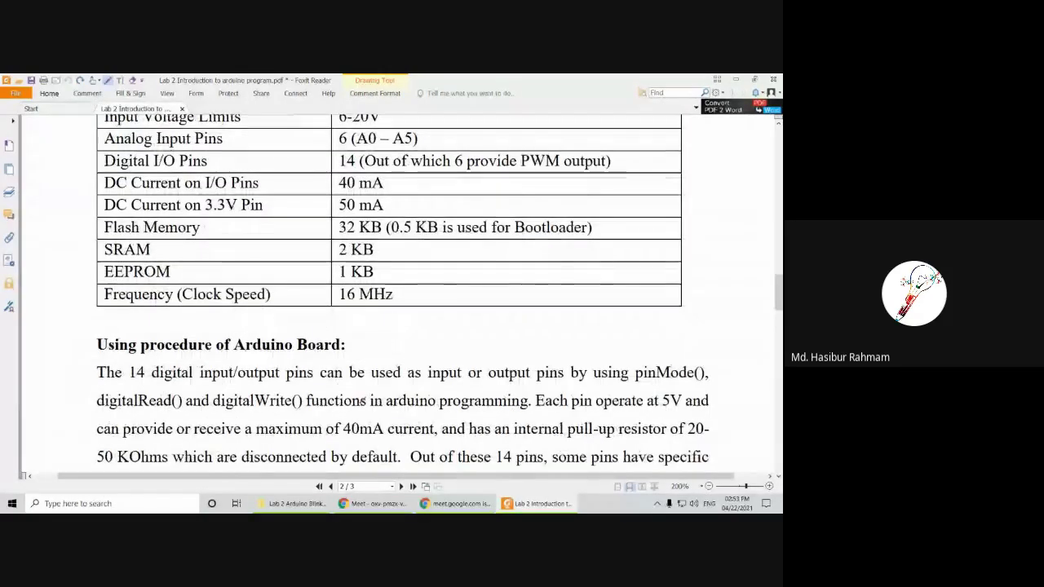
scroll(377, 341, down, 1)
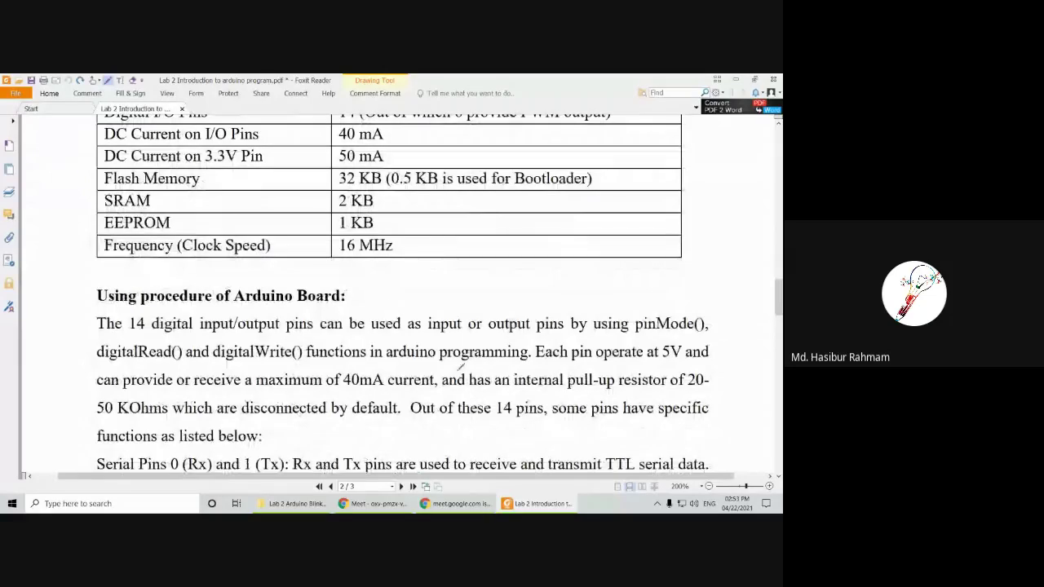
scroll(352, 303, down, 2)
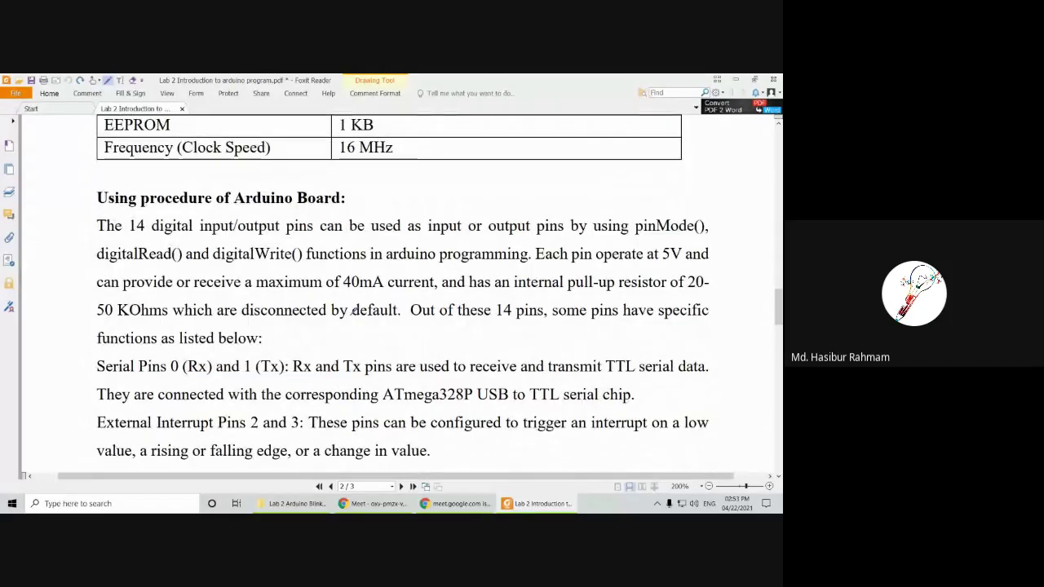
scroll(168, 342, down, 1)
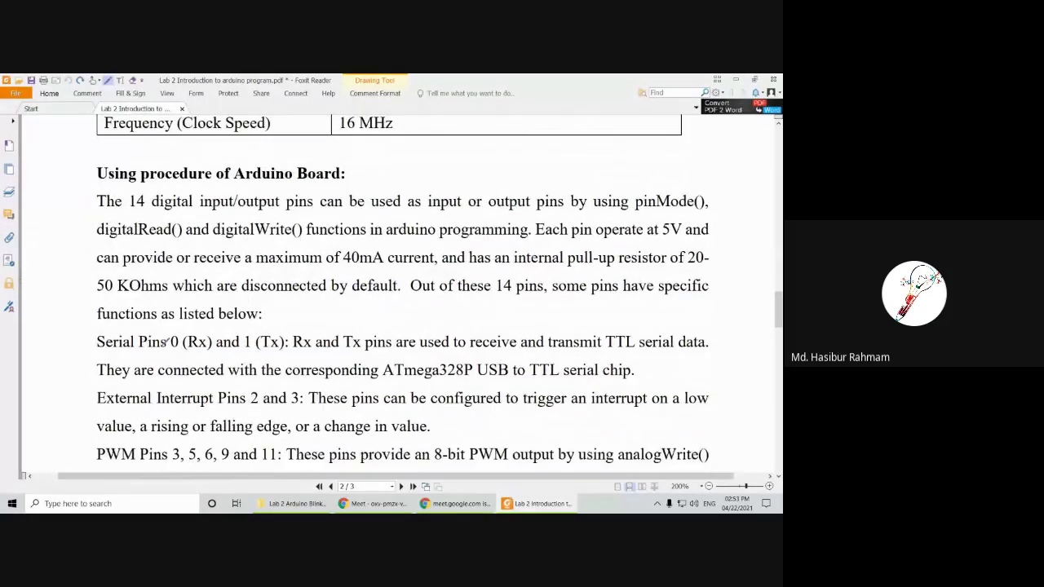
scroll(167, 342, down, 5)
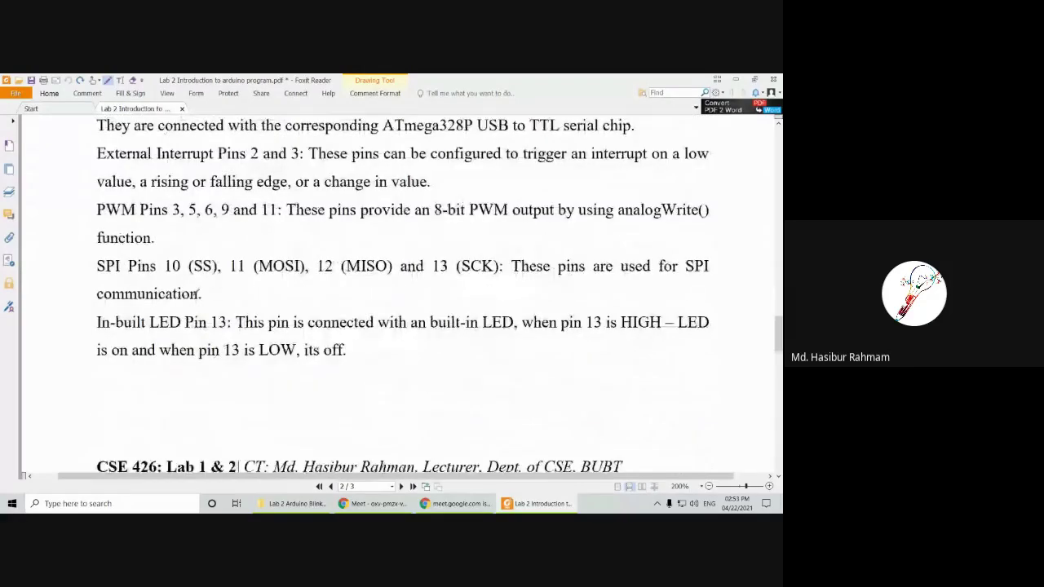
scroll(198, 294, down, 8)
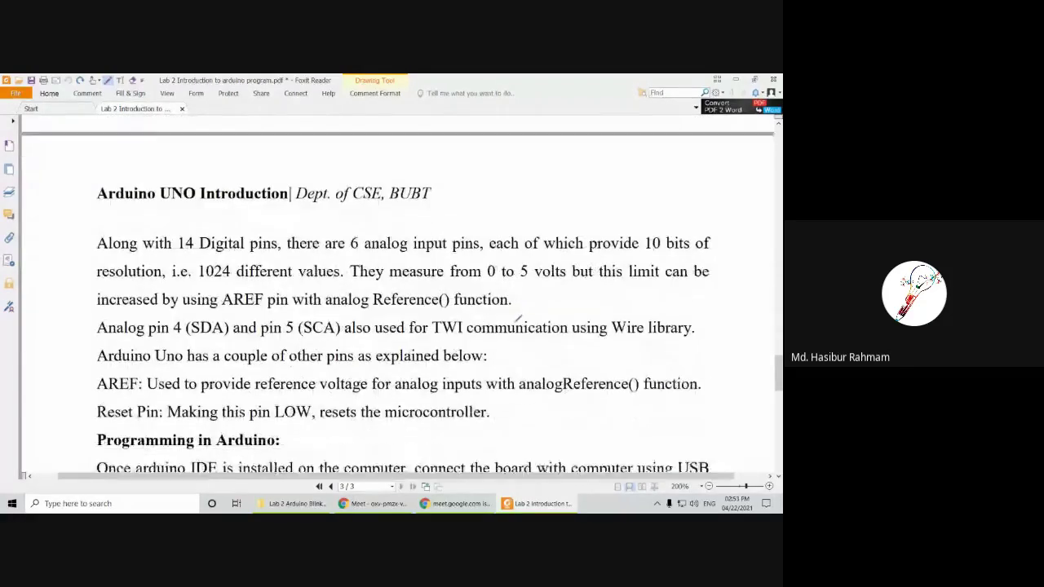
scroll(516, 320, down, 6)
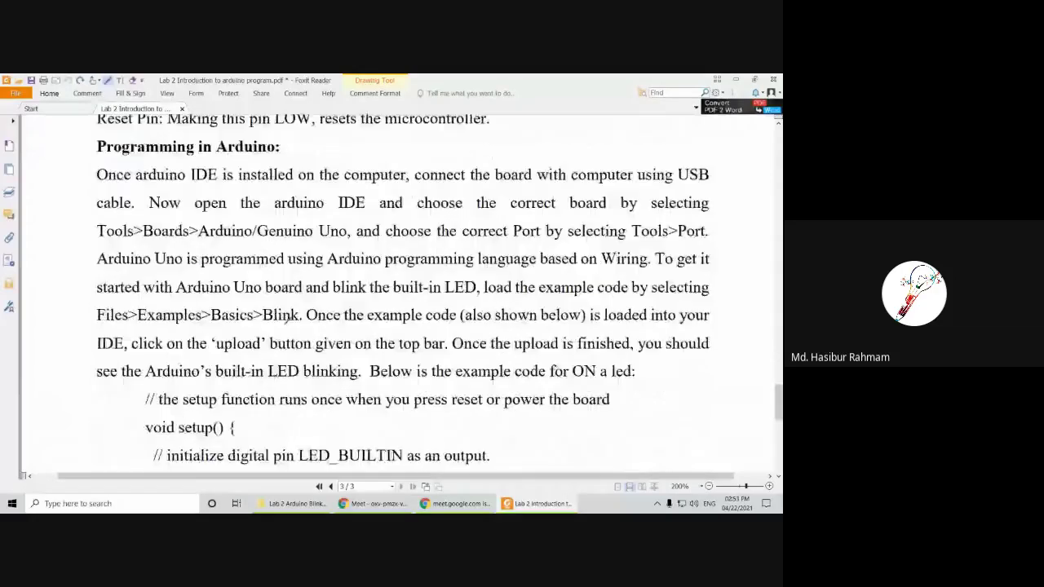
scroll(294, 320, down, 8)
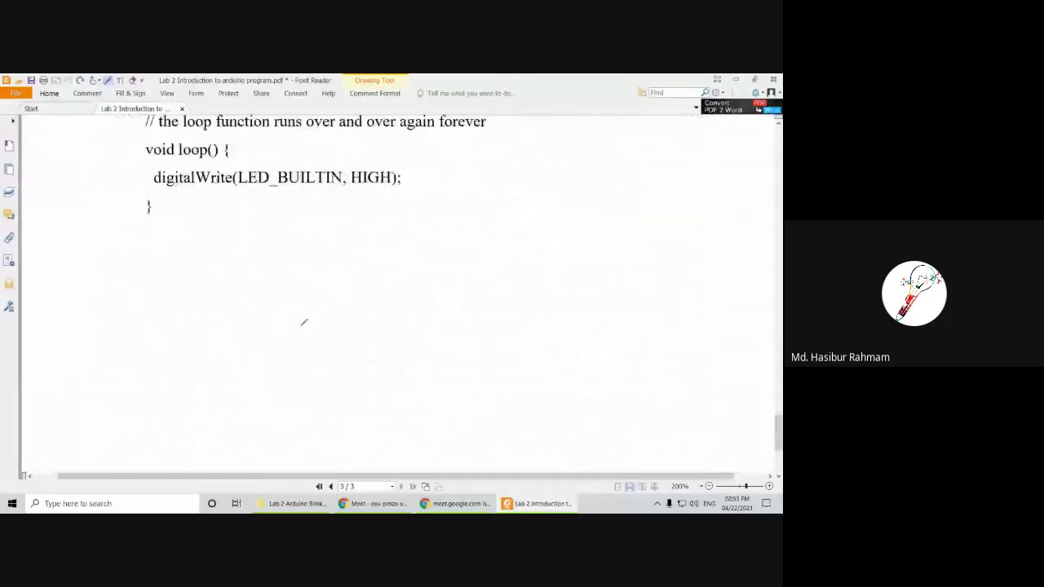
scroll(303, 322, up, 20)
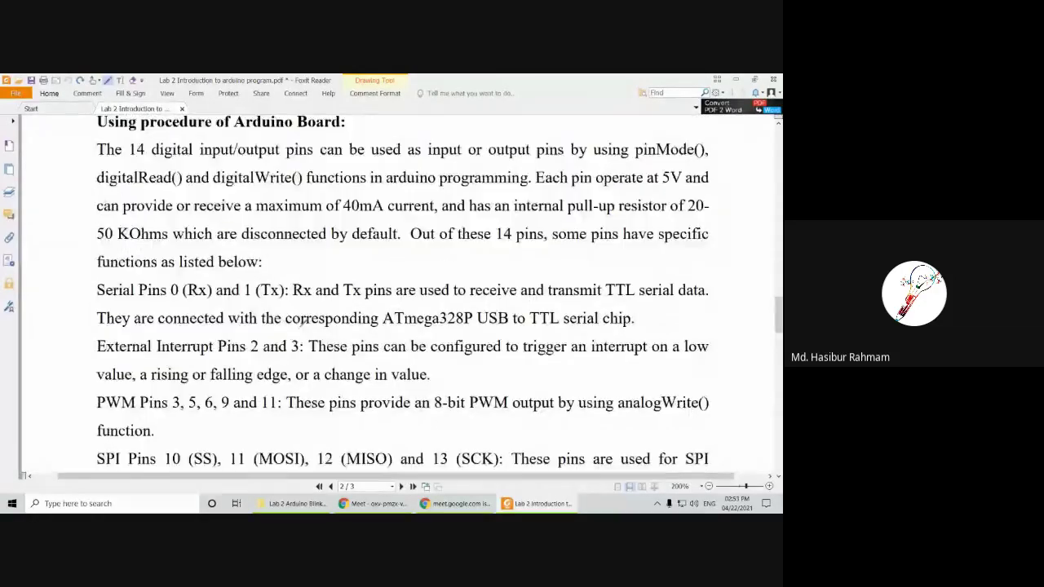
scroll(303, 322, up, 20)
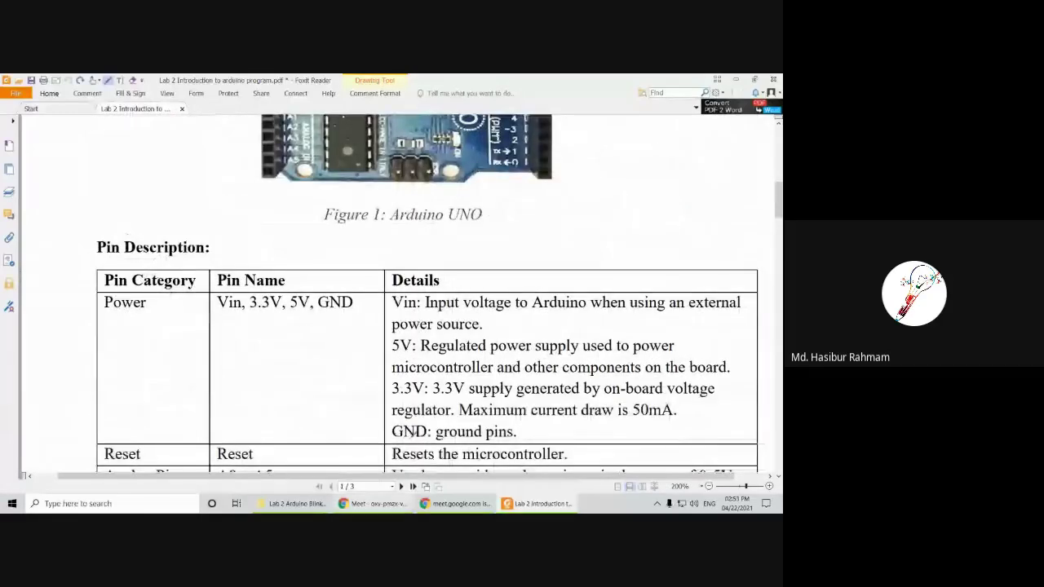
Step: Switch to the Ziteboard whiteboard in the browser and bring up the empty area below the PC and Arduino diagram
click(394, 505)
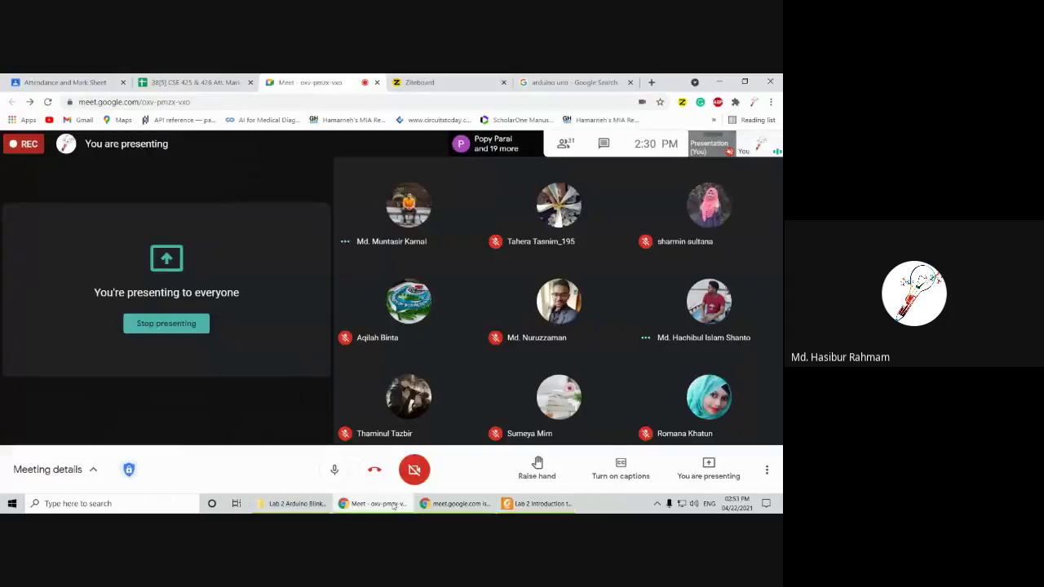
click(440, 83)
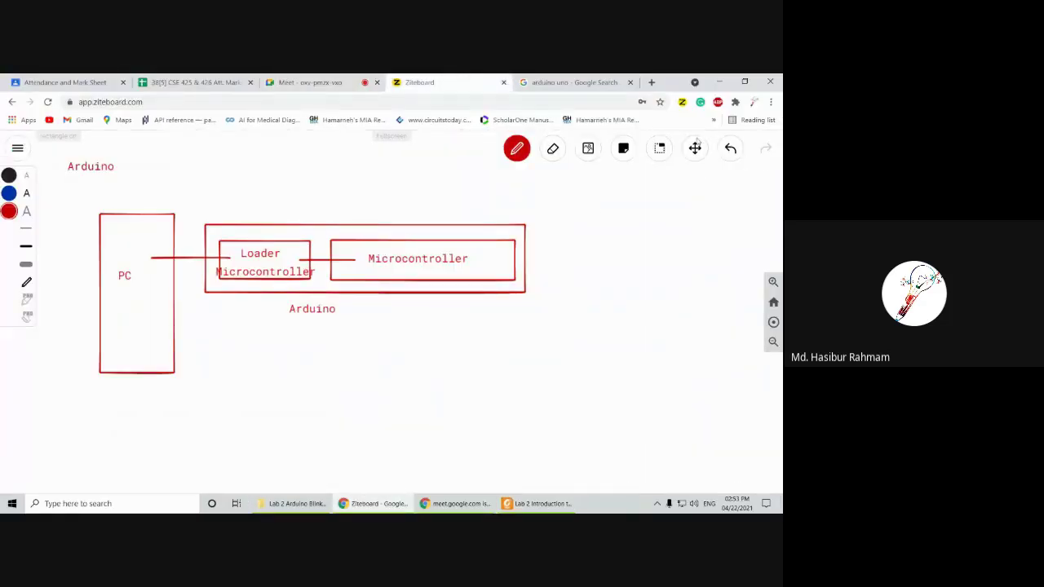
click(695, 148)
drag(462, 395, 446, 278)
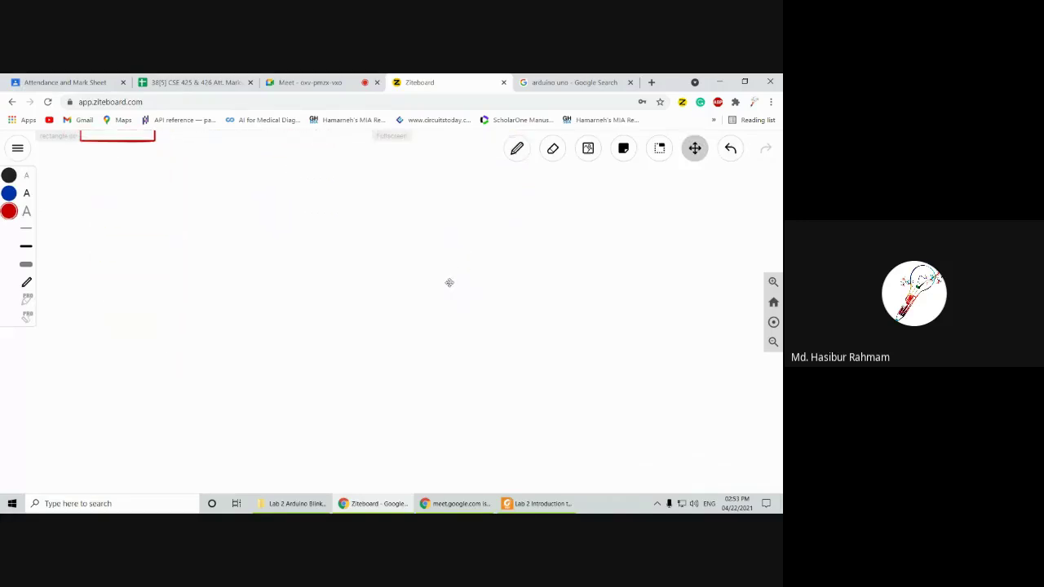
Step: Add the red text heading "Led on by programming in arduino uno:" at the top of the empty board area
click(518, 152)
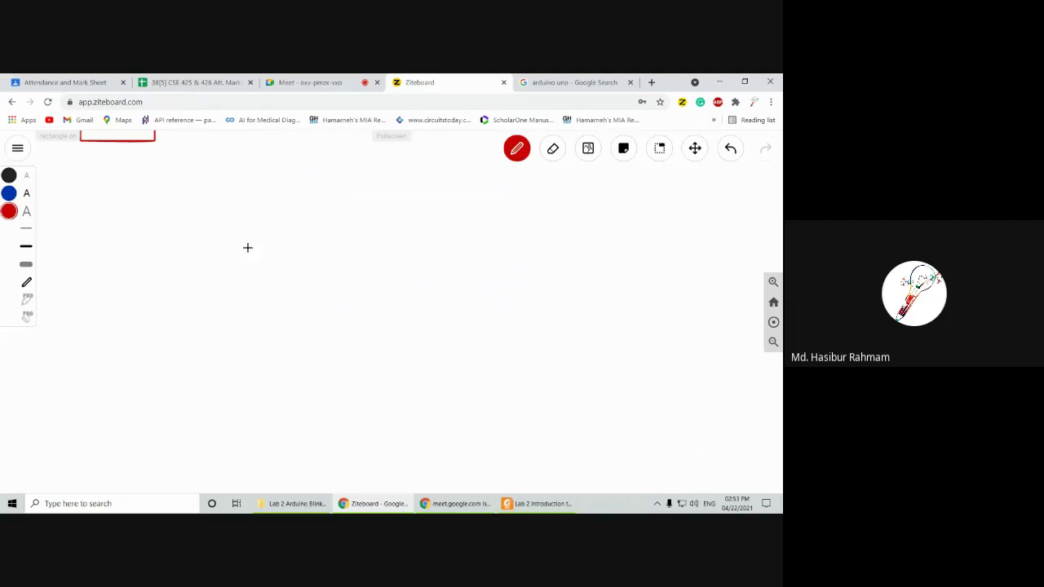
click(58, 169)
text(led)
text( on usi)
text(ng)
key(BackSpace)
key(BackSpace)
key(BackSpace)
key(BackSpace)
key(BackSpace)
text(by prog)
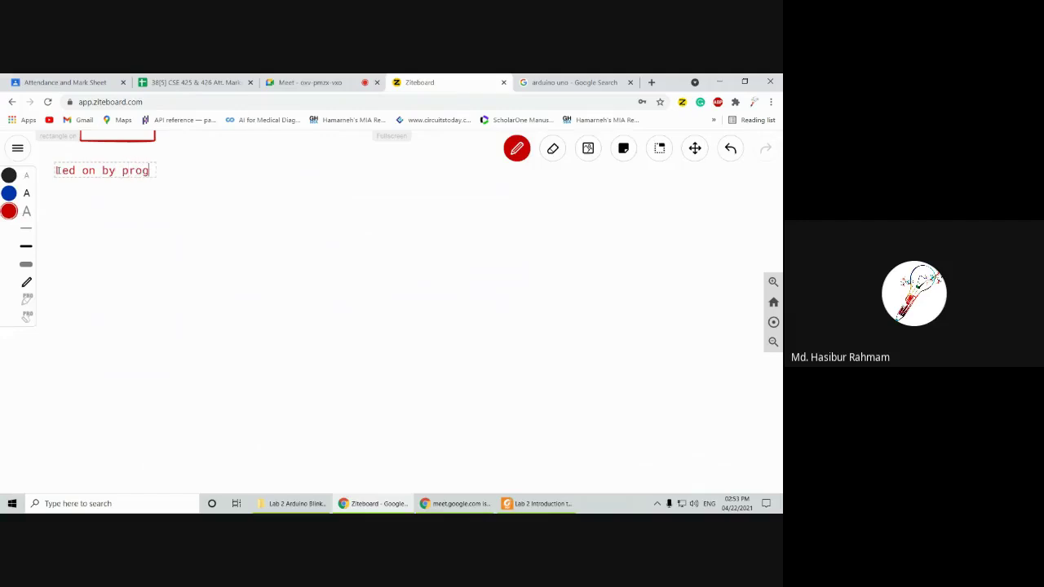
text(ramming a)
key(BackSpace)
text(a)
key(BackSpace)
text(in arduino)
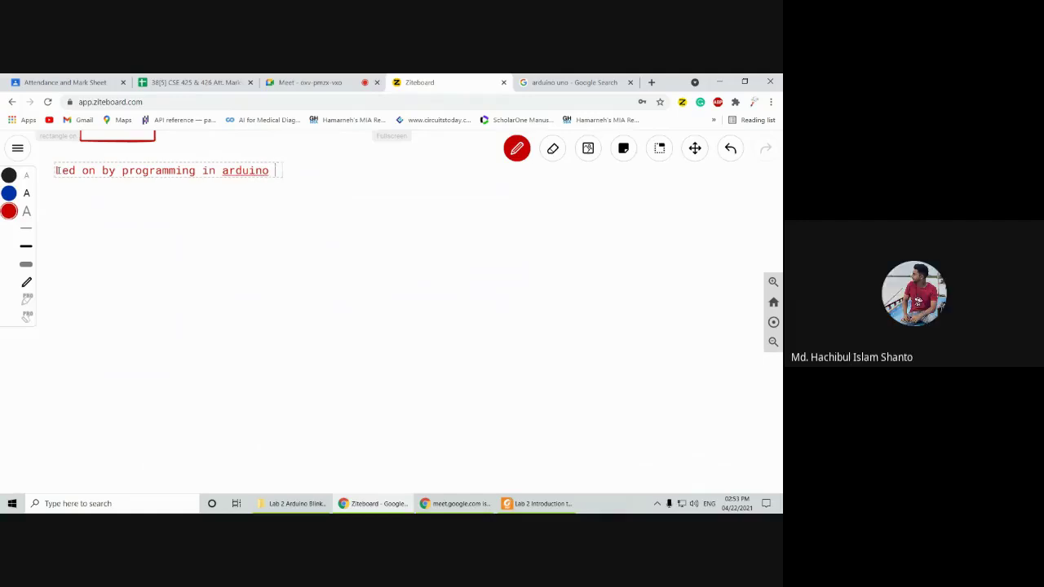
text( uno:)
Step: Admit the person waiting to join the Google Meet call and return to the Ziteboard whiteboard
click(333, 81)
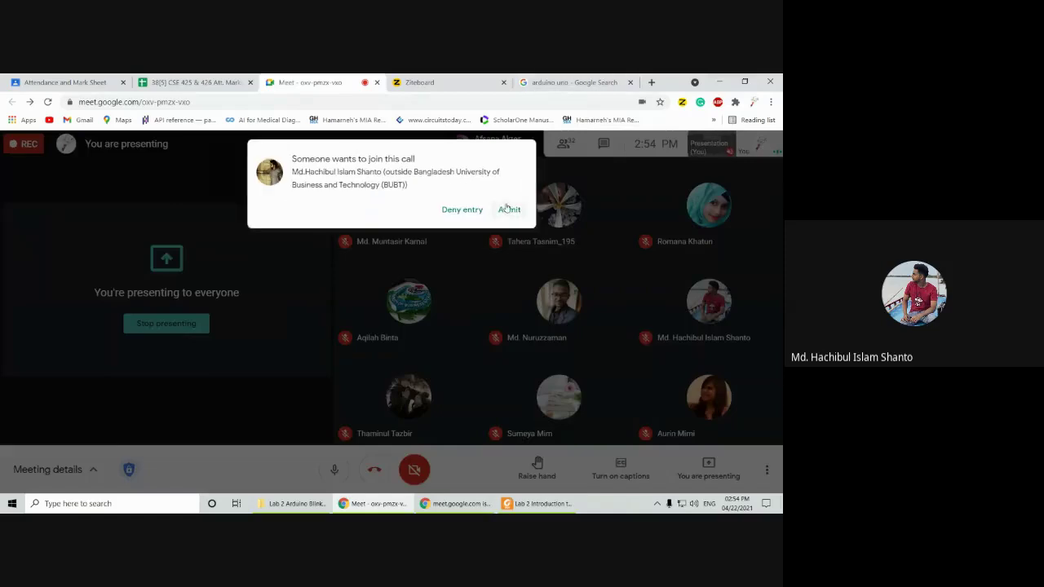
click(508, 209)
click(429, 87)
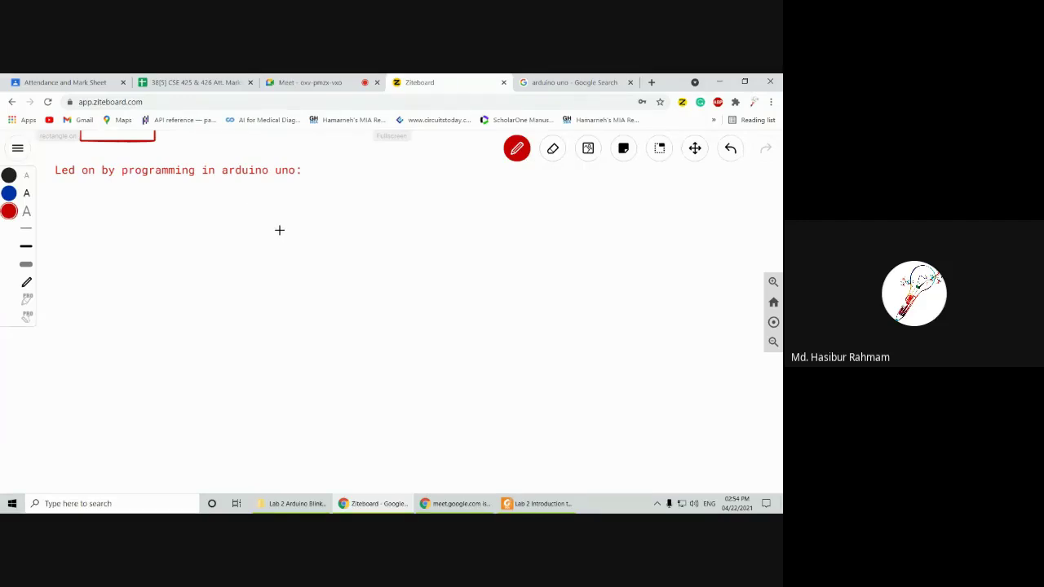
Step: Insert "/off" after "on" so the heading reads "Led on/off by programming in arduino uno:"
click(661, 152)
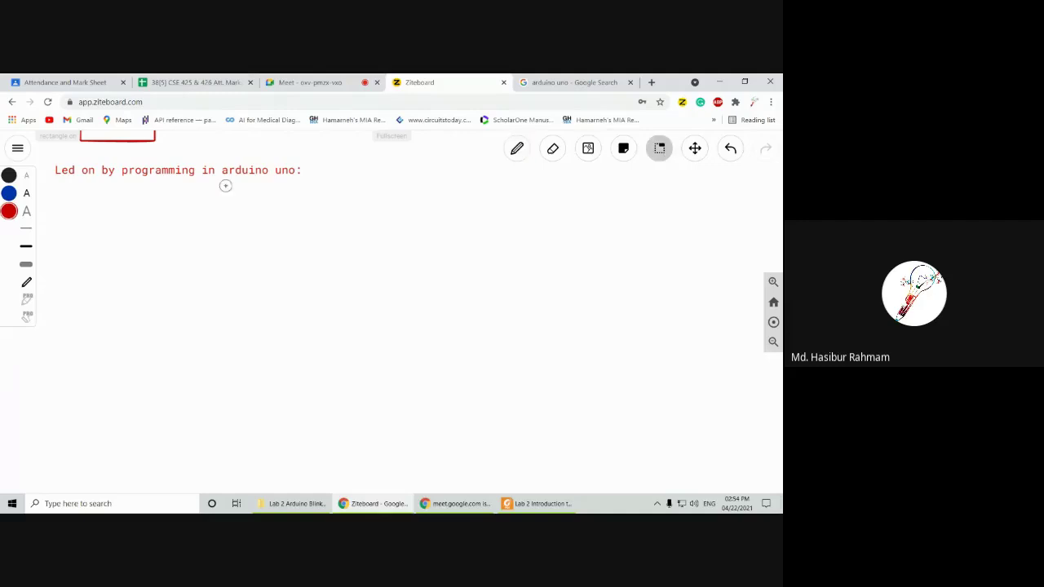
click(79, 173)
double_click(90, 170)
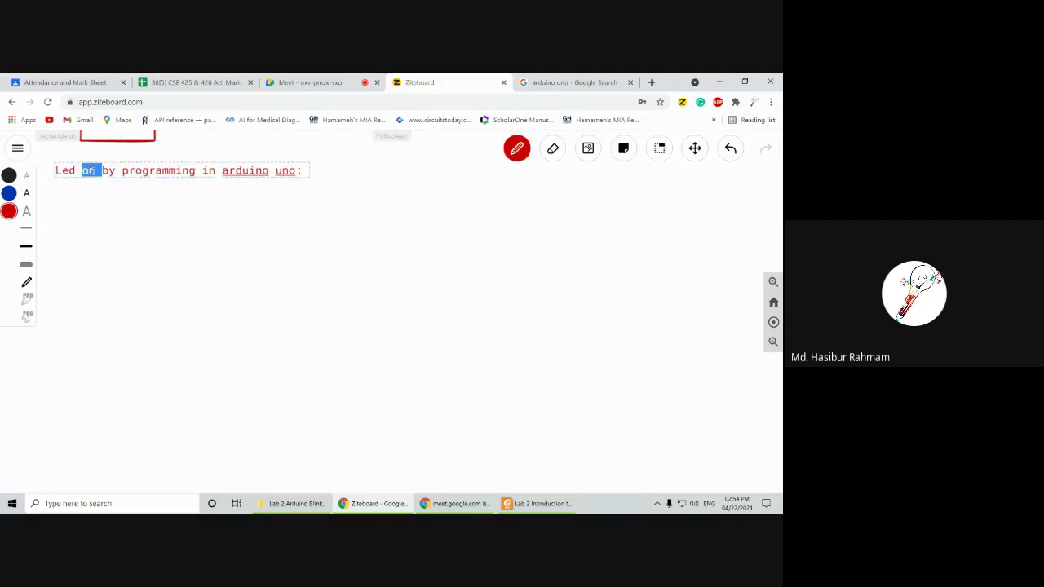
click(95, 171)
text(/off)
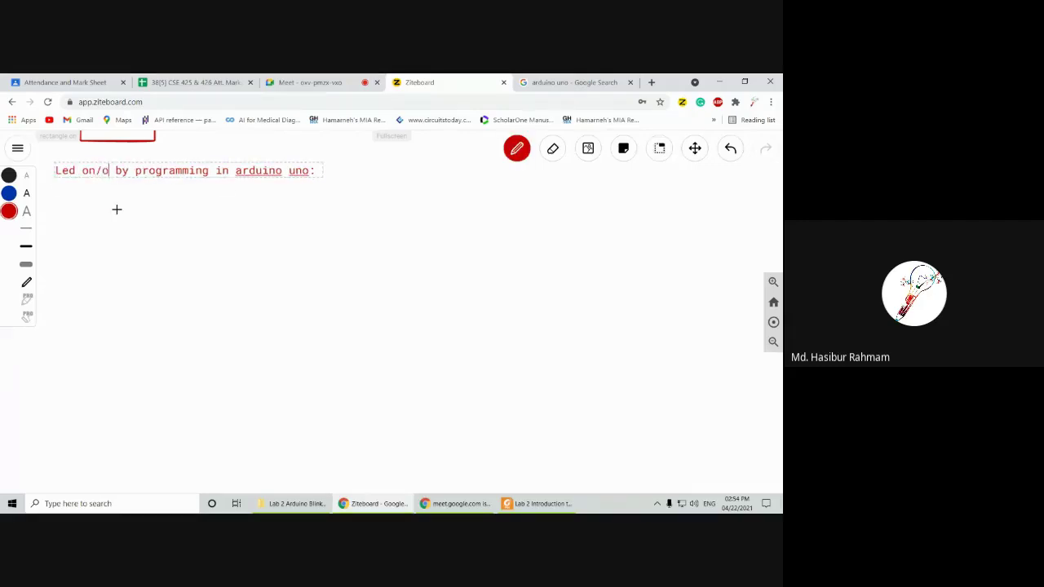
click(191, 323)
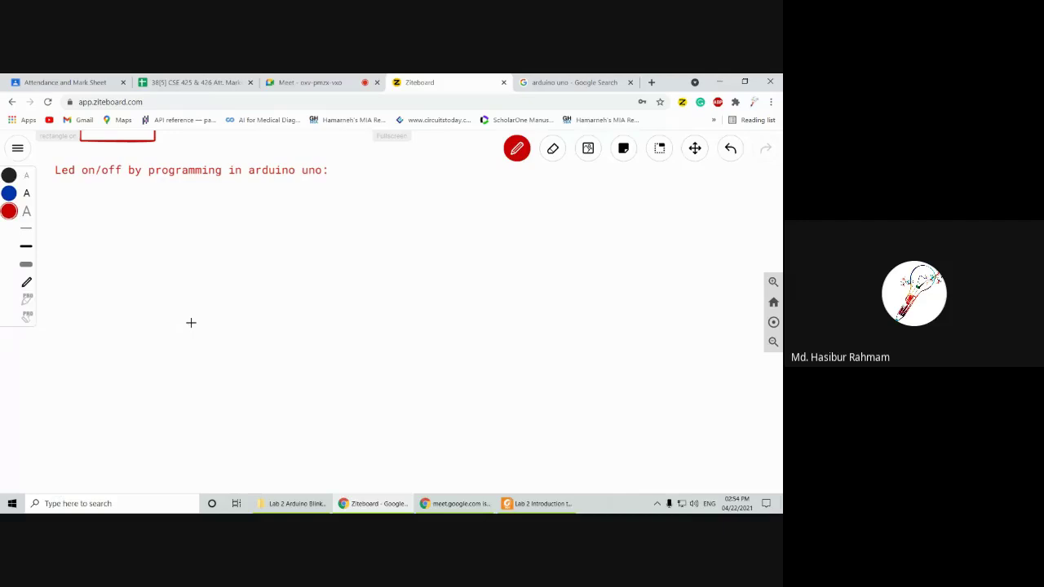
Step: Add the list item "1.Led [Digital/Analog]" as indented red text below the heading
click(511, 157)
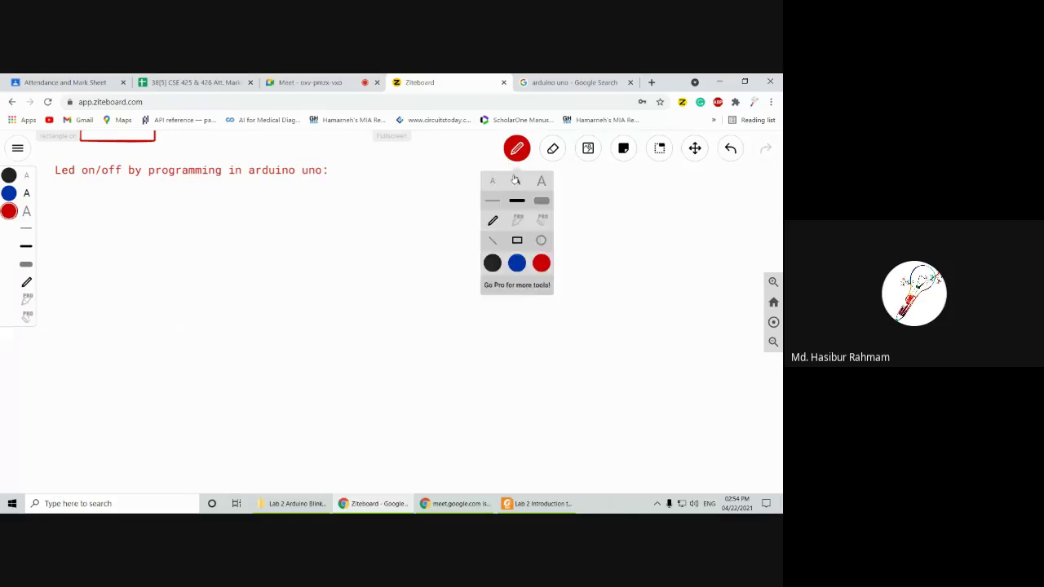
click(114, 199)
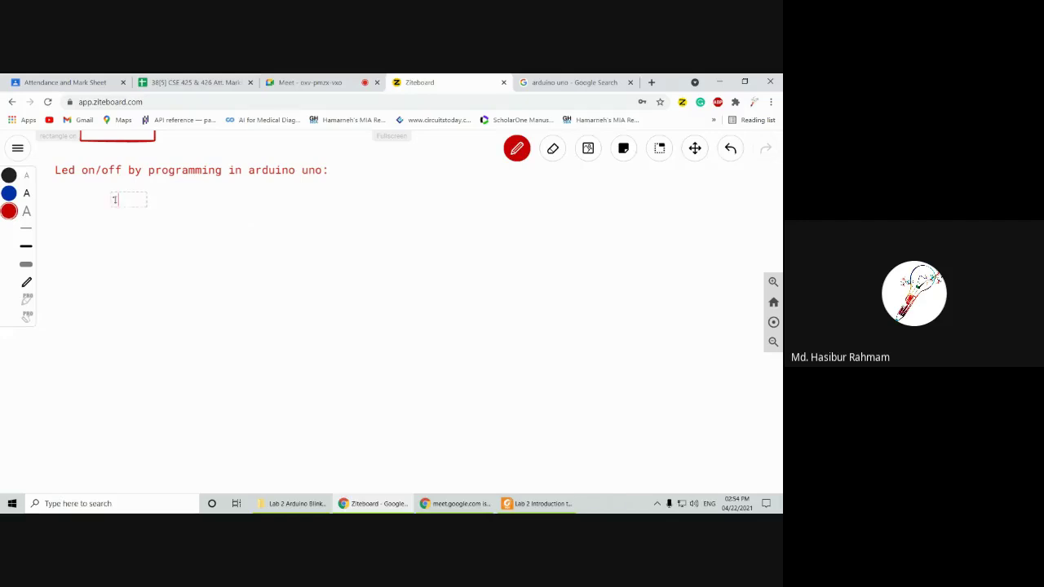
text(1.Led)
key(Return)
text(2.)
key(BackSpace)
key(BackSpace)
text([]Digit)
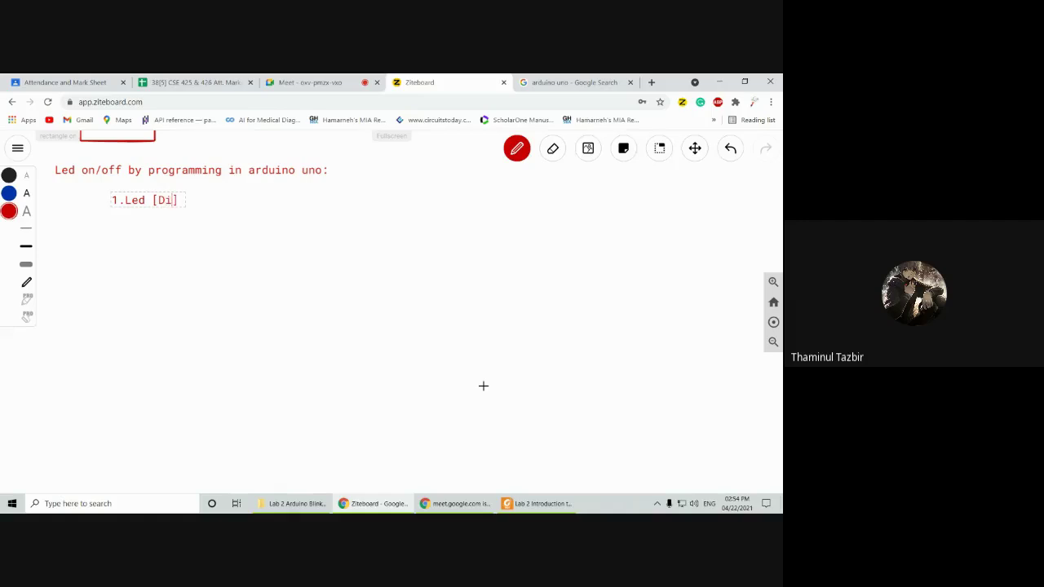
text(al)
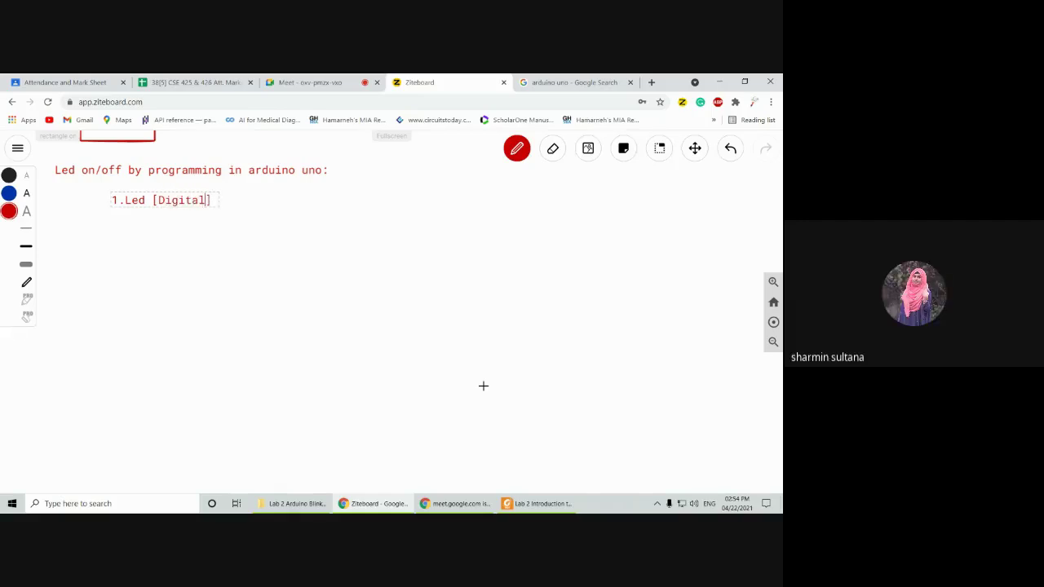
text(/An)
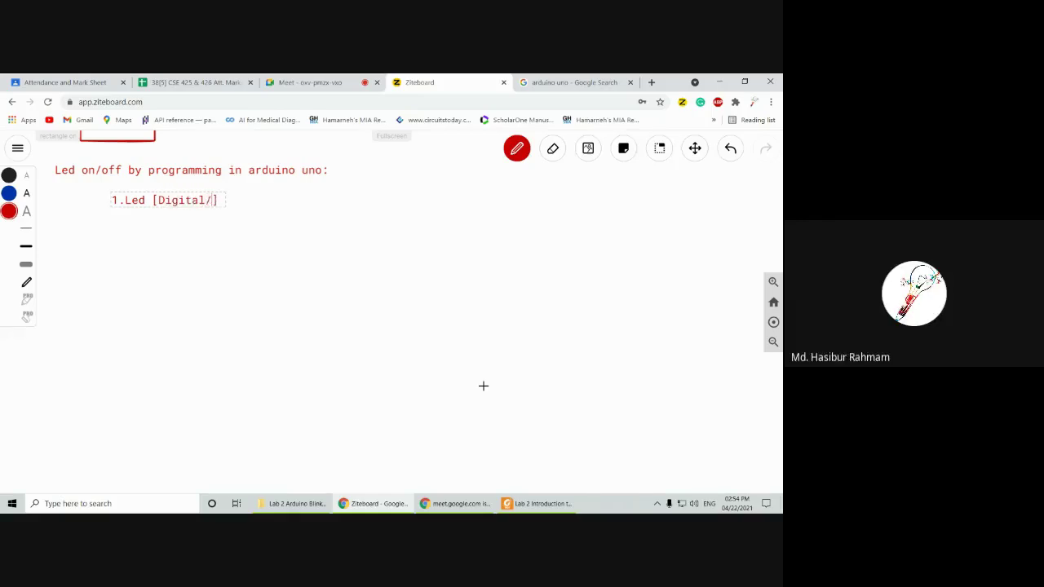
text(a)
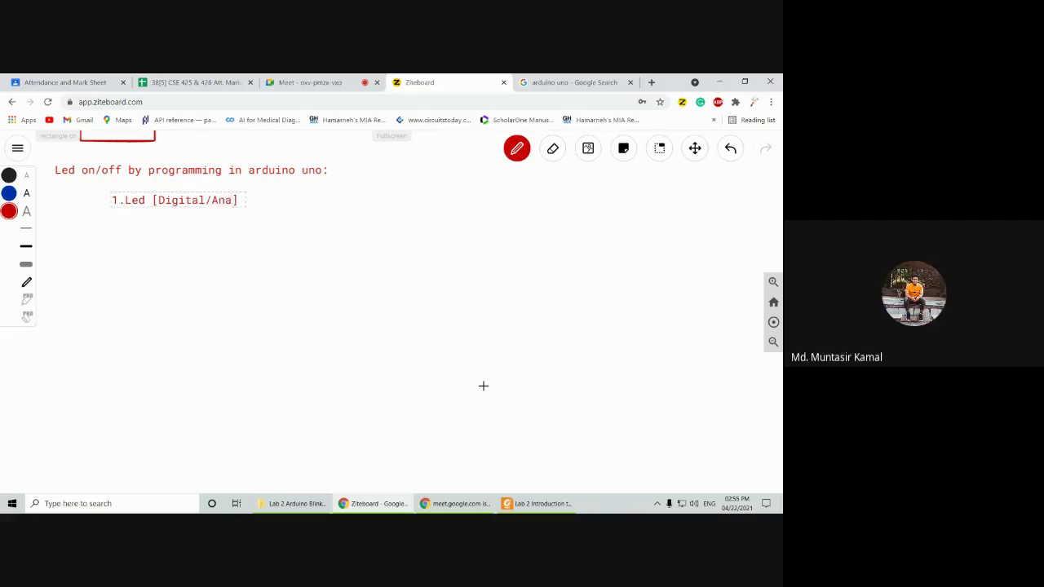
text(log)
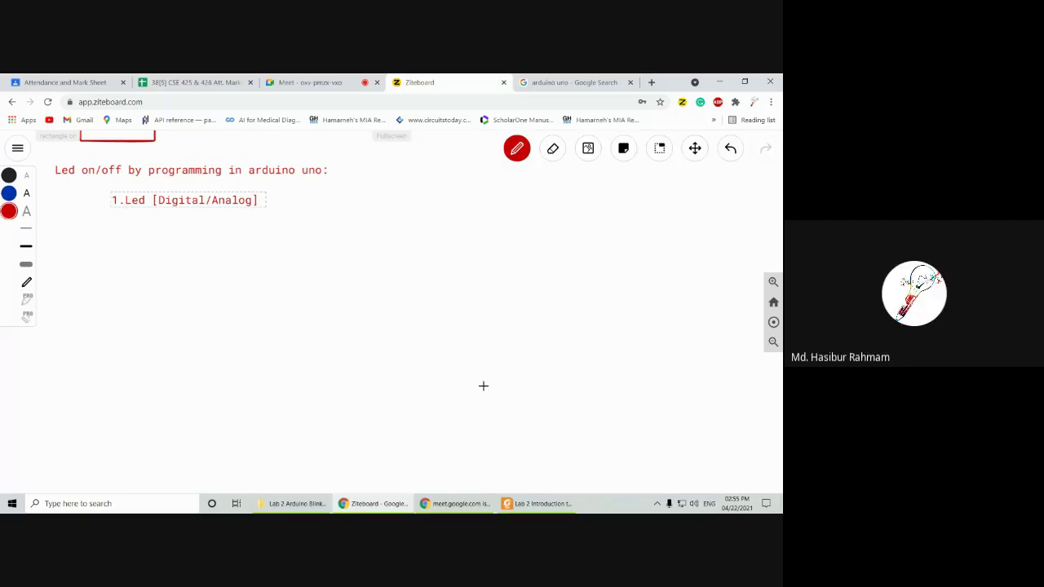
Step: Replace "/Analog" in the list item so it reads "1.Led [Digital Output]"
key(BackSpace)
key(BackSpace)
key(BackSpace)
key(BackSpace)
key(BackSpace)
key(BackSpace)
key(BackSpace)
key(BackSpace)
text(])
key(Left)
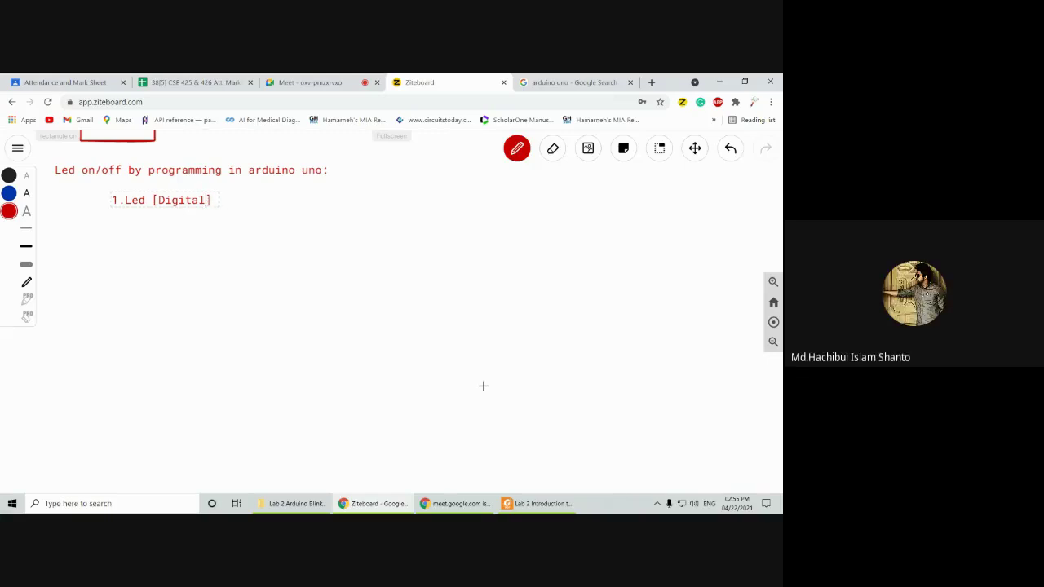
text(out)
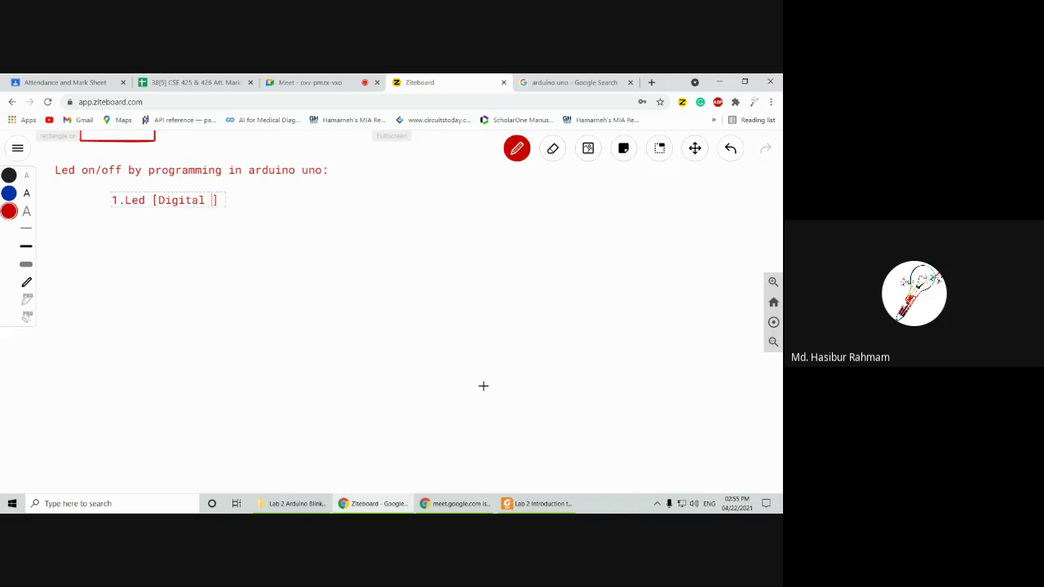
key(BackSpace)
key(BackSpace)
key(BackSpace)
text(Output)
Step: Switch to the lab PDF in Foxit Reader and examine the Arduino UNO board picture in Figure 1
click(539, 503)
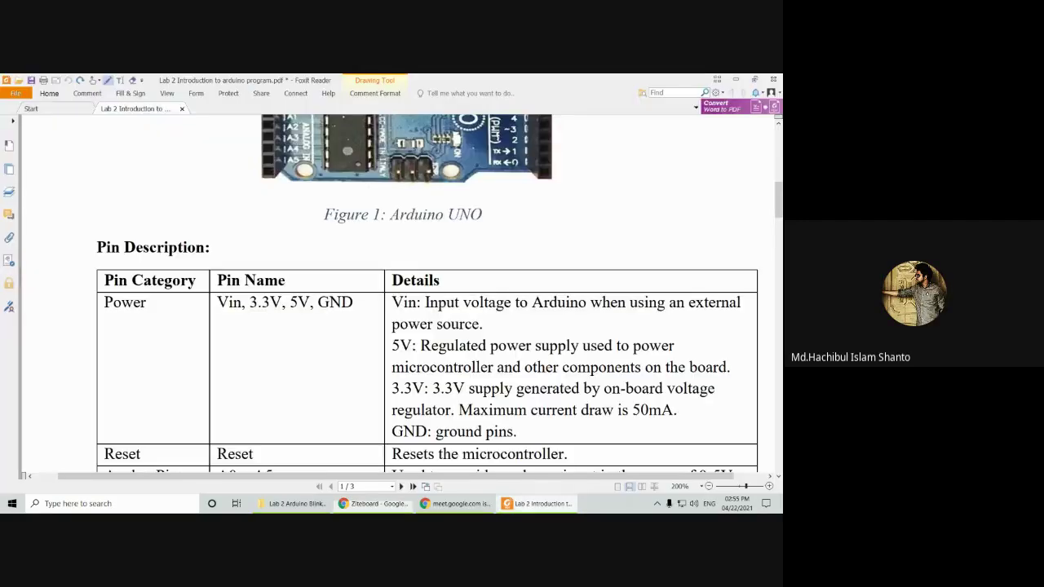
scroll(400, 294, up, 3)
scroll(562, 380, up, 1)
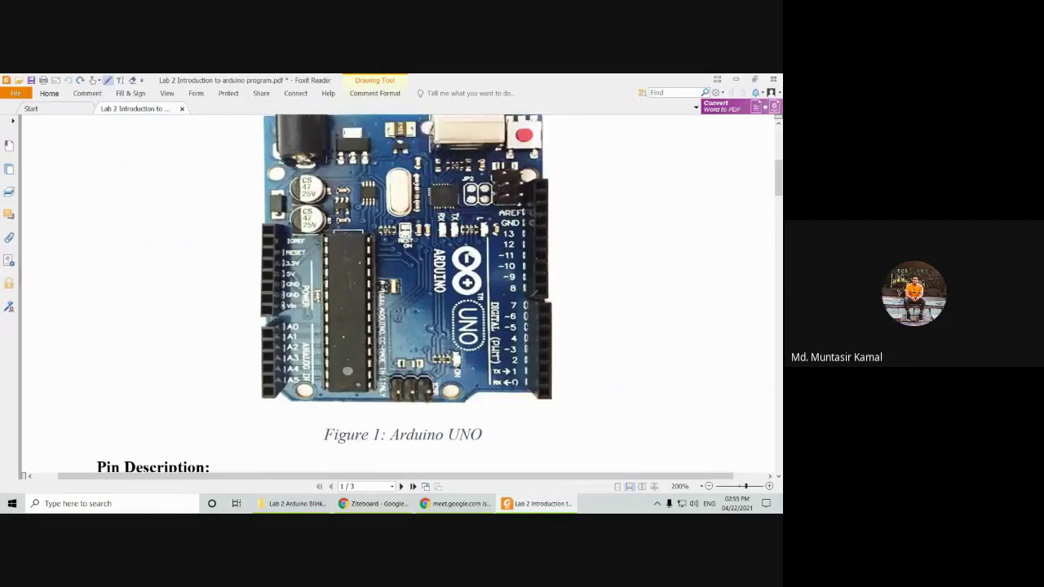
Step: Return to the Ziteboard whiteboard and add "[]5" to the "1.Led [Digital Output]" list item
click(531, 505)
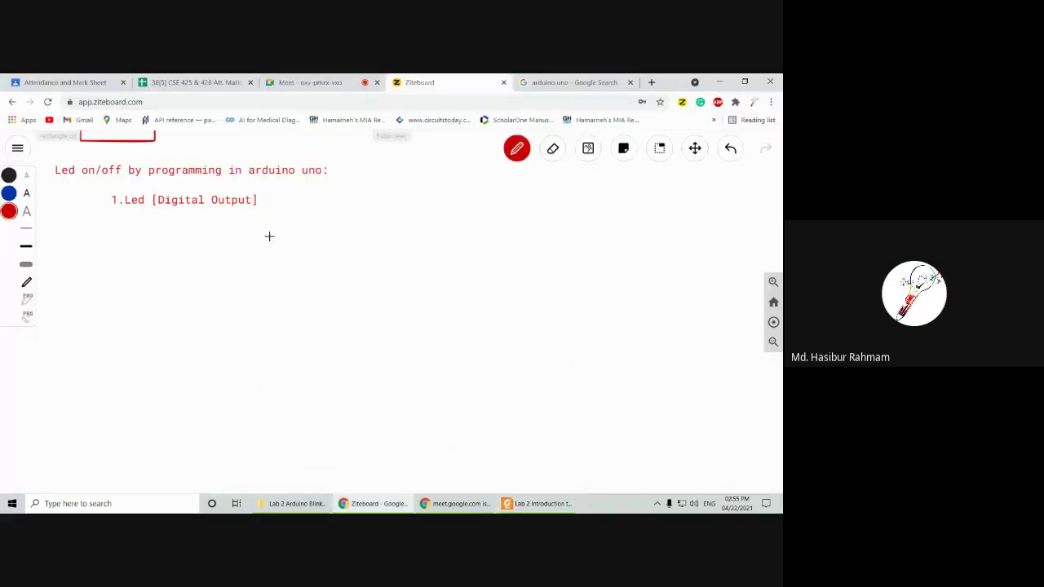
click(661, 150)
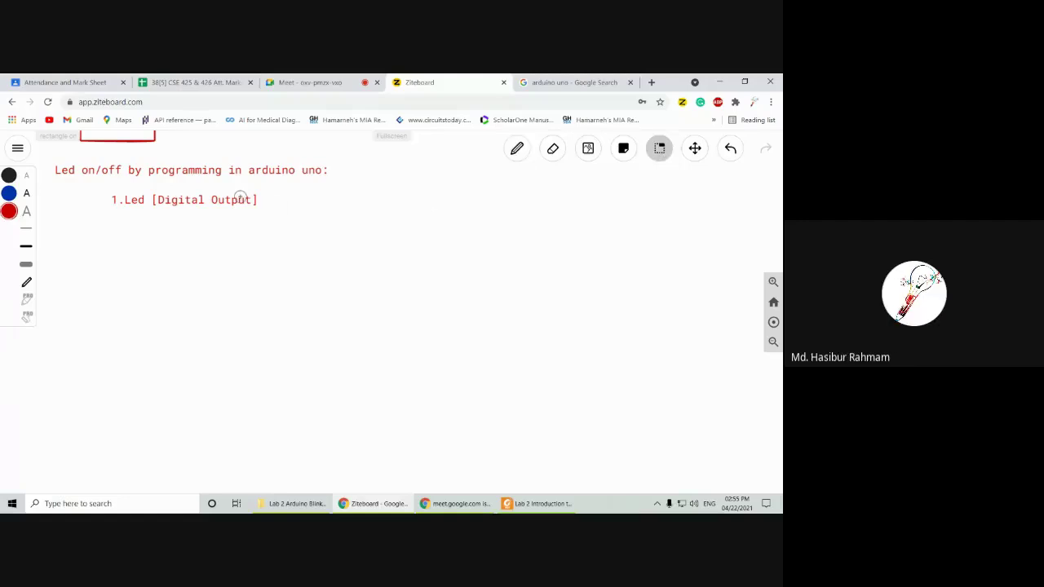
click(240, 198)
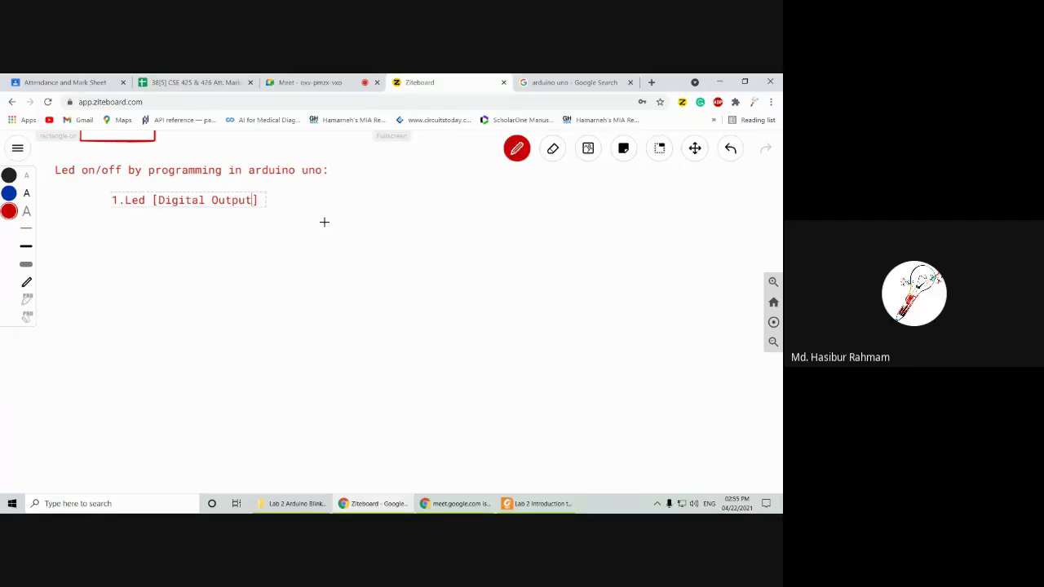
text([]5)
Step: Switch to Proteus and start a new project named "Lab2LedBlinking"
click(720, 82)
click(725, 80)
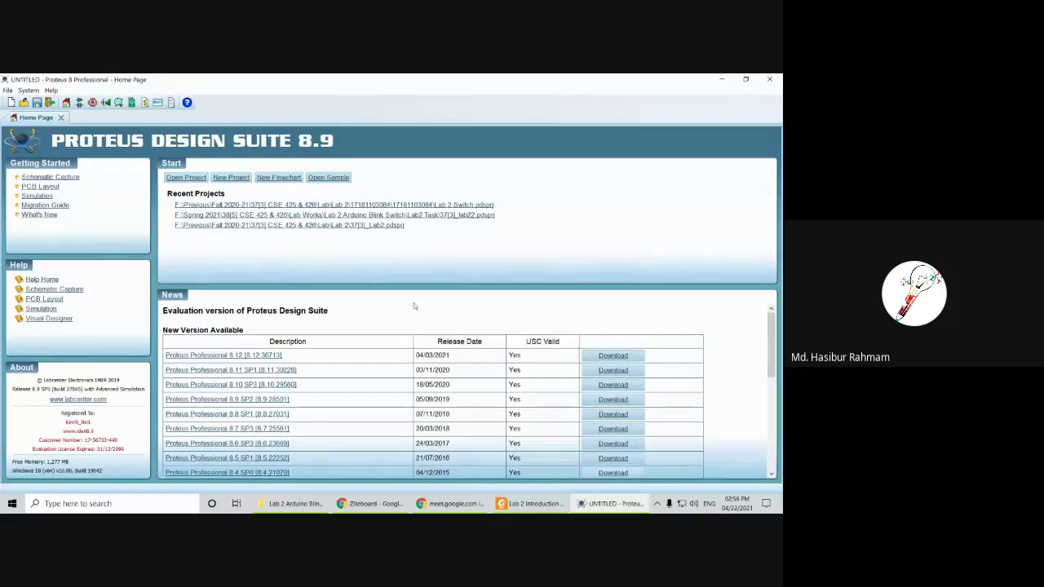
click(227, 180)
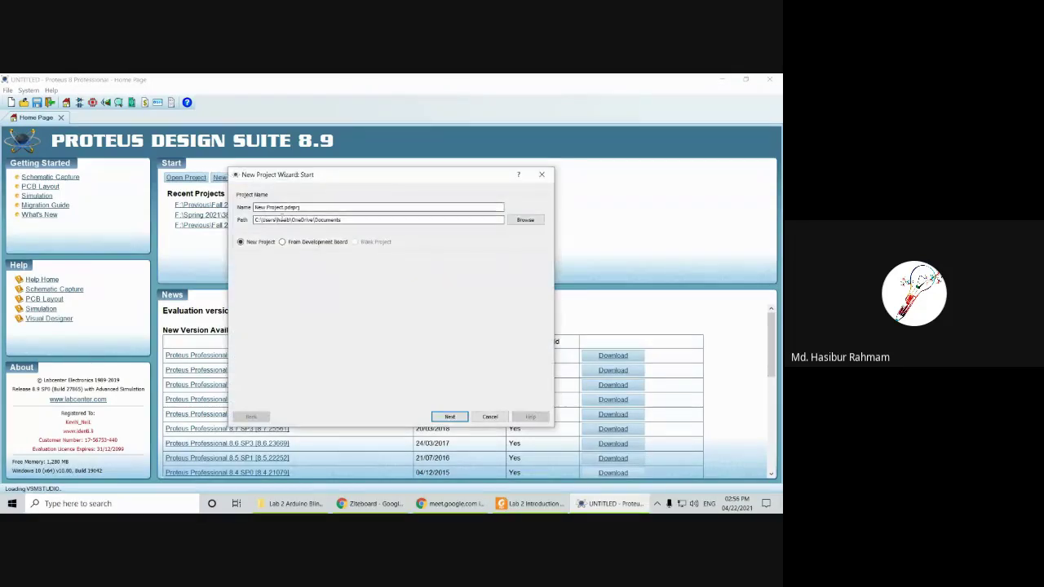
drag(282, 208, 243, 209)
key(BackSpace)
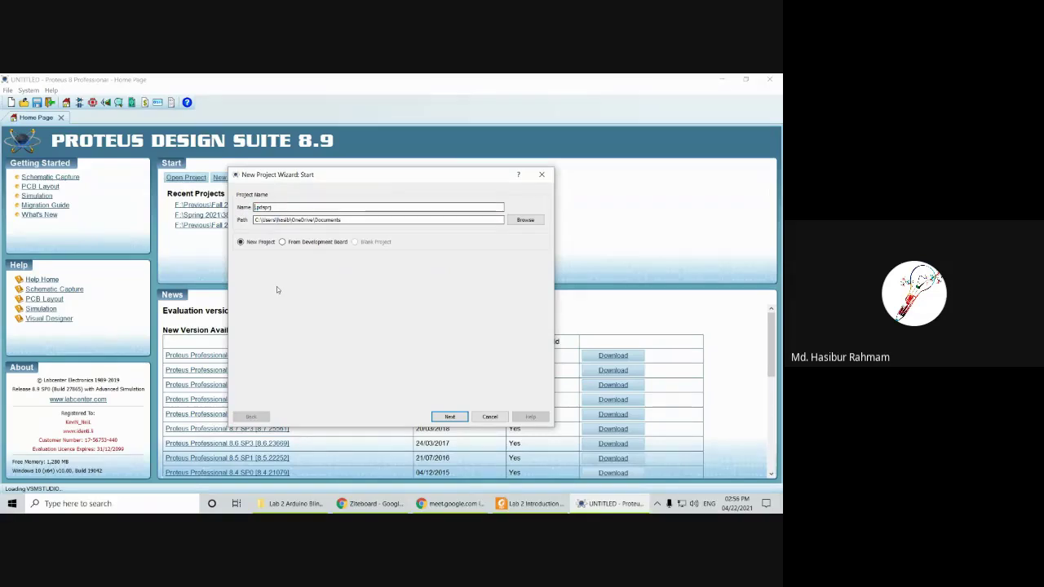
text(Lab2LedBlinking)
Step: Browse for the project's save location to Spring 2021 > 38[5] CSE 425 & 426 > Lab Works > Lab 2 Arduino Blink Switch on drive F
click(527, 220)
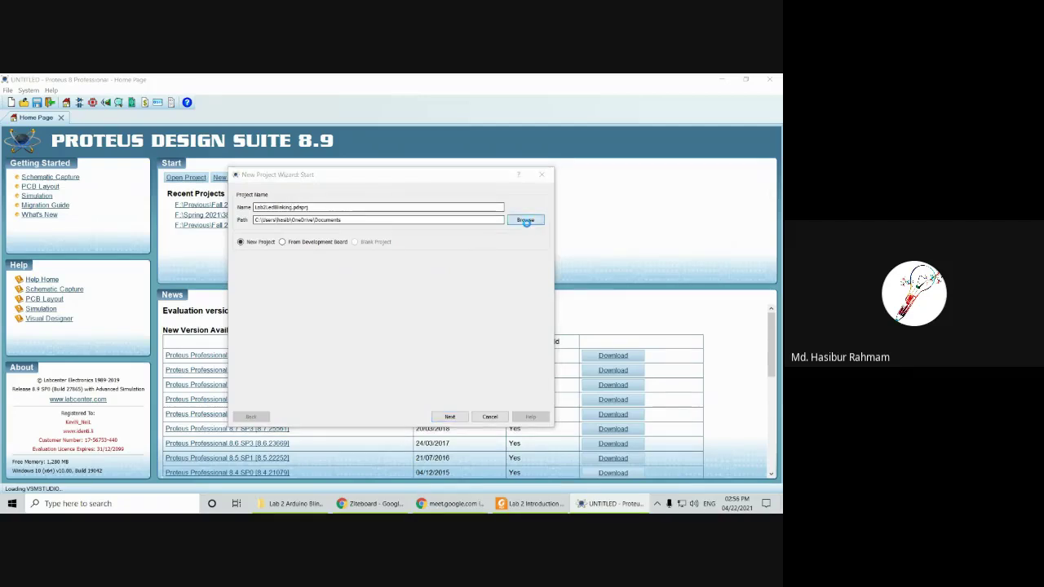
scroll(269, 310, down, 3)
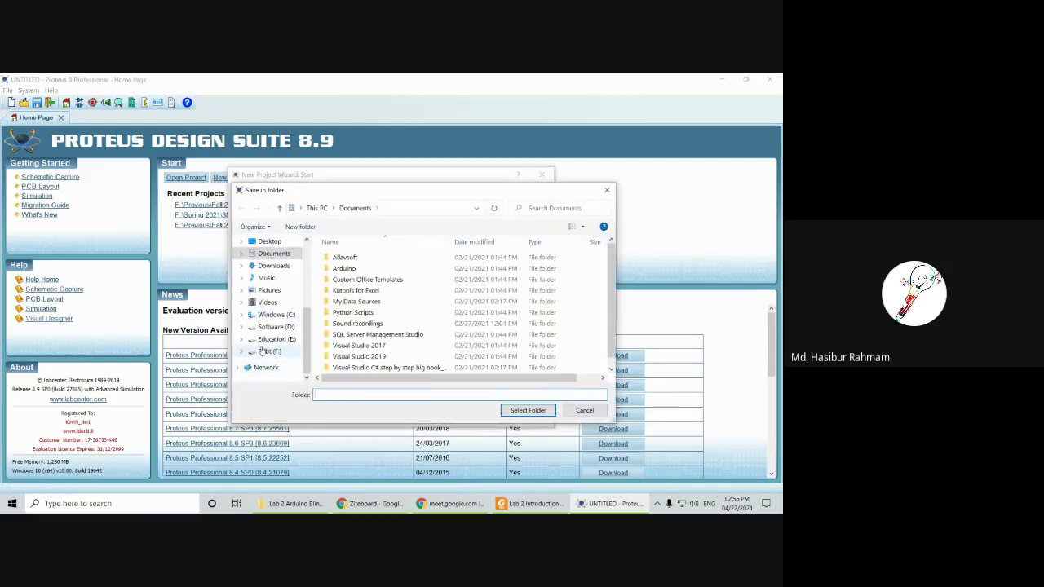
click(269, 351)
double_click(371, 290)
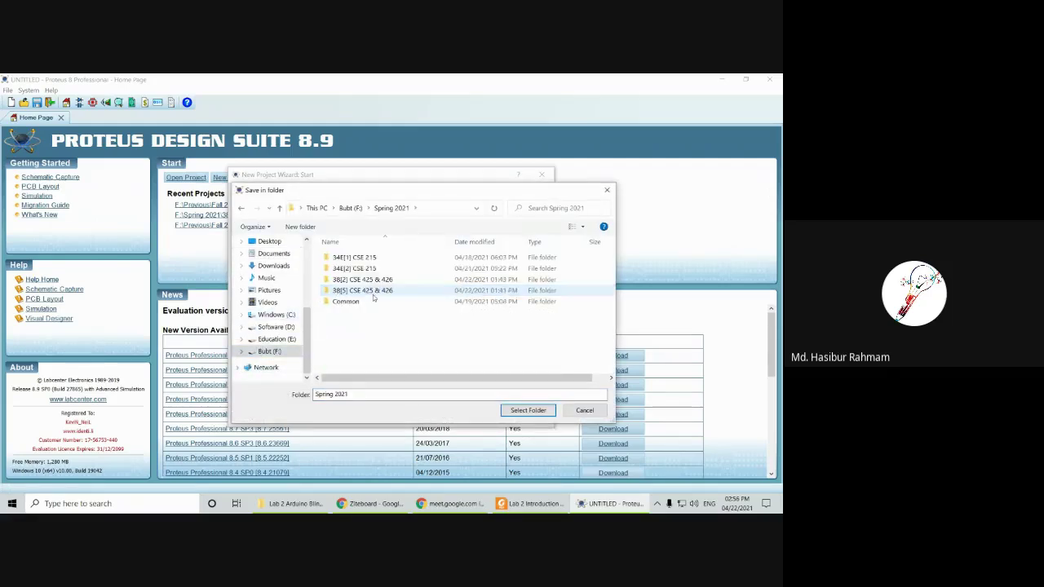
double_click(363, 290)
double_click(351, 268)
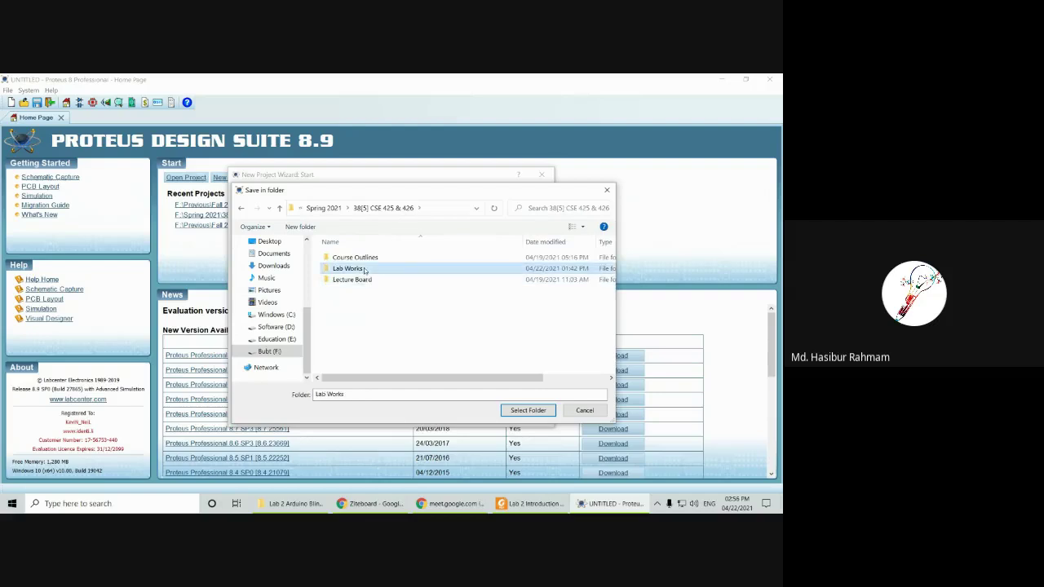
double_click(364, 269)
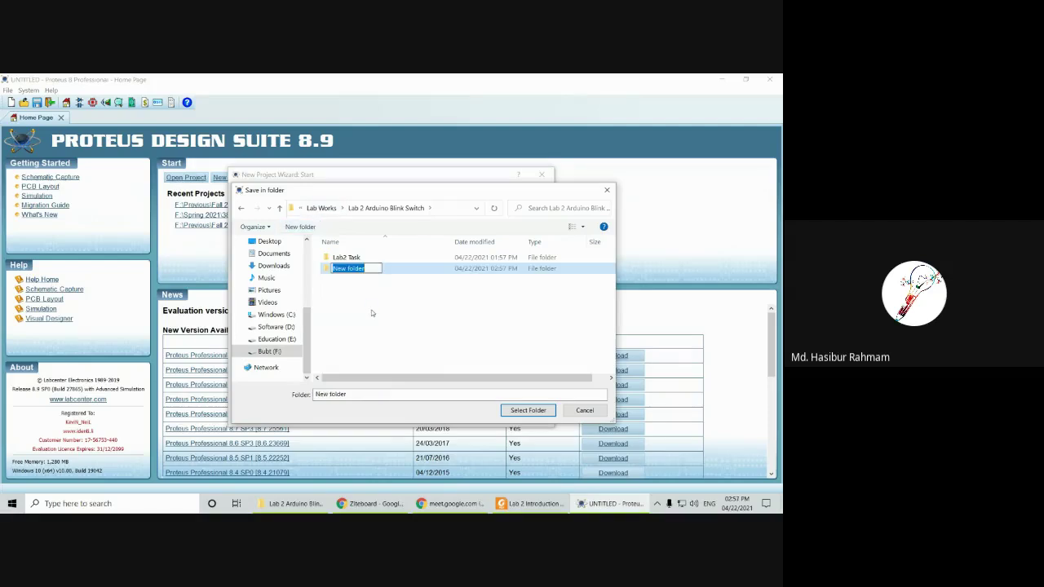
Step: Name the new folder "Led Blinking" and choose it as the project's save location
text(Led)
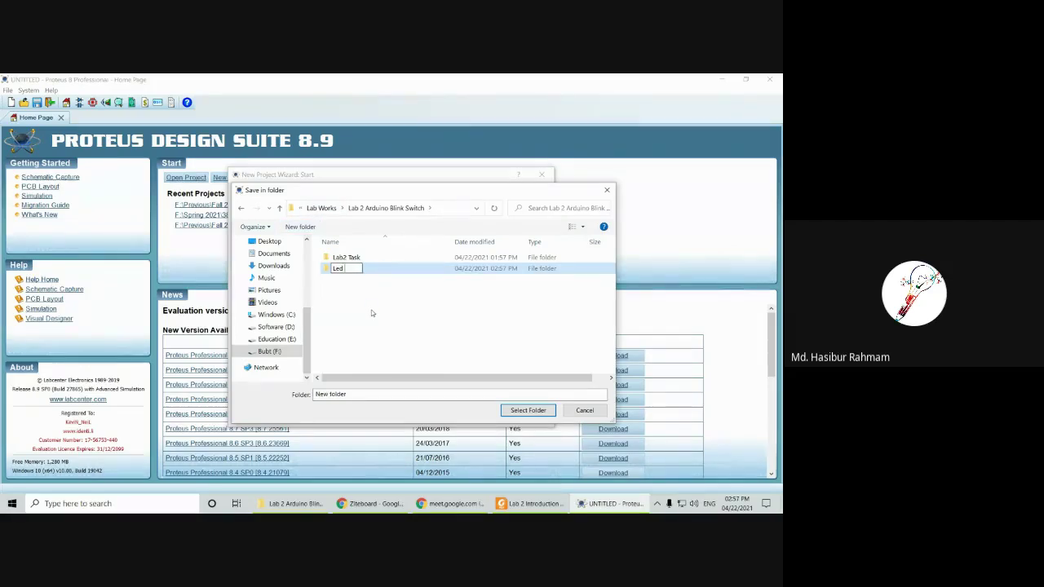
text( Blinking)
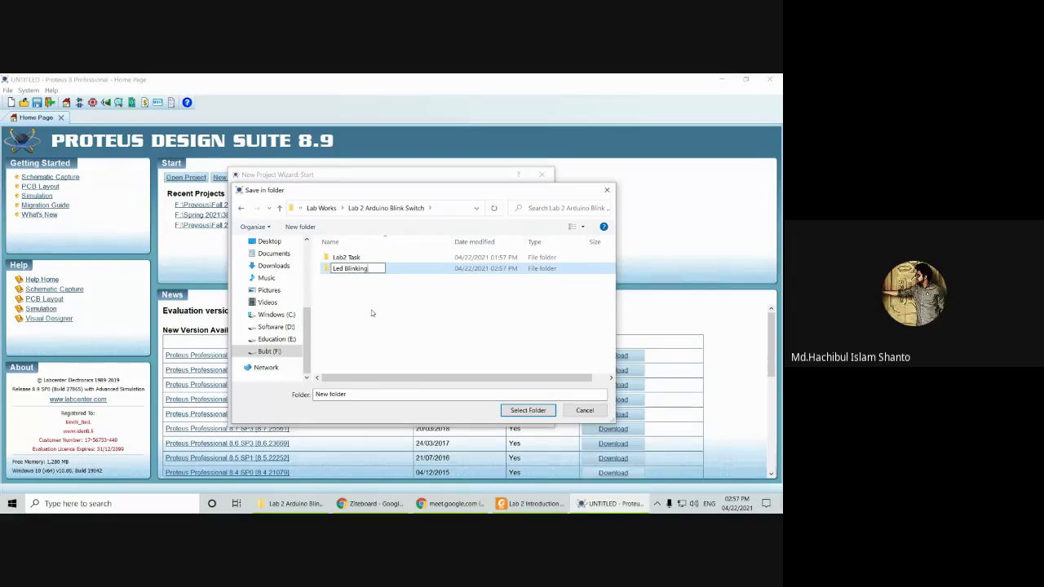
key(Return)
key(Return)
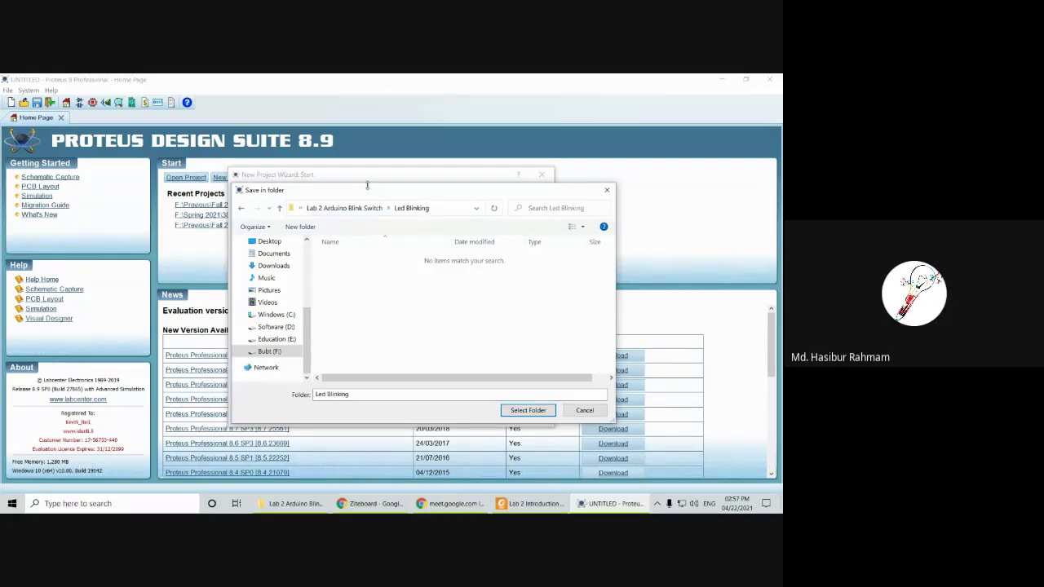
drag(367, 186, 422, 218)
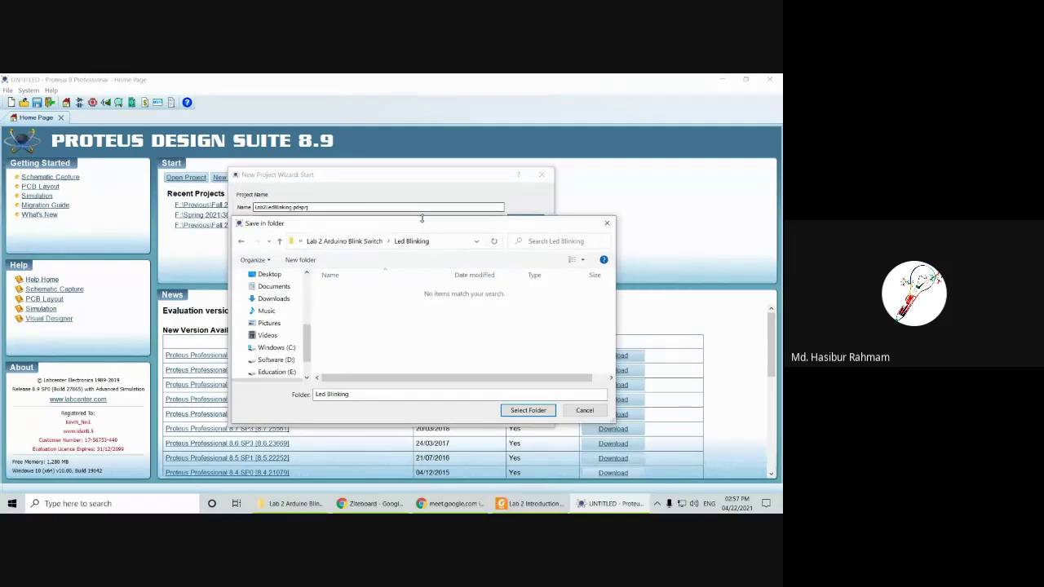
click(549, 406)
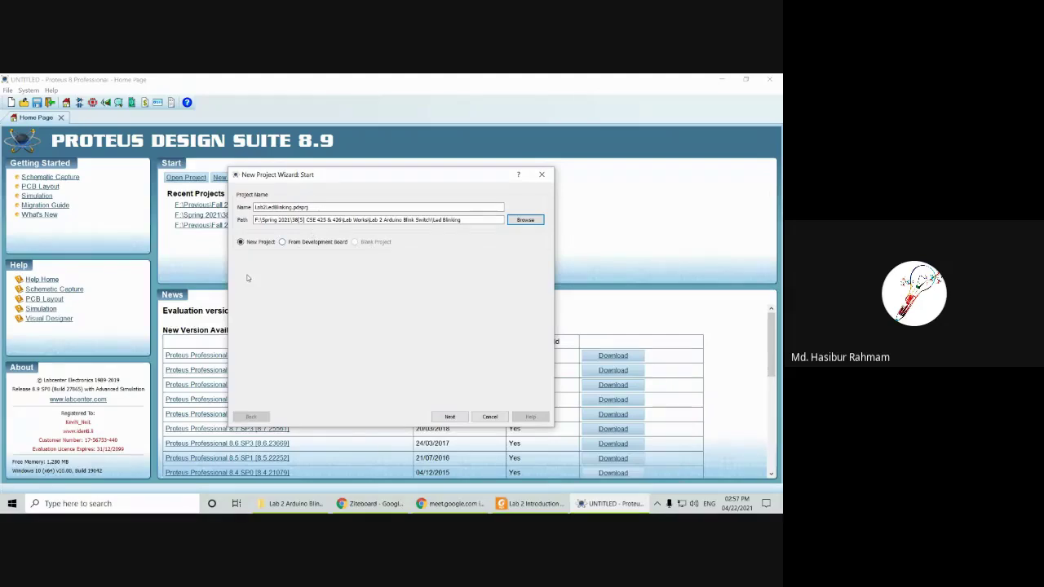
Step: Create the project with the DEFAULT schematic template, no PCB layout and no firmware project
click(454, 417)
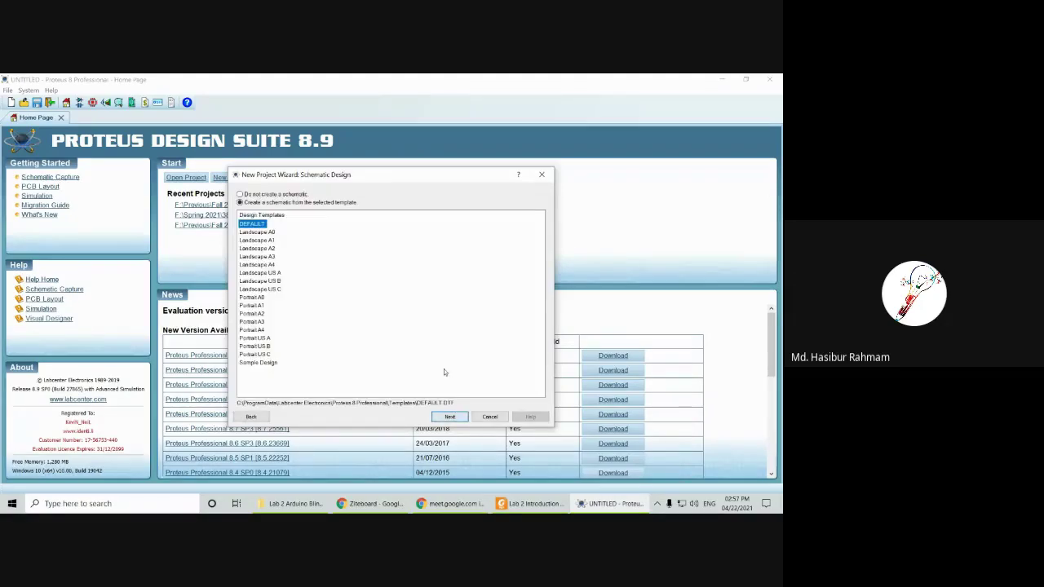
click(447, 417)
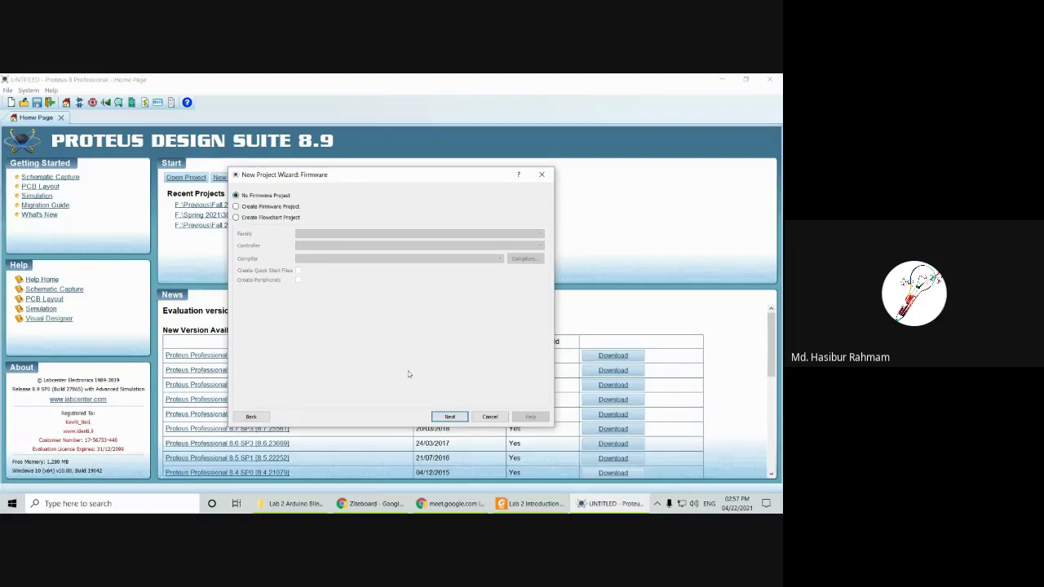
click(453, 418)
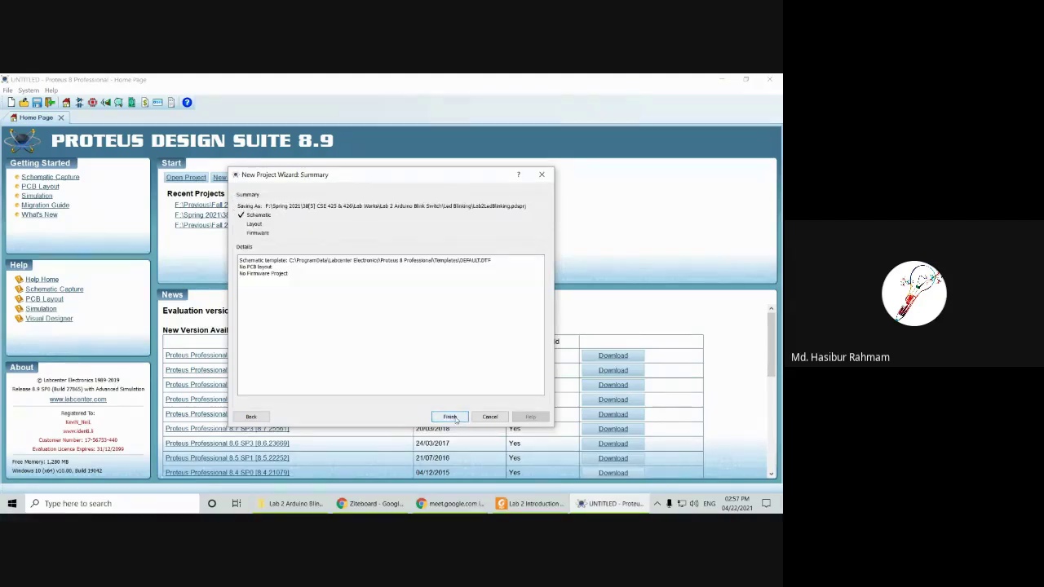
click(451, 417)
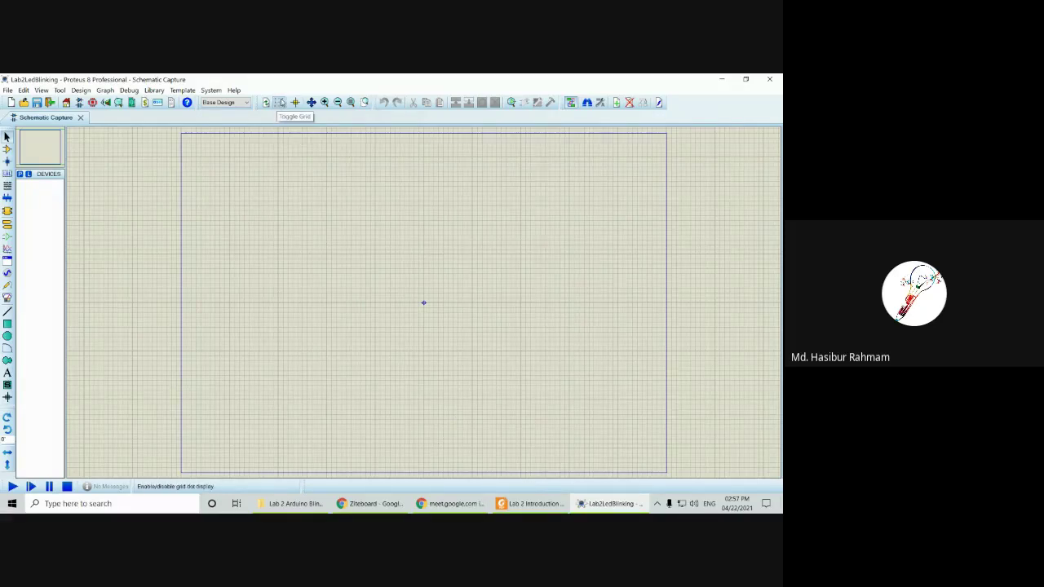
Step: Toggle the schematic's grid display off and back on
click(281, 103)
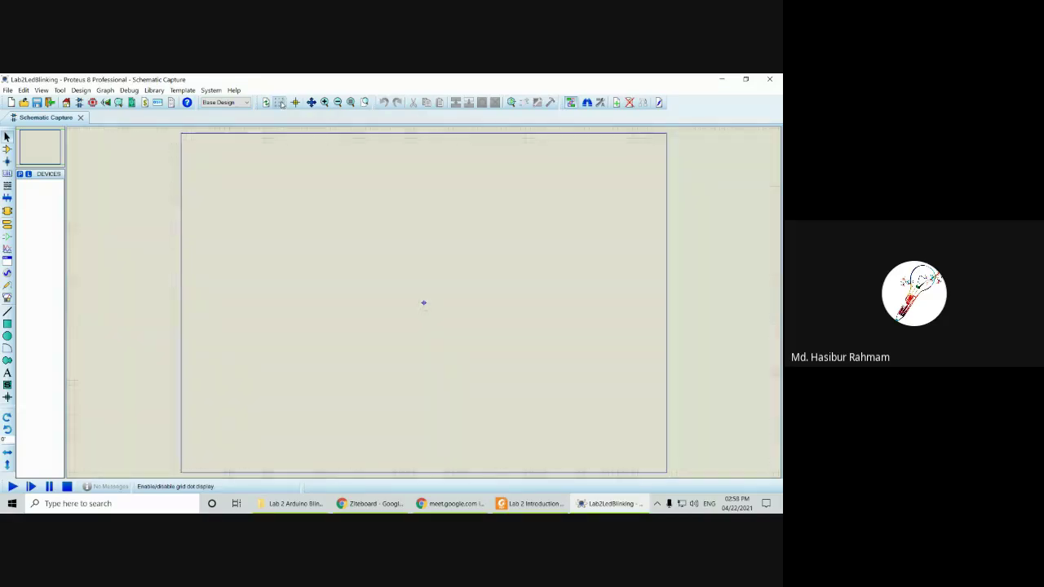
click(280, 103)
click(281, 102)
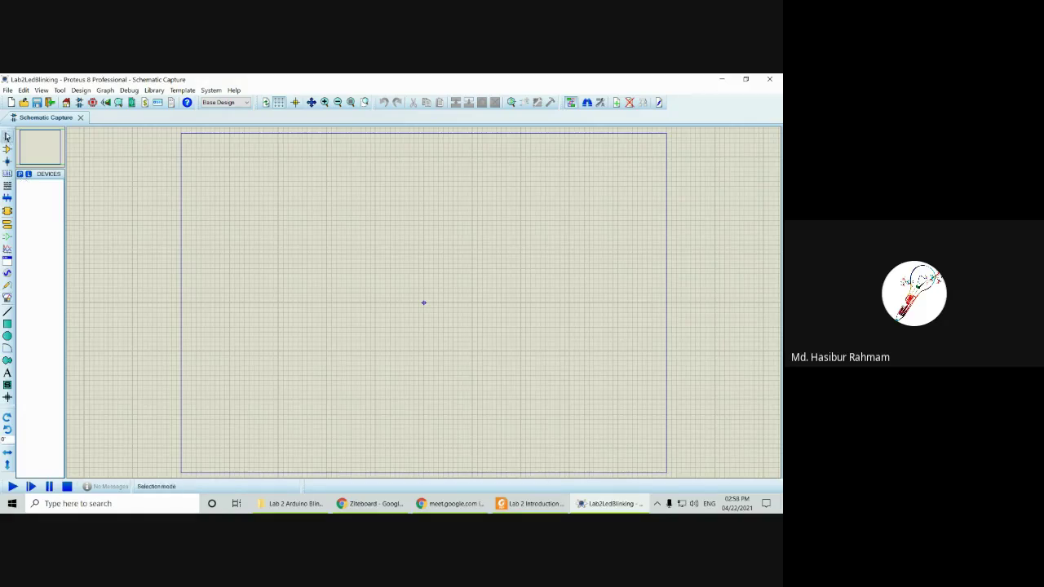
Step: Search the device library for "arduino", filter the list to the ARDUINO category, and close the device picker
click(21, 175)
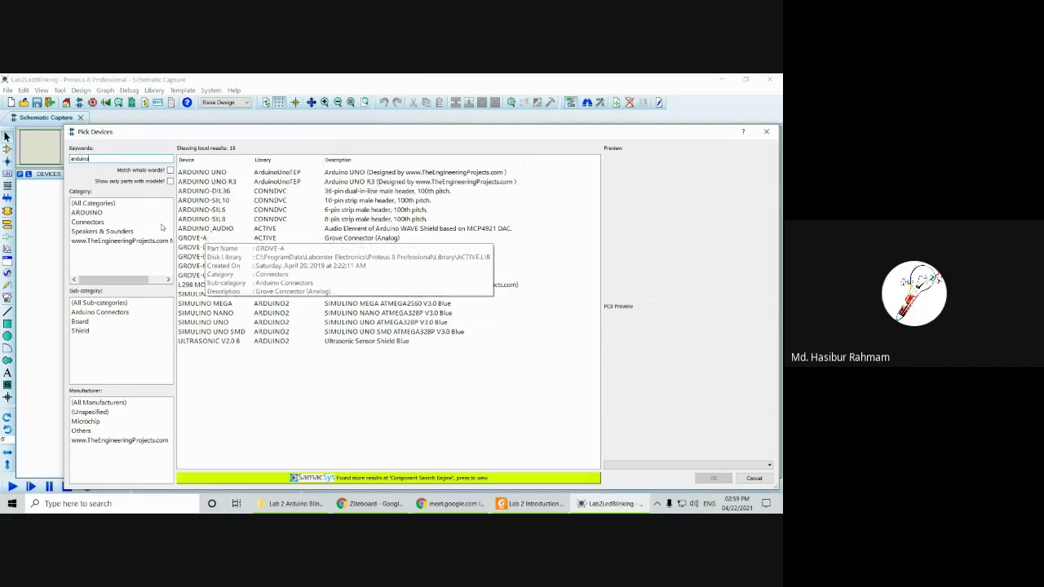
click(86, 212)
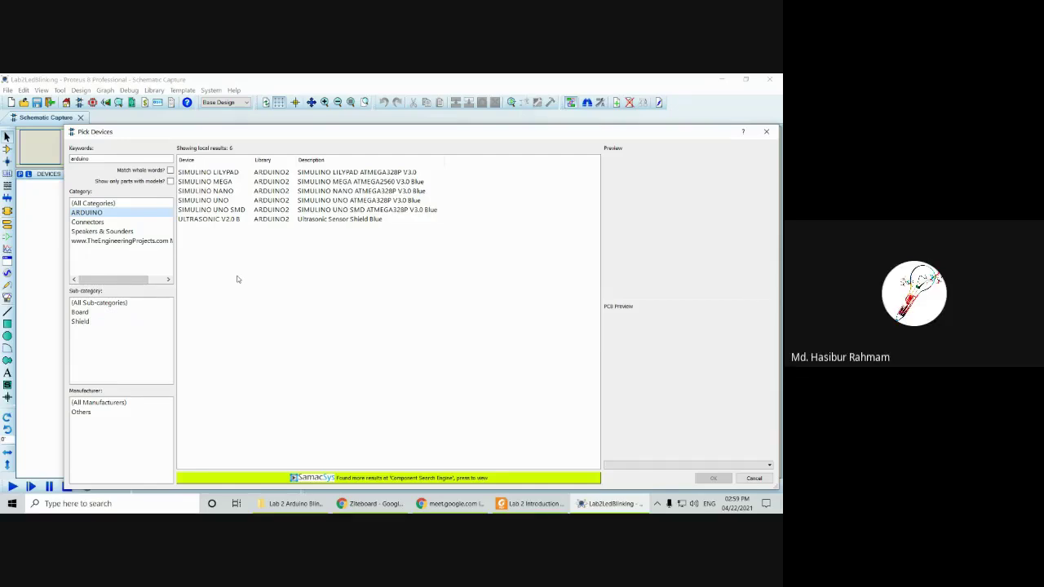
click(766, 132)
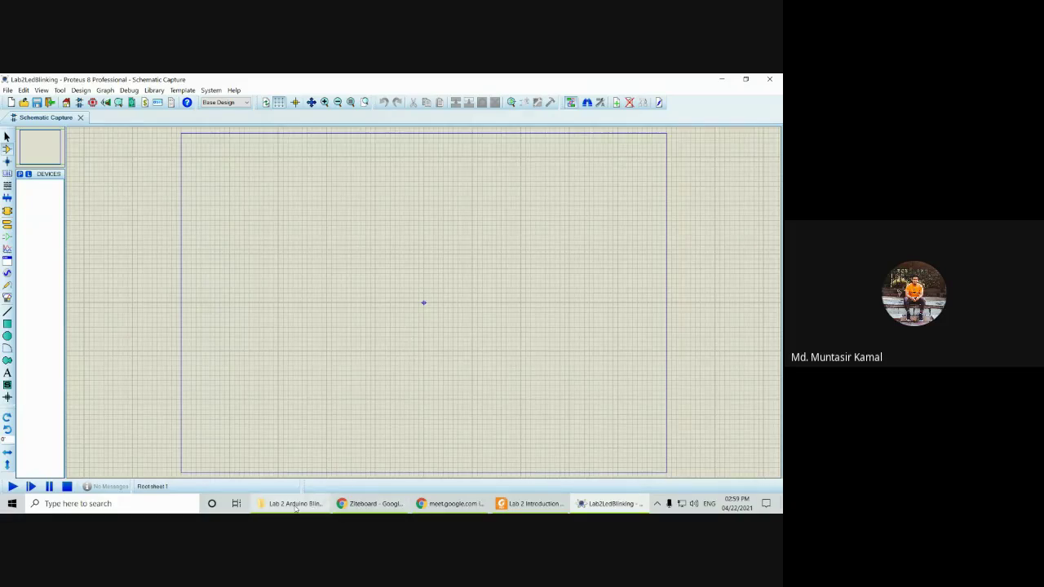
Step: Set the system volume to 75
mouse_move(296, 508)
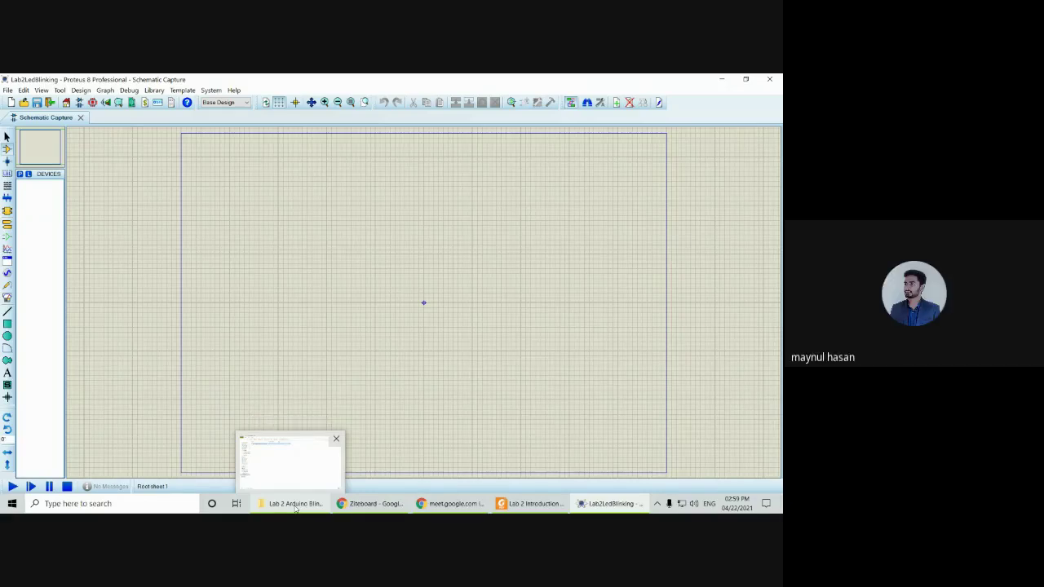
click(699, 507)
scroll(700, 509, down, 3)
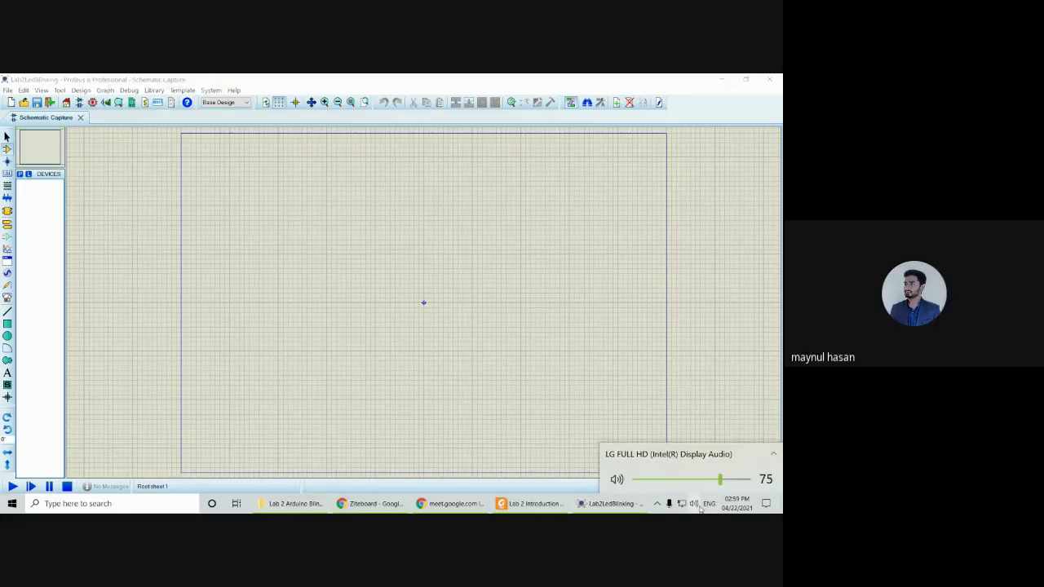
click(700, 509)
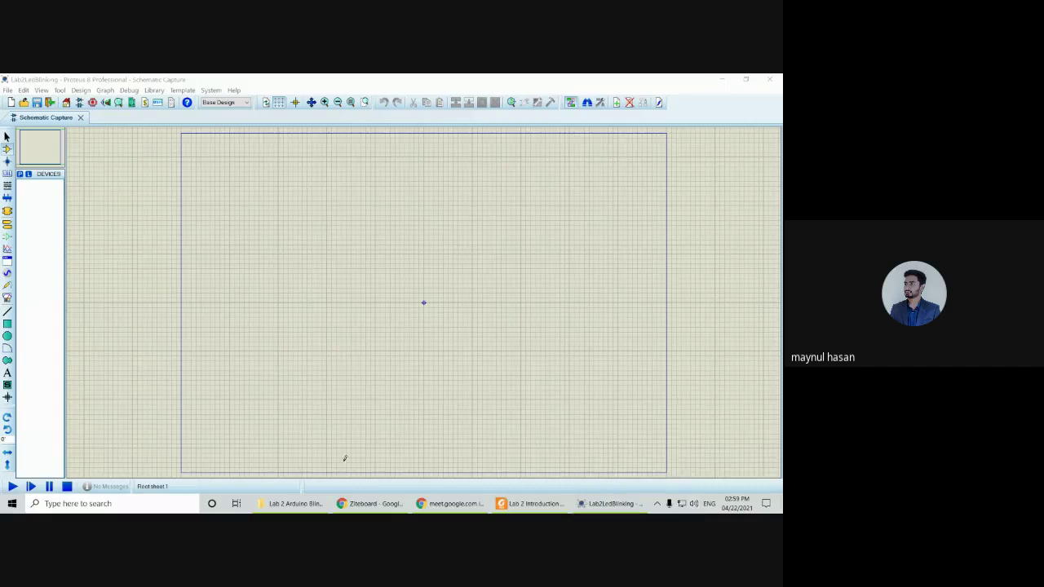
Step: Switch to File Explorer and go back from the Lab 2 Arduino Blink Switch folder to the Bubt (F:) drive
mouse_move(294, 506)
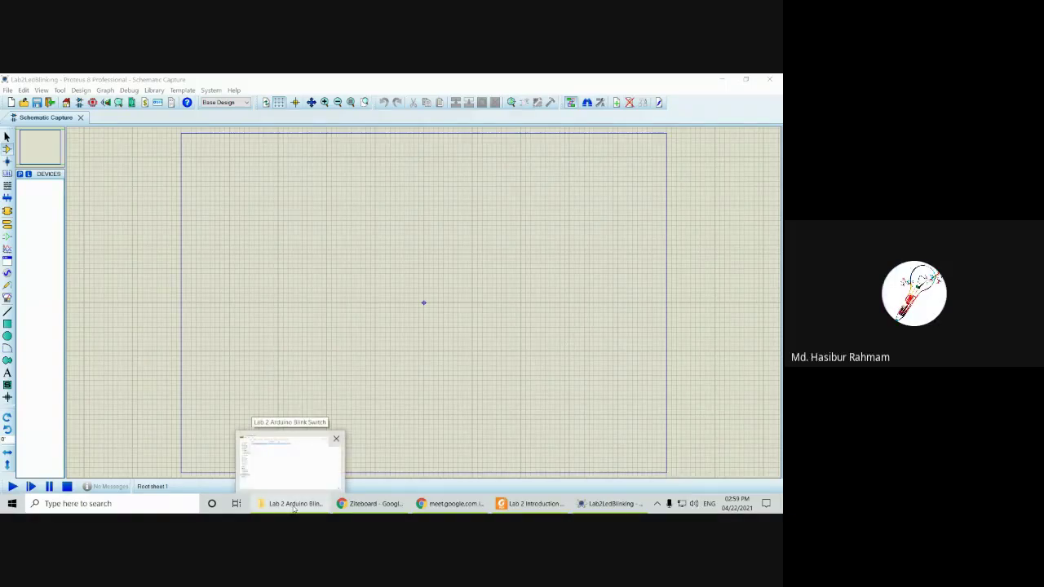
click(294, 506)
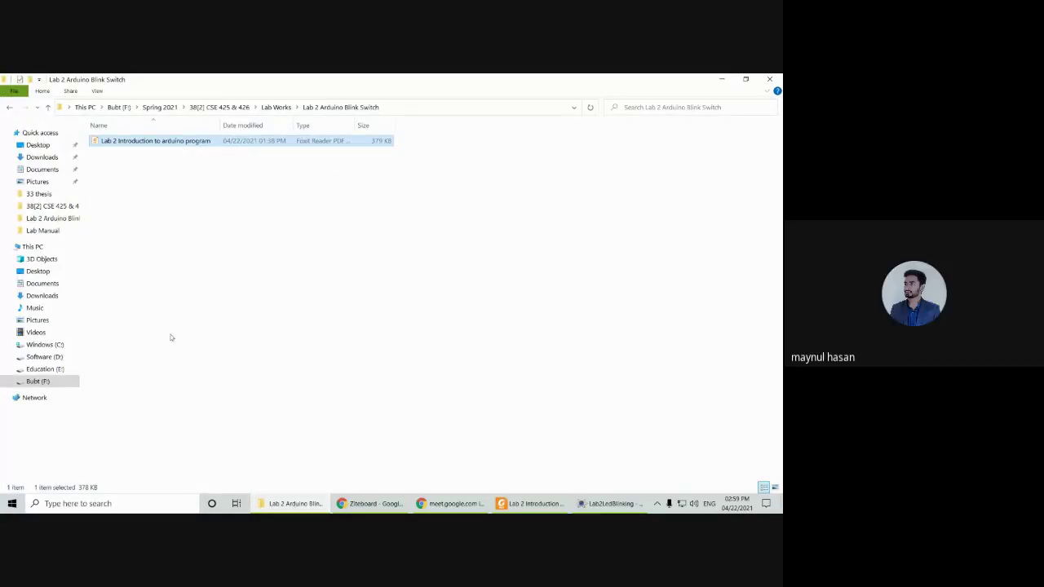
key(alt+Left)
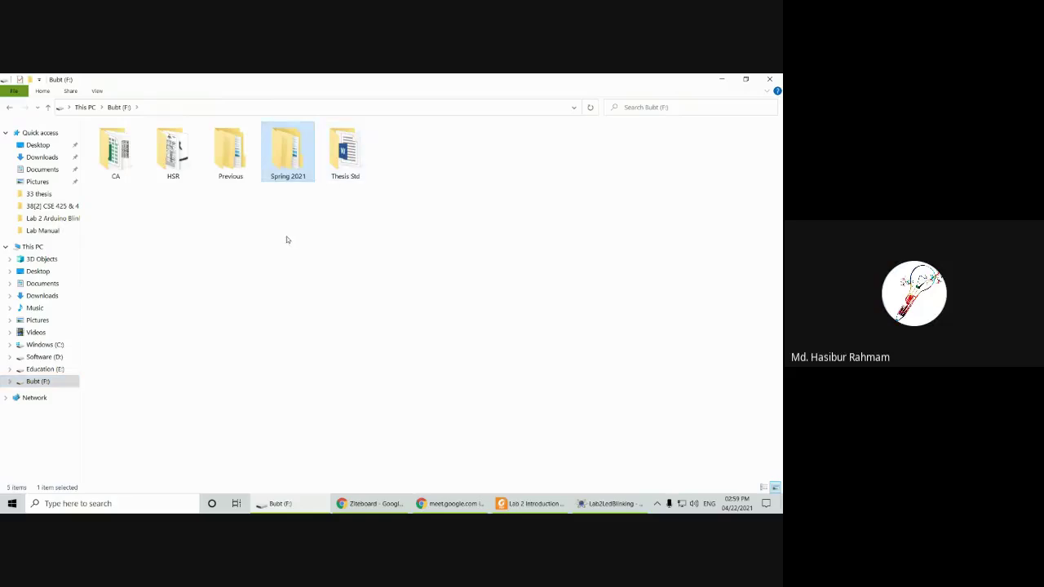
click(286, 240)
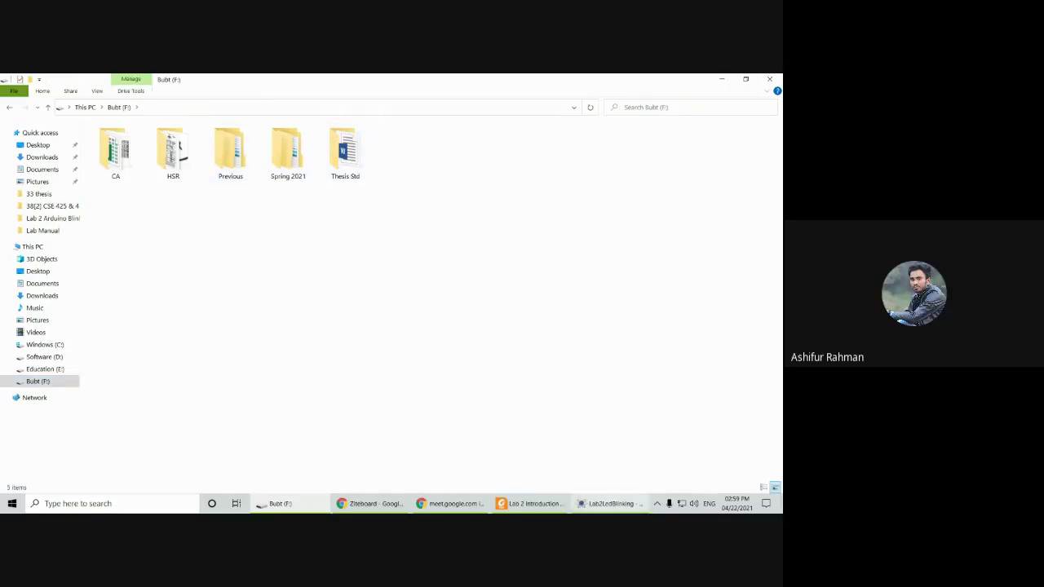
Step: Switch to Proteus, search the device library for "Arduino", and close the device picker without picking a part
click(611, 504)
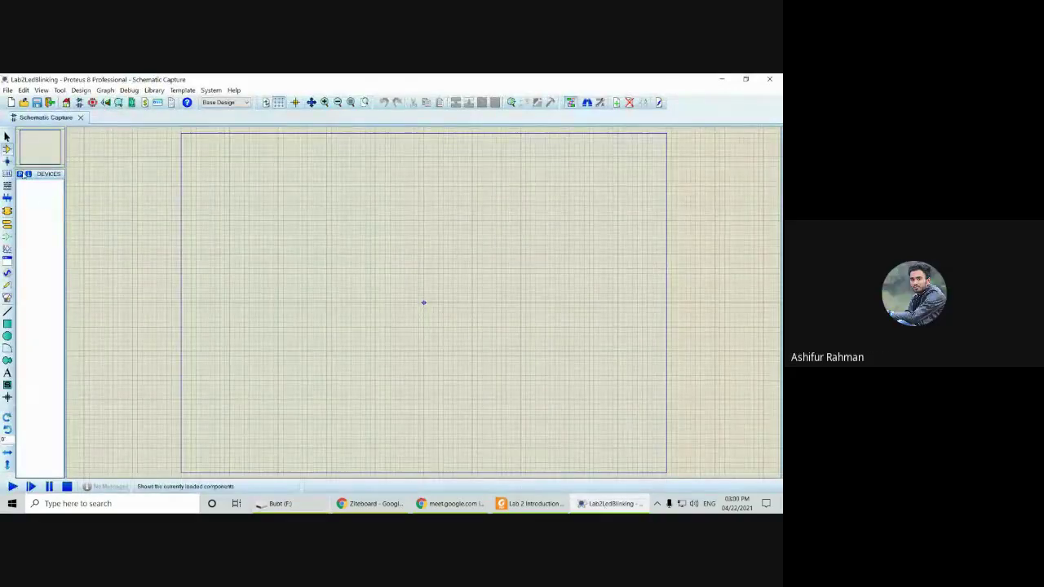
click(21, 174)
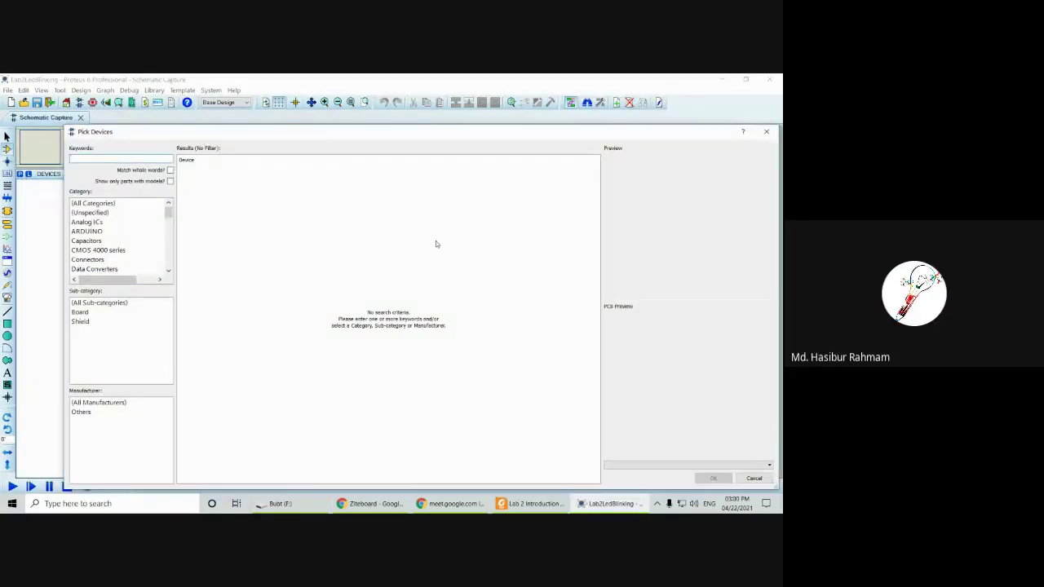
text(Arduino)
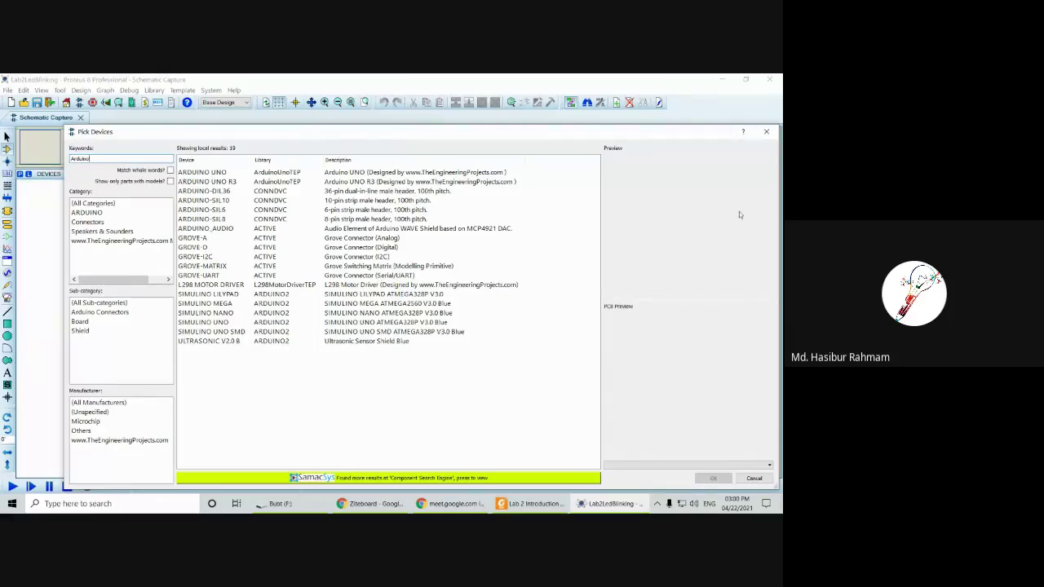
click(754, 478)
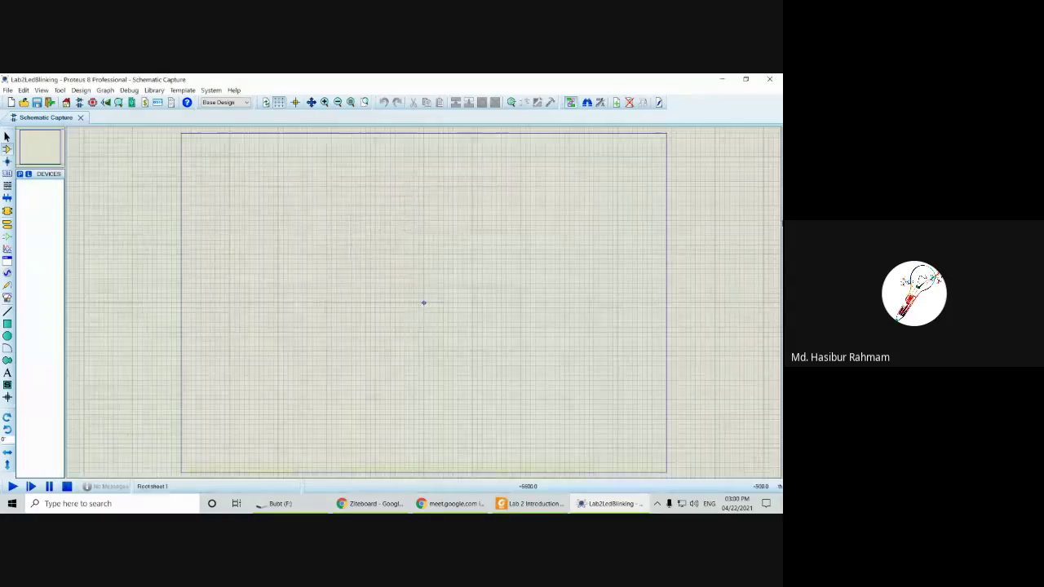
Step: Switch to File Explorer, look in Spring 2021 and its 38[2] CSE 425 & 426 folder, and return to Bubt (F:)
click(278, 504)
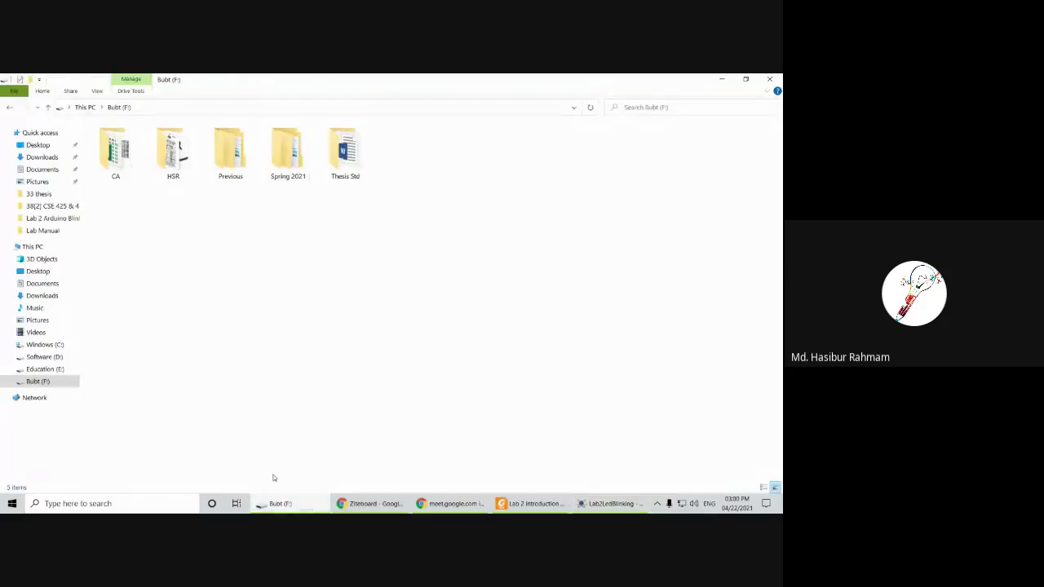
double_click(294, 162)
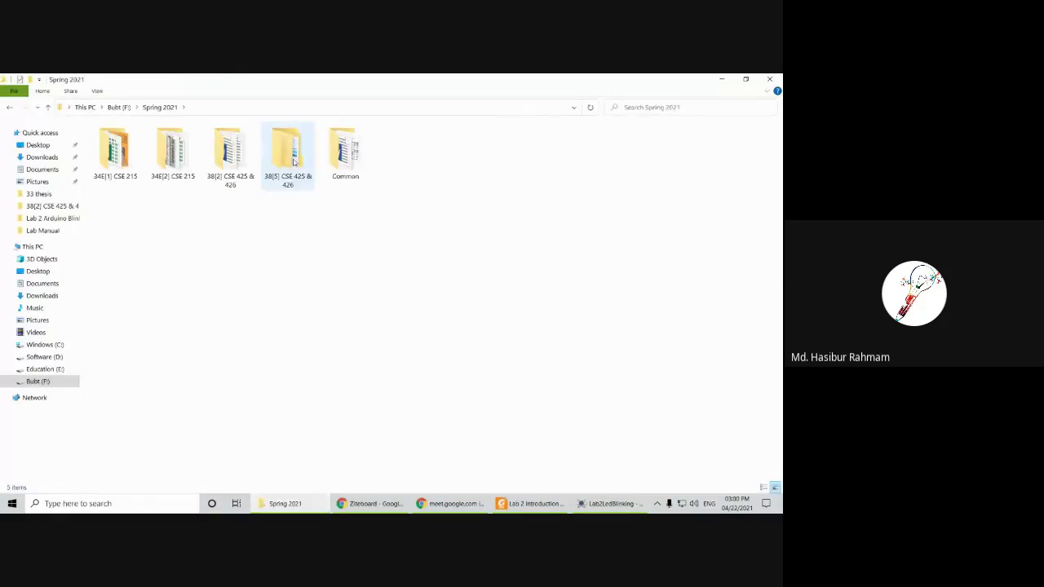
double_click(229, 159)
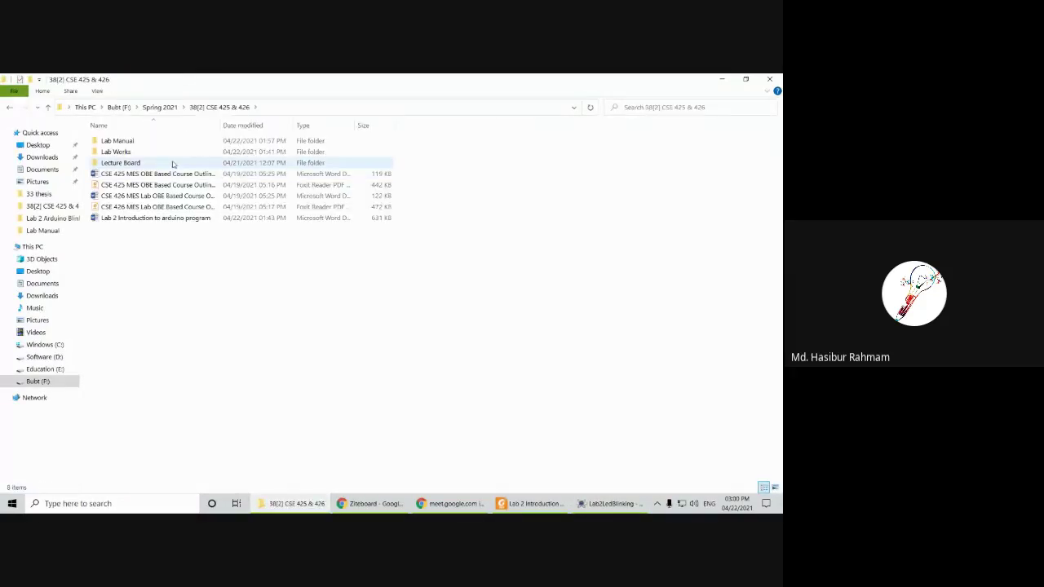
key(alt+Left)
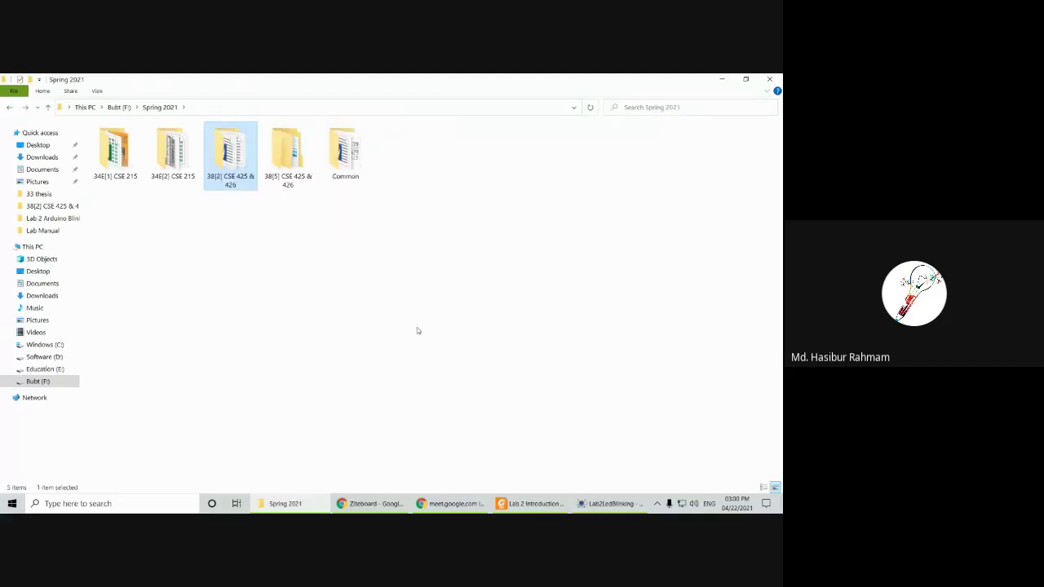
click(399, 368)
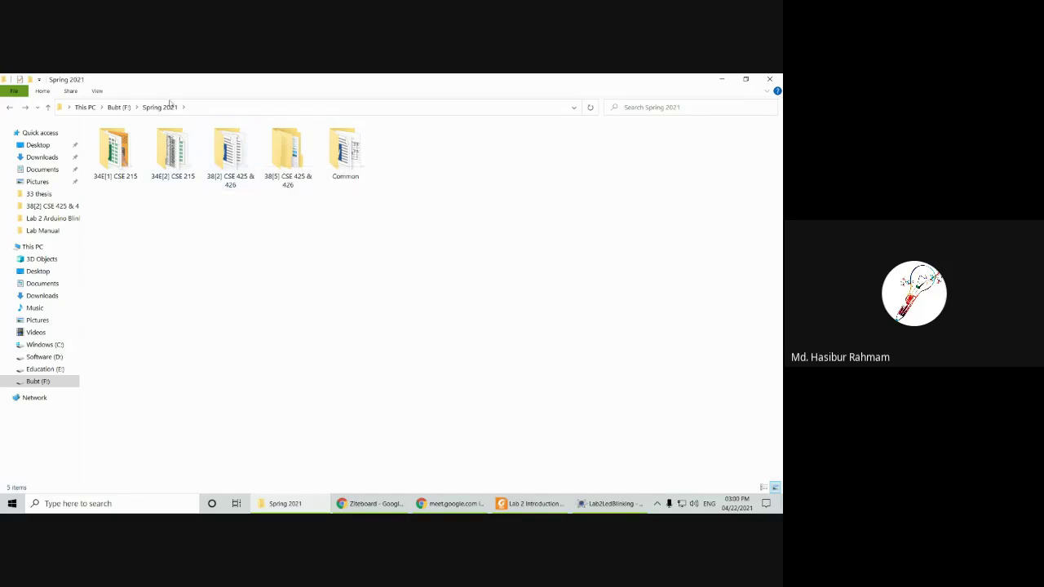
click(118, 107)
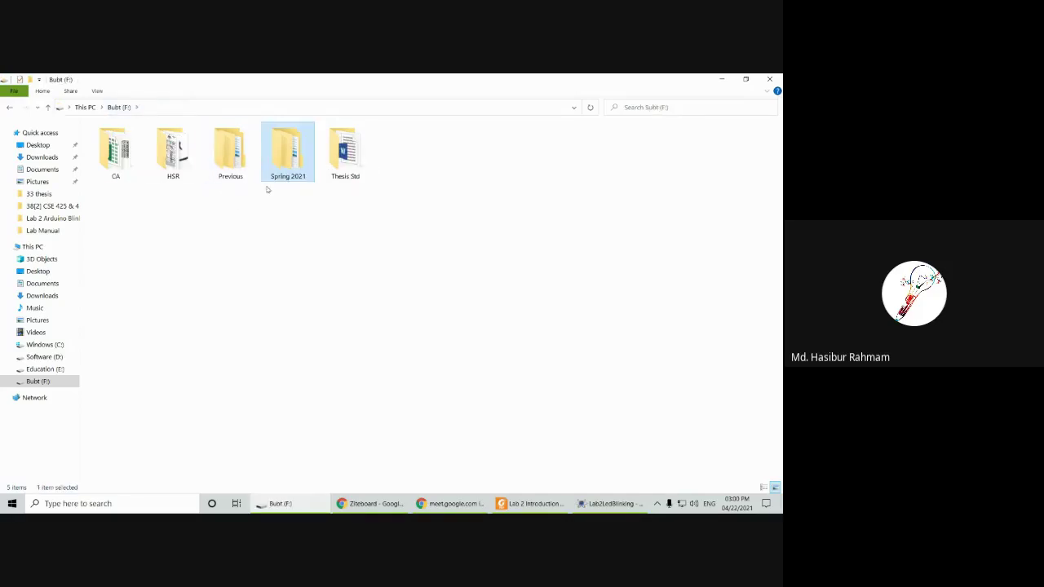
Step: Look through the Fall 2020-21 folder inside Previous for the Arduino library and go back up to Previous
click(235, 168)
double_click(236, 168)
double_click(191, 167)
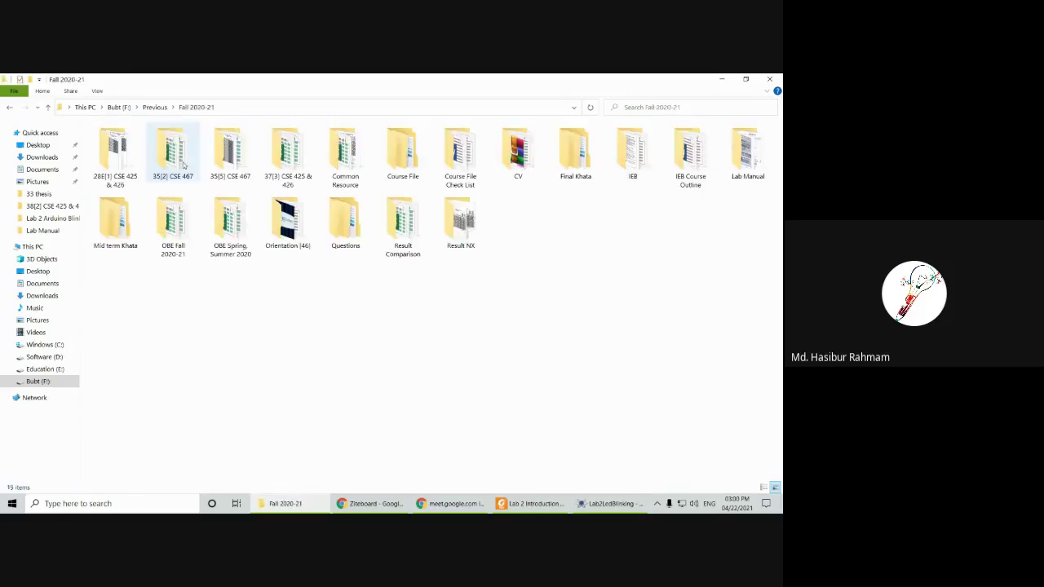
double_click(331, 158)
key(alt+Up)
key(alt+Up)
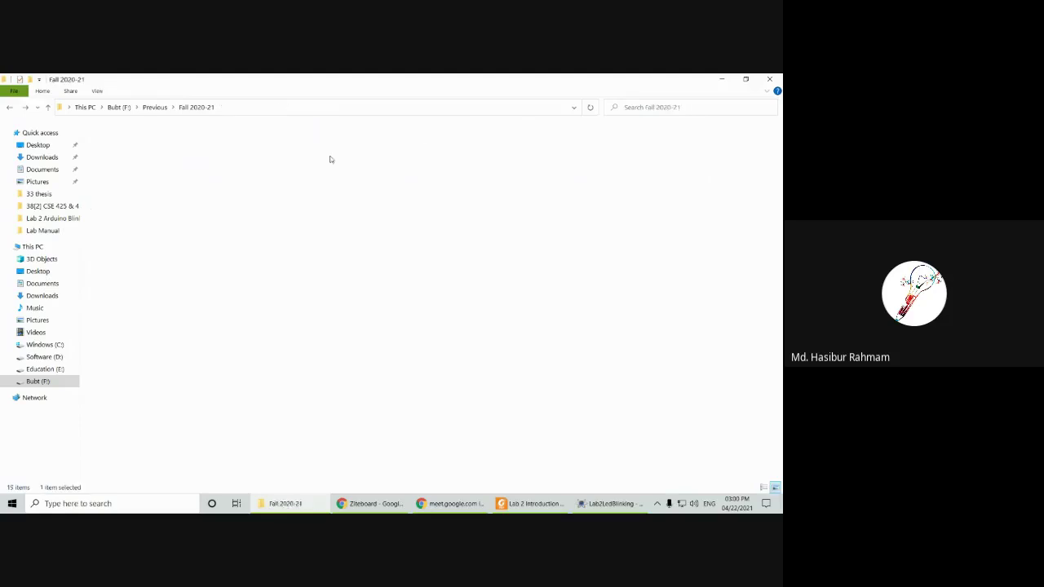
Step: Check the Spring 2020 folder, return to Previous, and open the Resources folder in Summer 2020
double_click(293, 176)
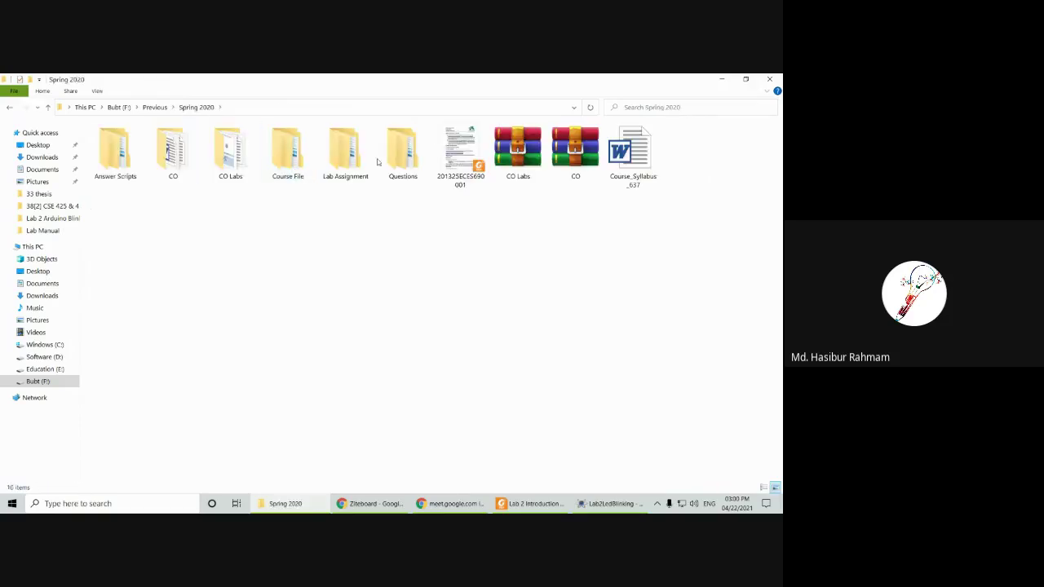
key(alt+Left)
double_click(412, 173)
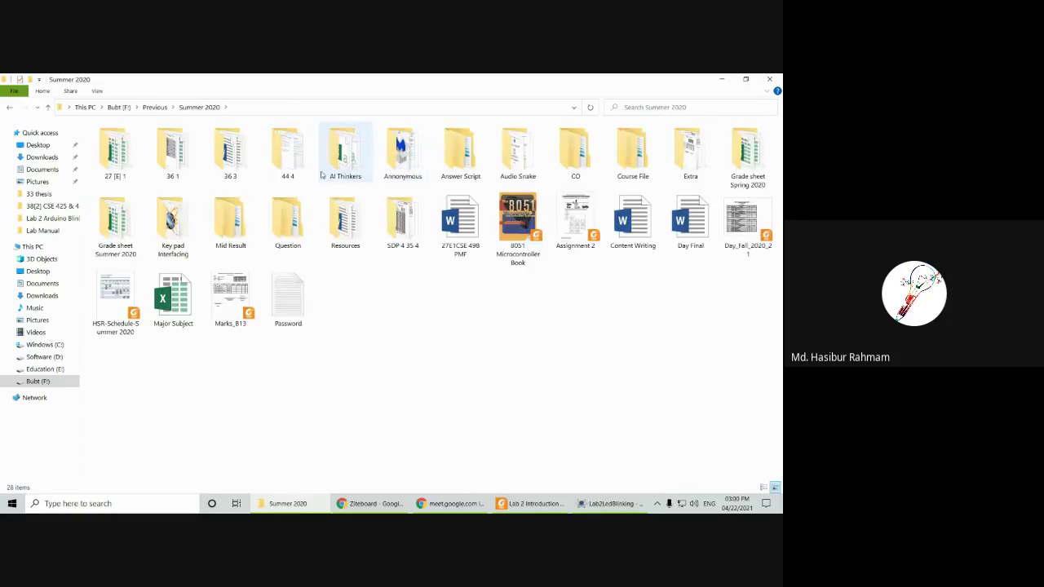
double_click(363, 233)
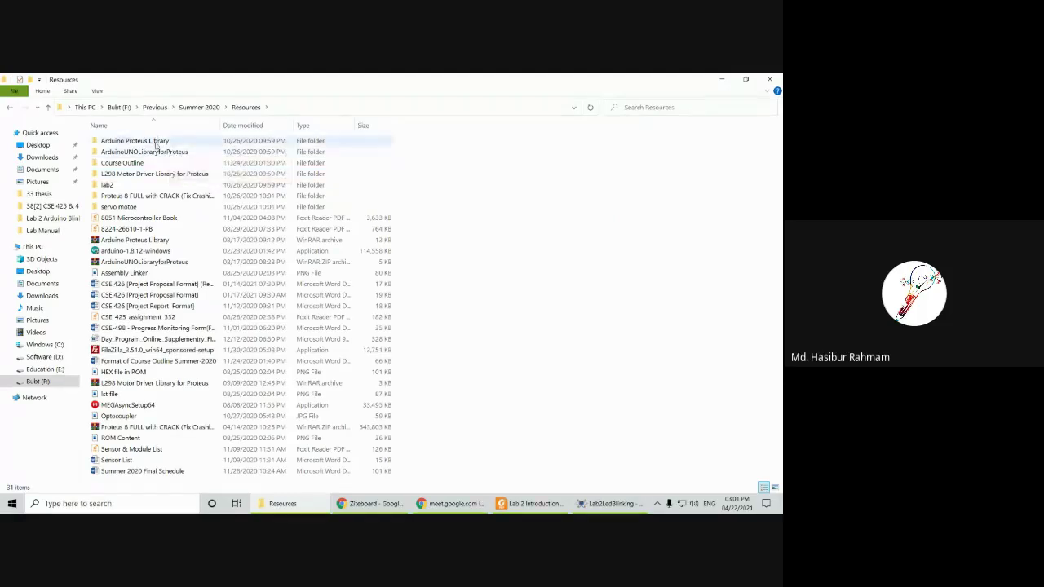
Step: Check the contents of the Arduino Proteus Library folder, return to Resources, and open ArduinoUNOLibraryforProteus
double_click(154, 141)
double_click(155, 141)
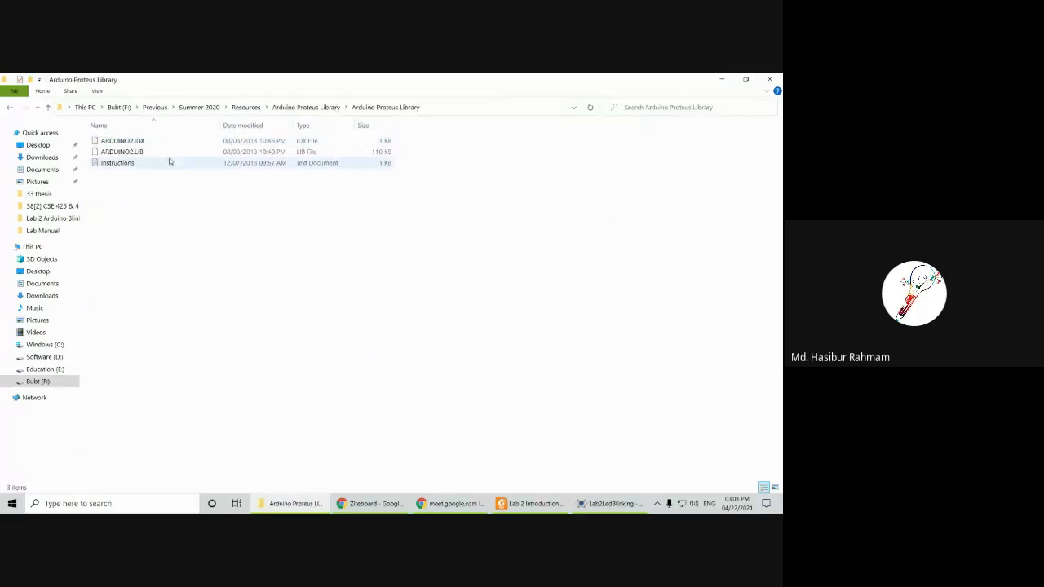
click(306, 107)
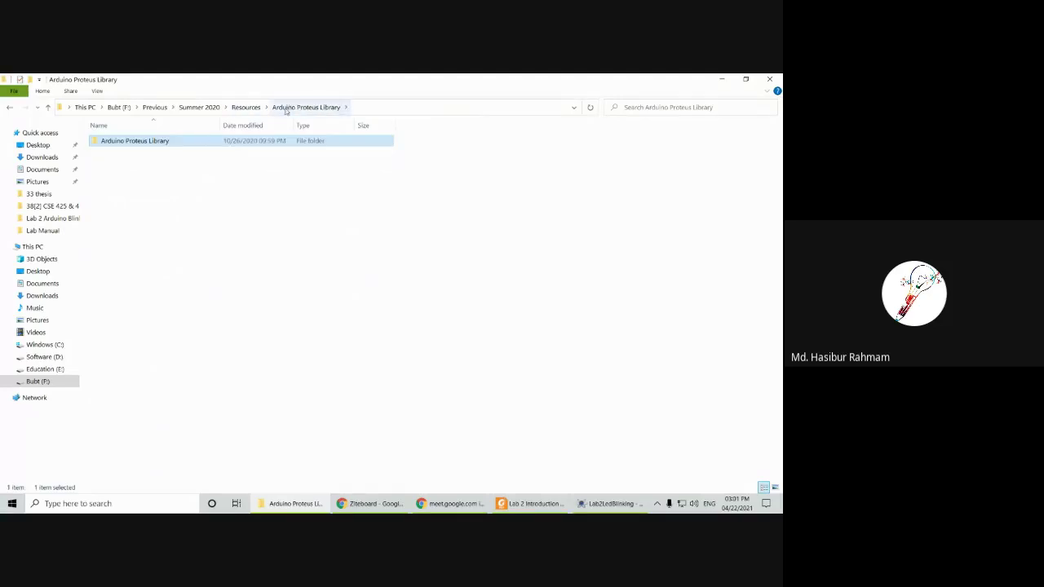
click(254, 109)
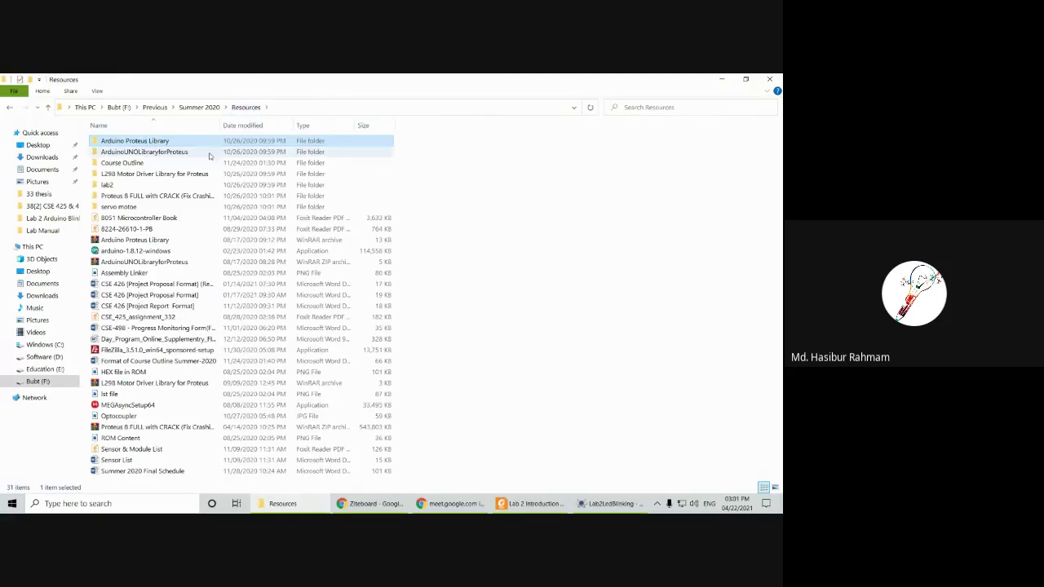
double_click(180, 153)
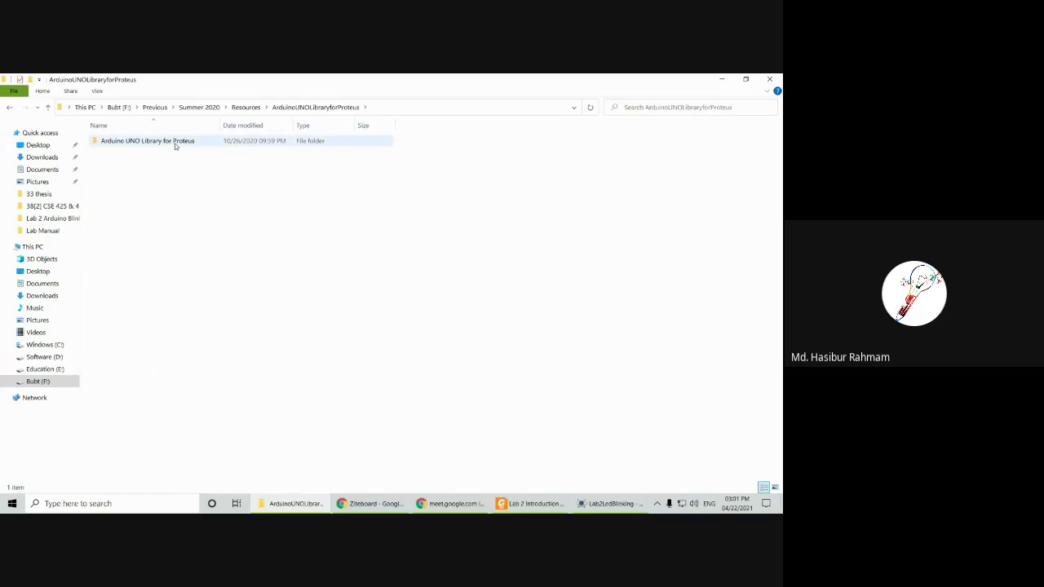
Step: Switch to Google Classroom in Chrome, open the Lab Resources topic, and examine the Software for Lab download links
click(371, 503)
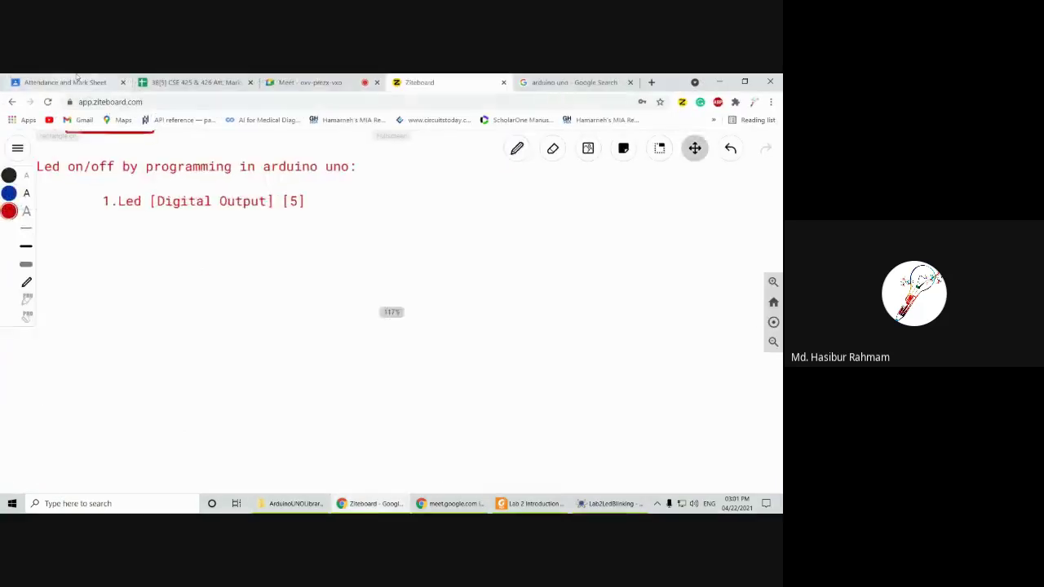
click(65, 82)
click(104, 383)
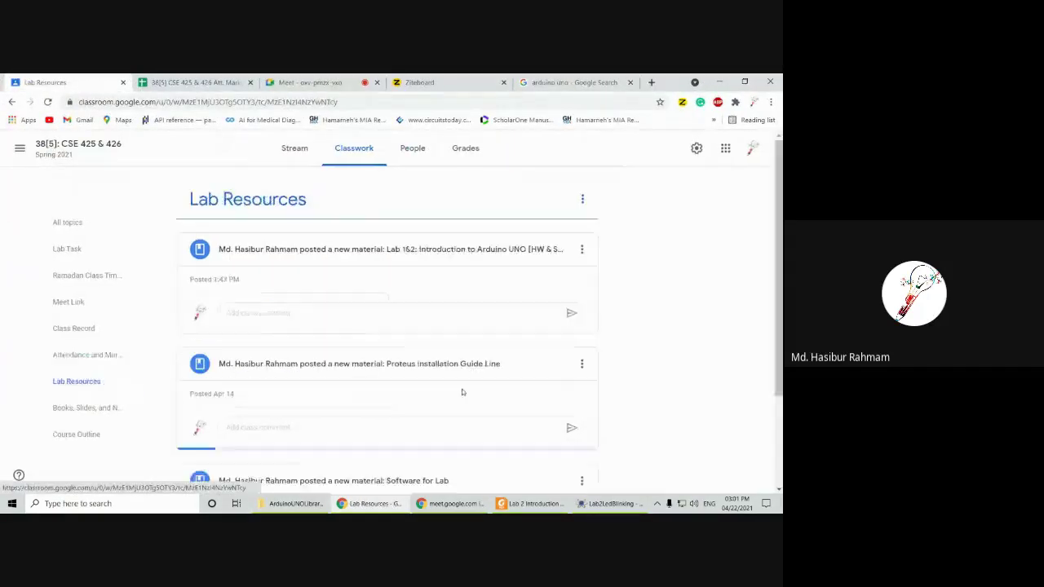
scroll(462, 392, down, 3)
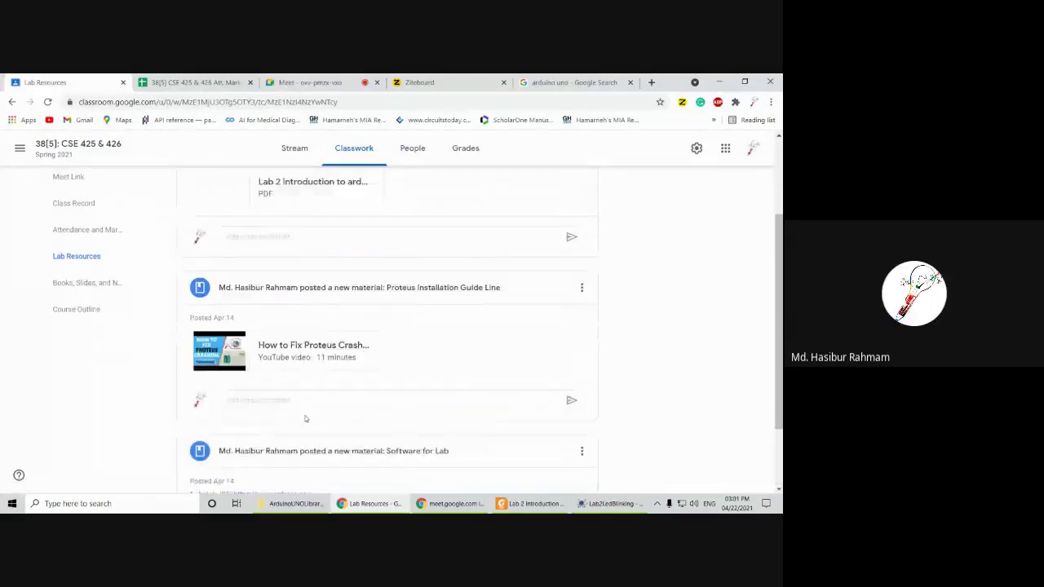
scroll(361, 445, down, 1)
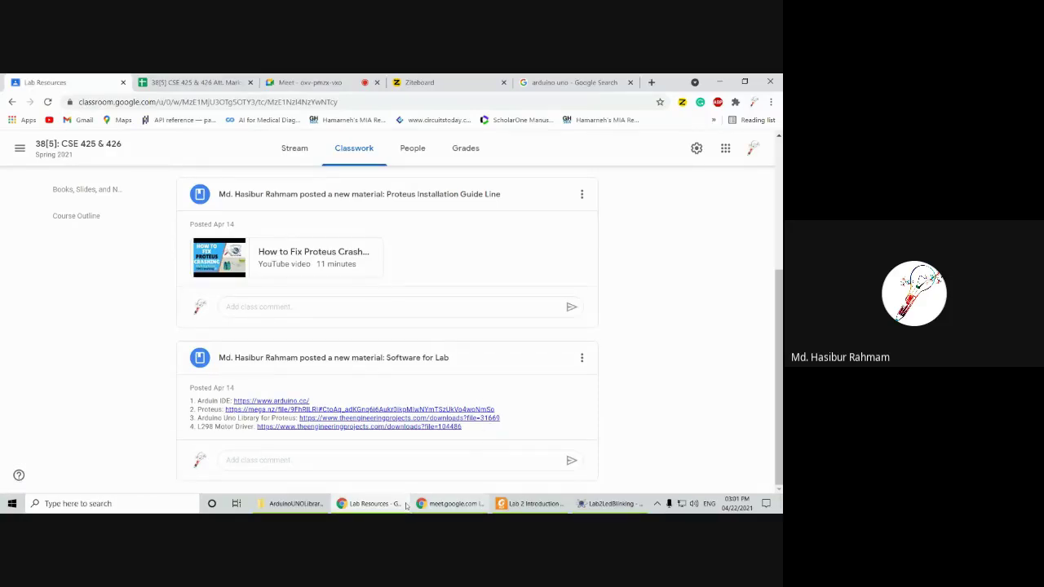
Step: Return to File Explorer, open the Arduino UNO Library for Proteus folder, and select both ArduinoUnoTEP.IDX and ArduinoUnoTEP.LIB
click(309, 505)
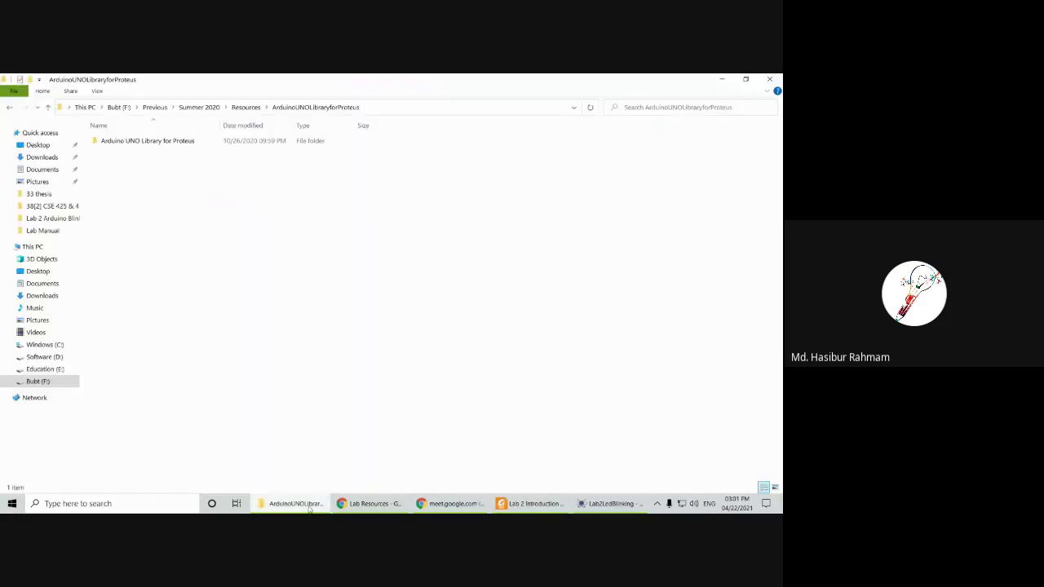
double_click(181, 141)
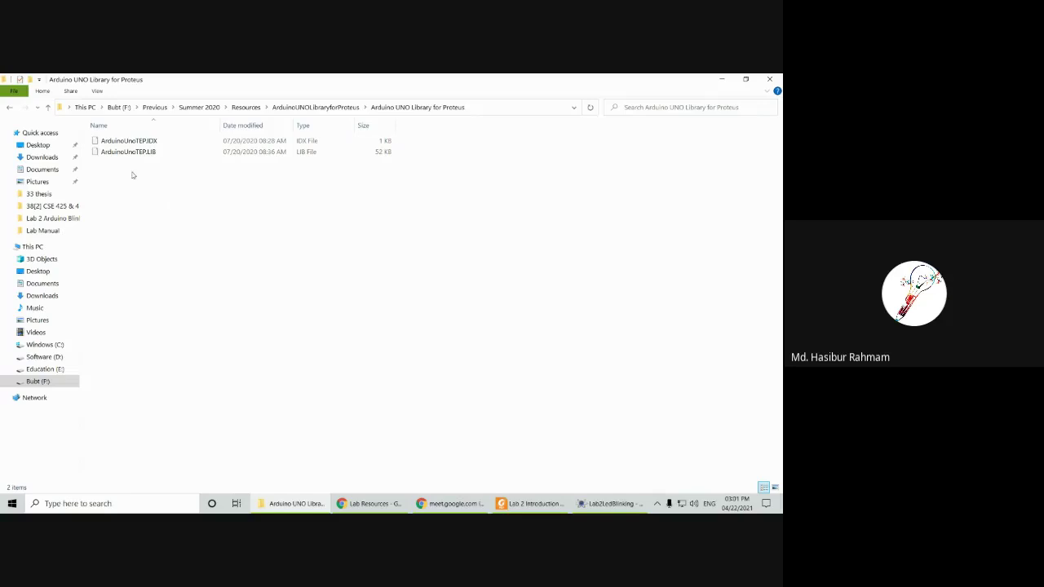
drag(133, 172, 133, 137)
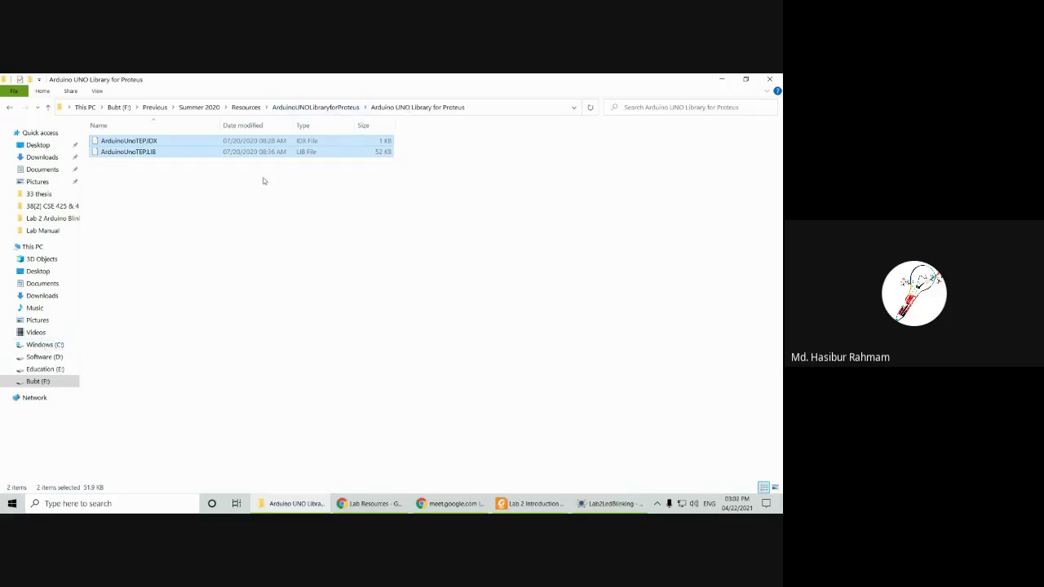
click(192, 183)
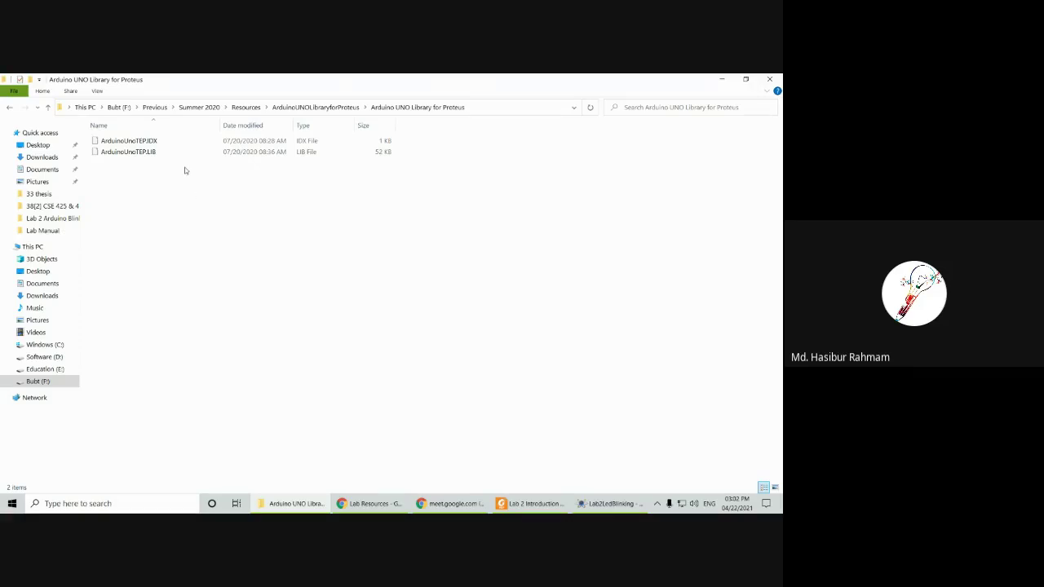
drag(185, 167, 176, 137)
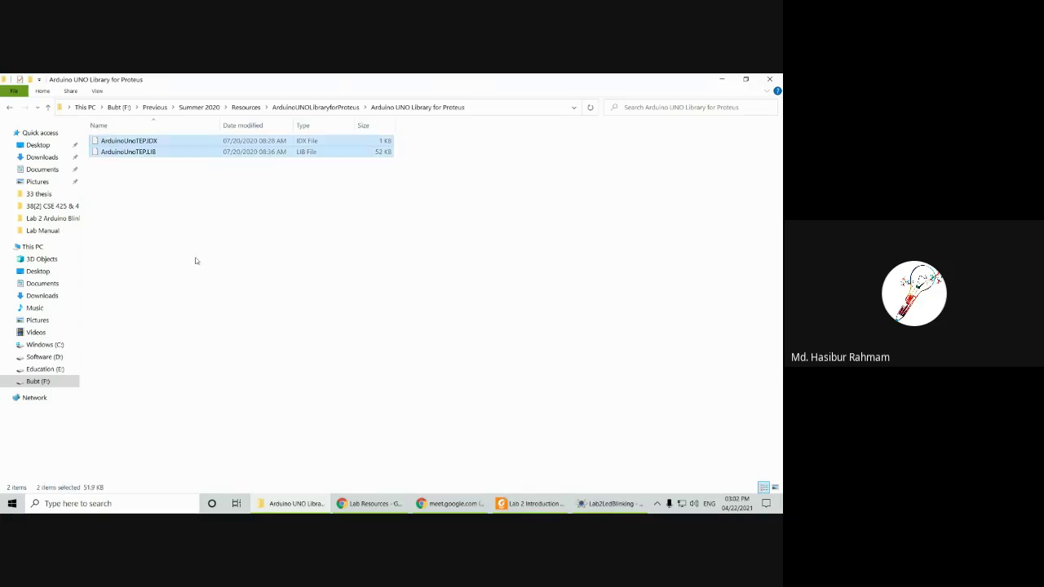
Step: Open the Windows (C:) drive and turn off the display of hidden items
click(45, 346)
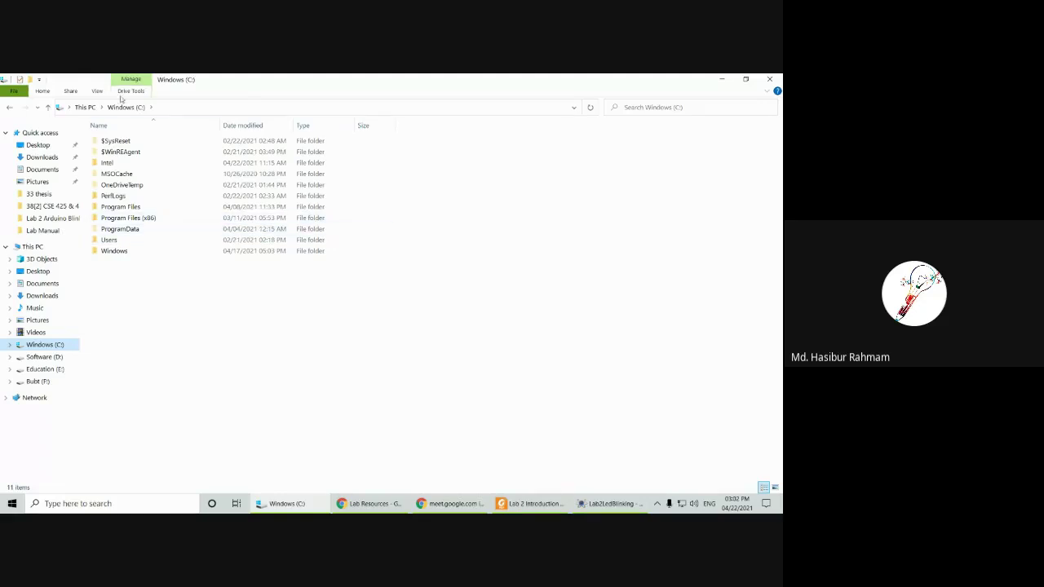
click(99, 90)
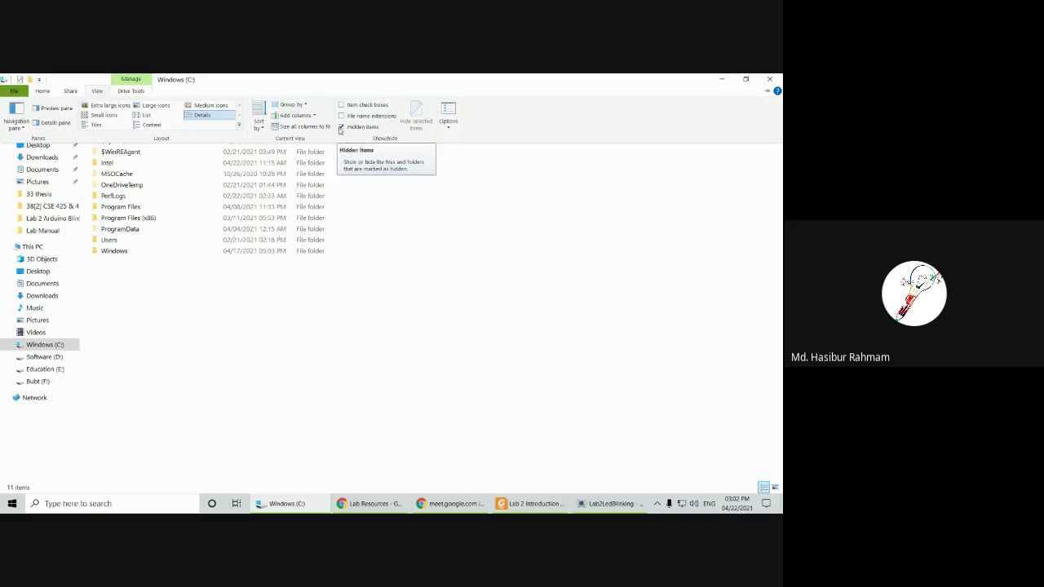
click(340, 129)
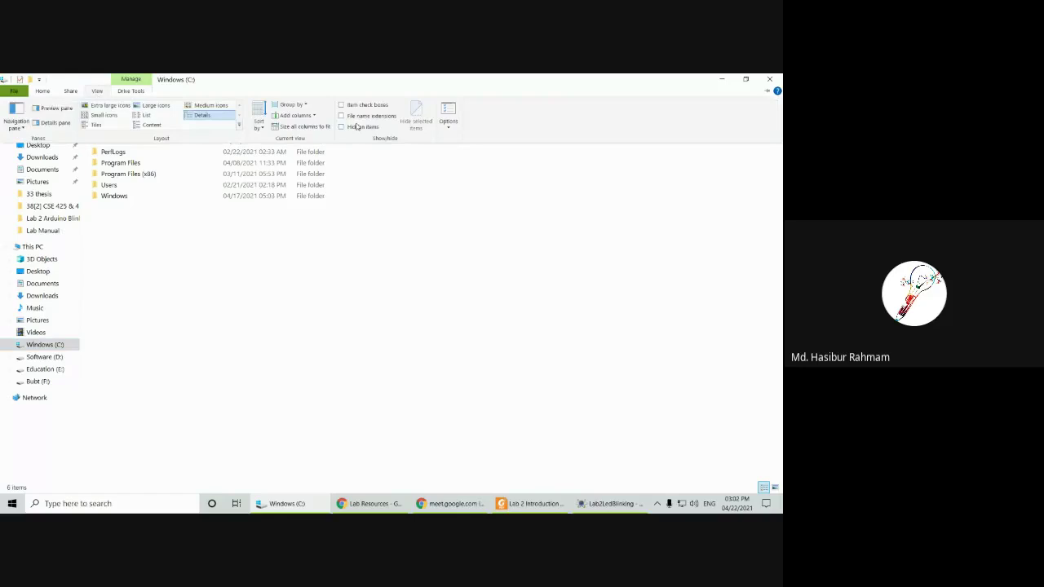
Step: Show hidden items on the C: drive and open ProgramData > Labcenter Electronics > Proteus 8 Professional > LIBRARY
click(342, 127)
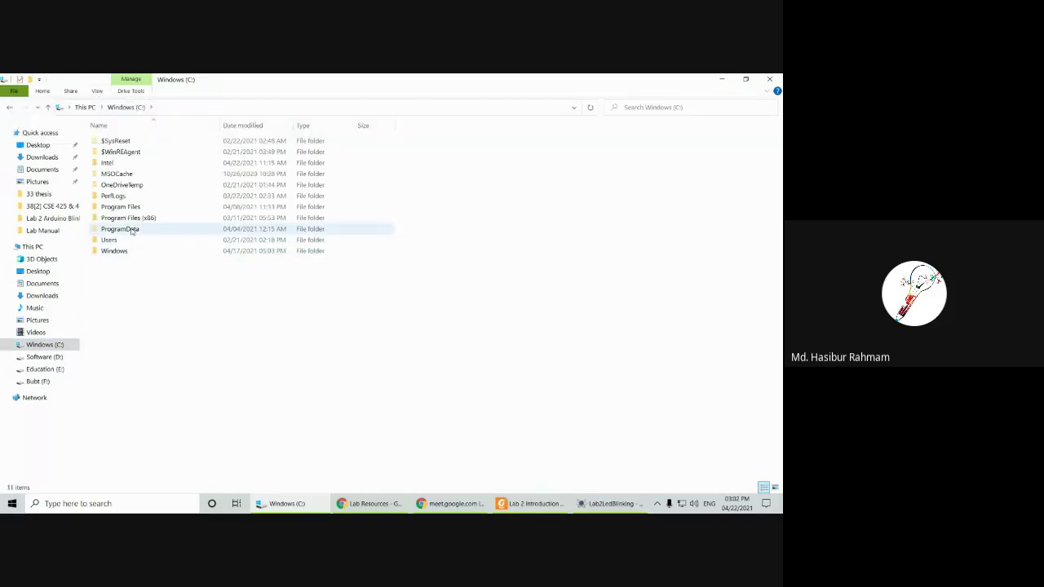
click(131, 232)
double_click(132, 231)
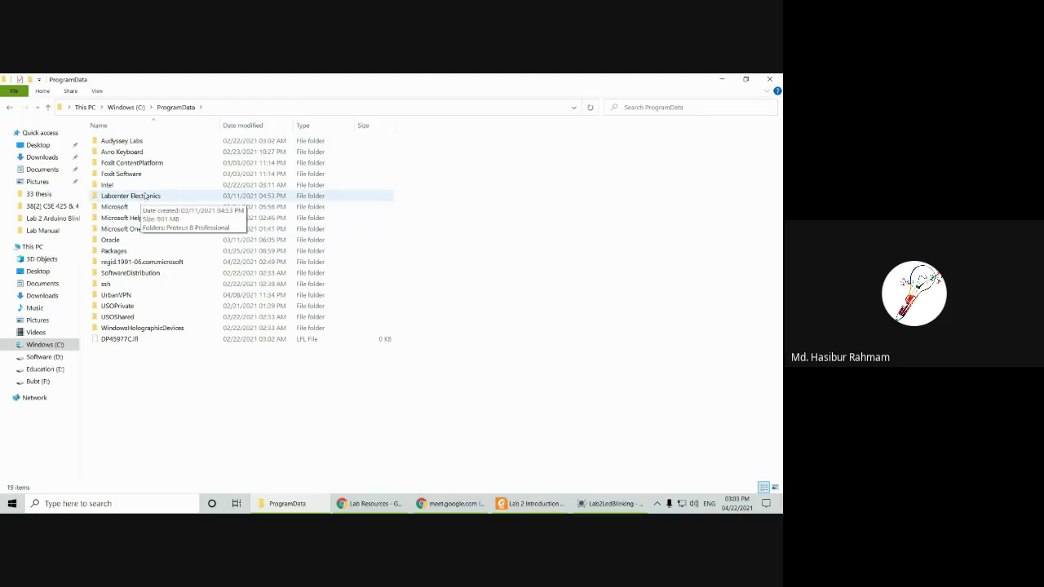
double_click(155, 197)
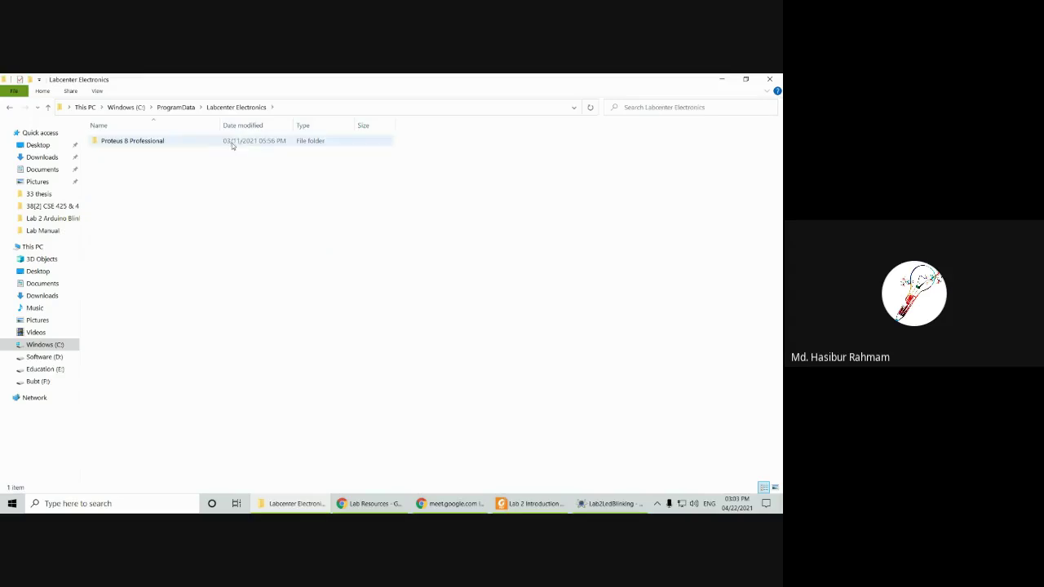
double_click(229, 144)
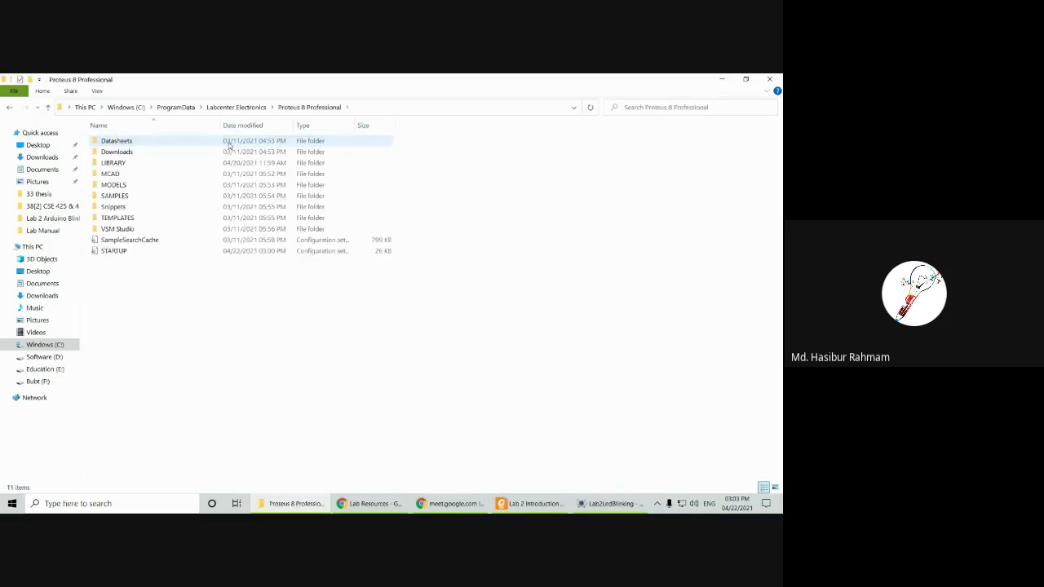
double_click(157, 165)
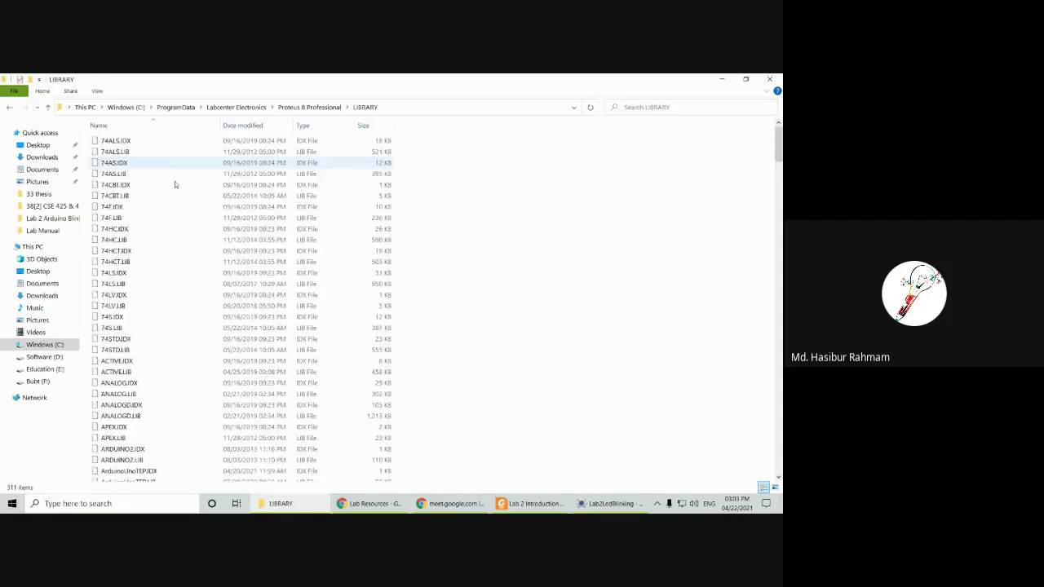
Step: Look through the LIBRARY folder for the ArduinoUnoTEP.IDX and ArduinoUnoTEP.LIB files
scroll(174, 182, down, 18)
scroll(492, 292, down, 9)
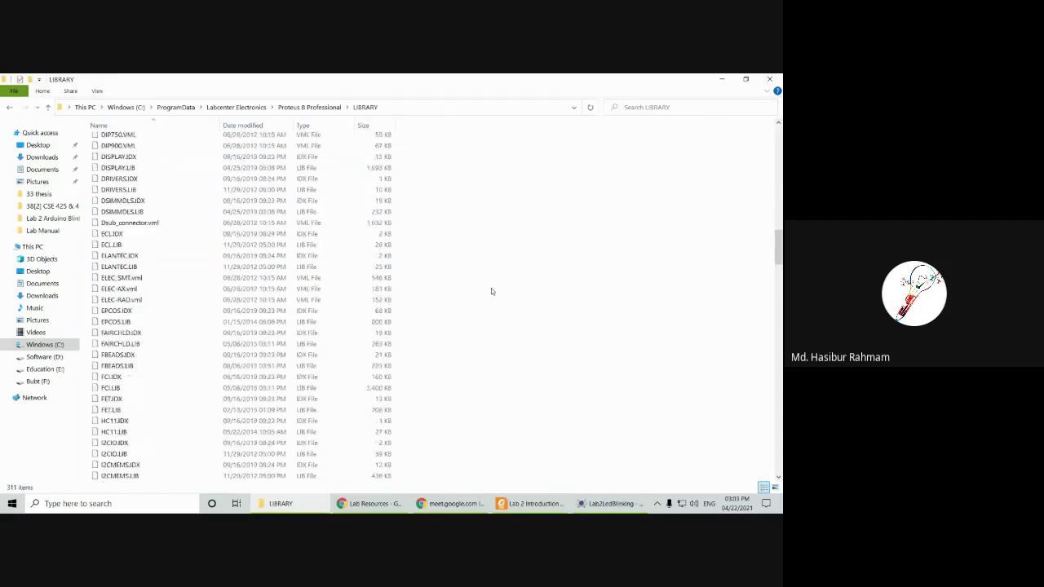
scroll(491, 291, down, 8)
scroll(491, 291, down, 5)
scroll(491, 291, up, 20)
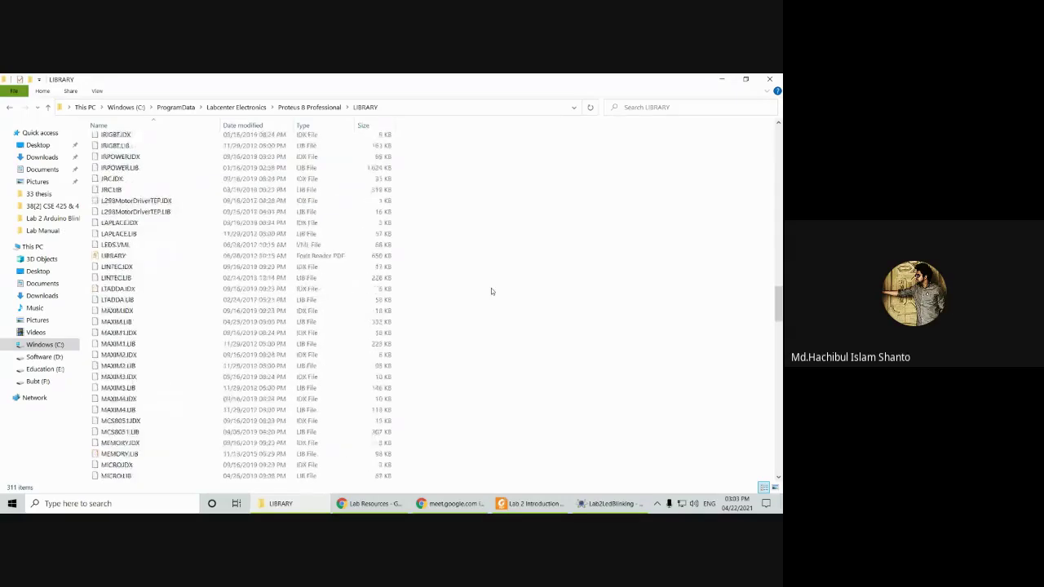
scroll(491, 292, up, 20)
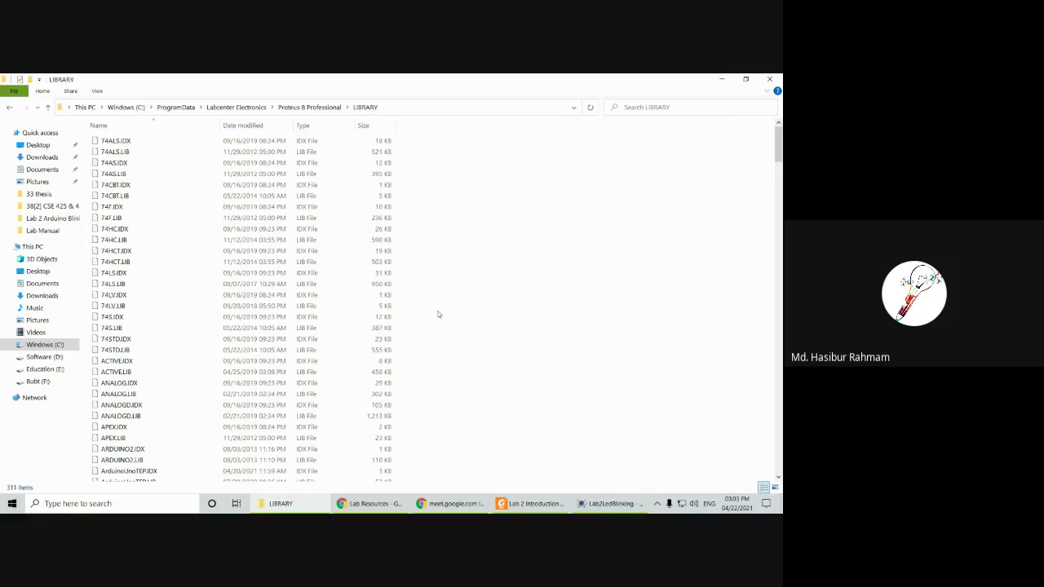
scroll(434, 318, down, 1)
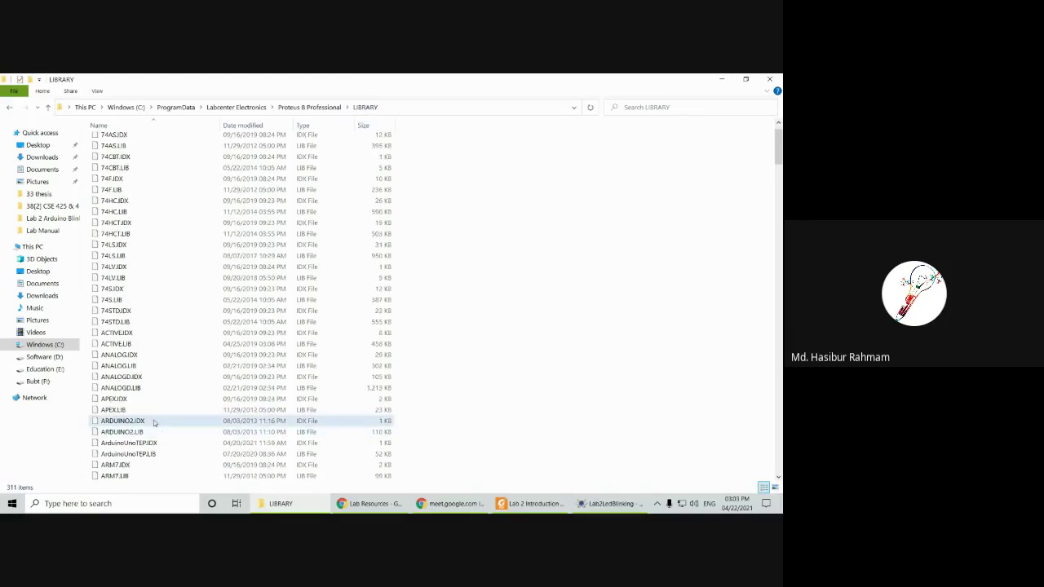
click(139, 432)
click(147, 453)
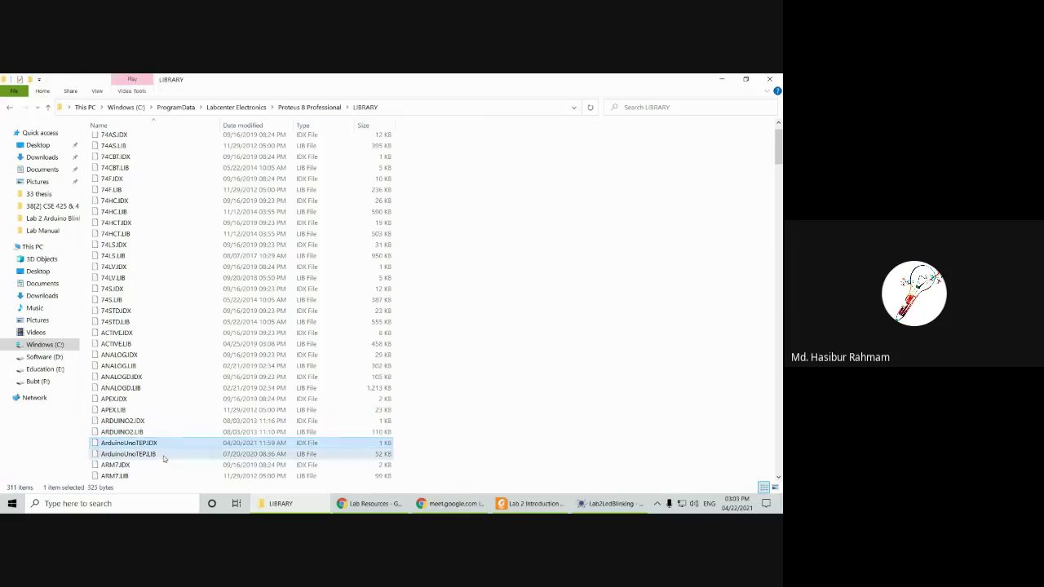
click(518, 454)
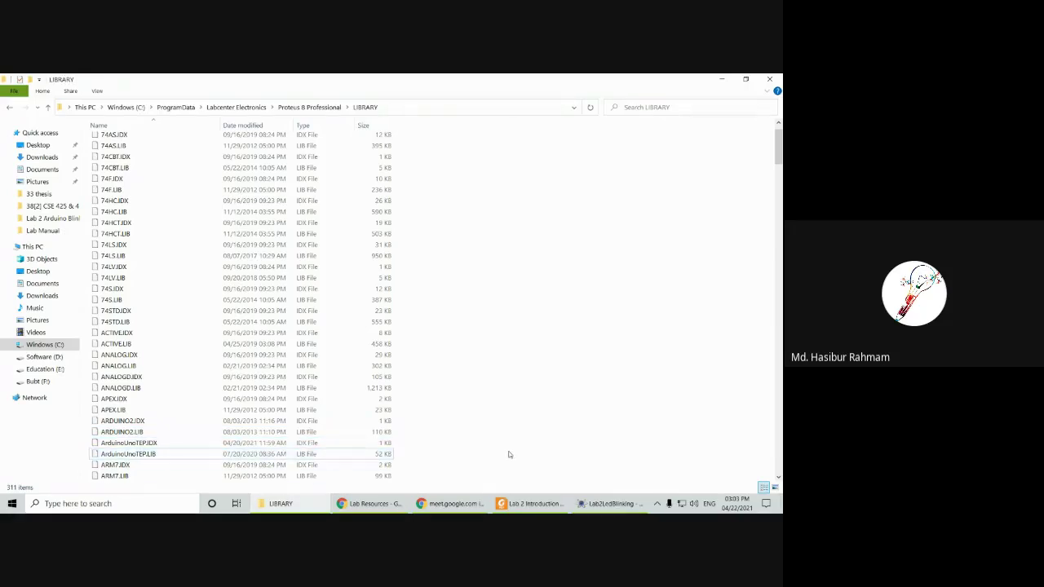
Step: Point out ARDUINO2.IDX and ARDUINO2.LIB by selecting both files, and clear the selection
click(106, 423)
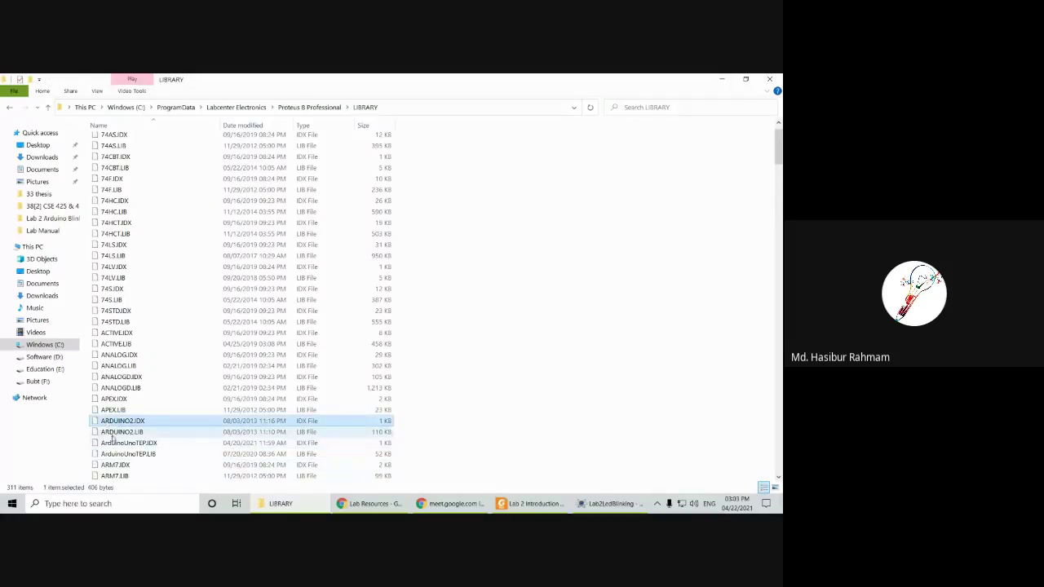
shift+click(131, 432)
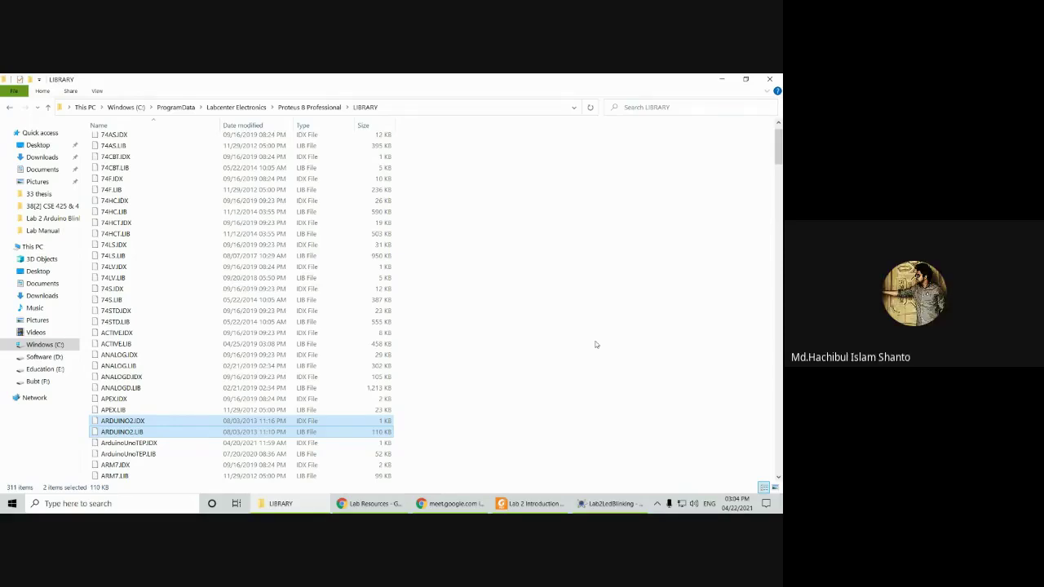
click(595, 345)
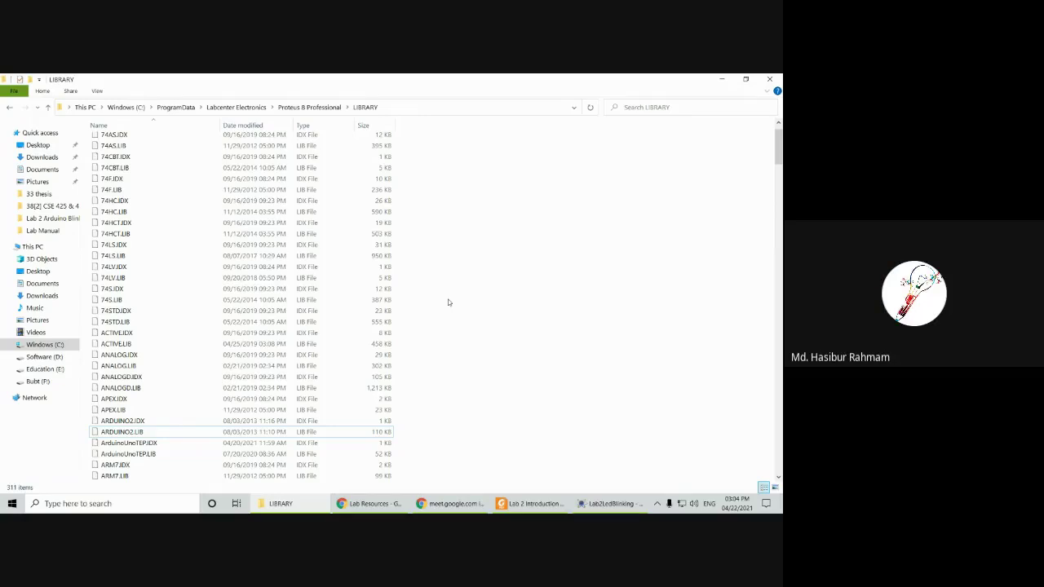
Step: Switch to the Lab2LedBlinking project in Proteus, open the device picker, and preview SIMULINO UNO in the ARDUINO category
click(605, 507)
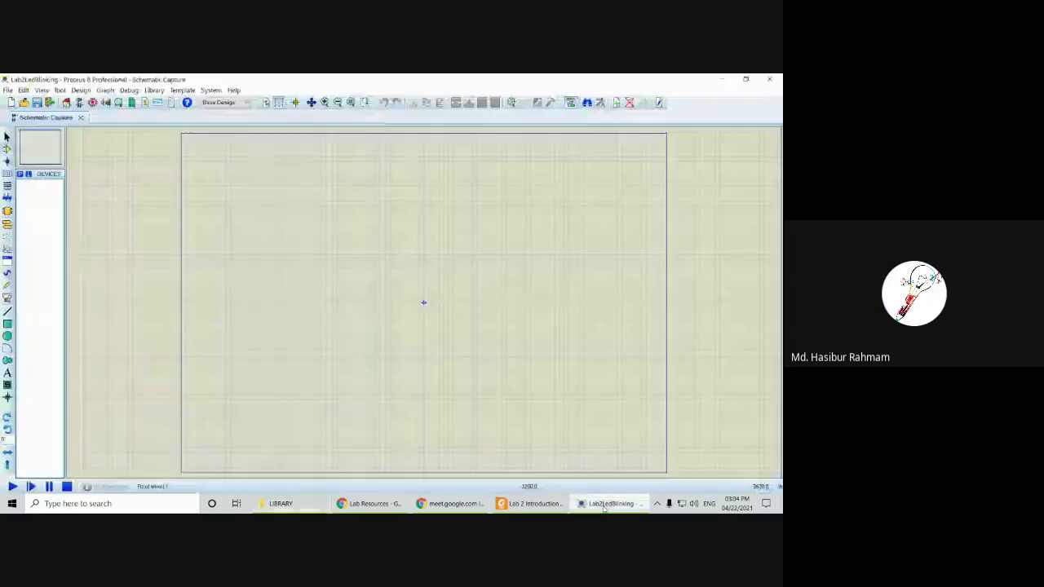
click(19, 174)
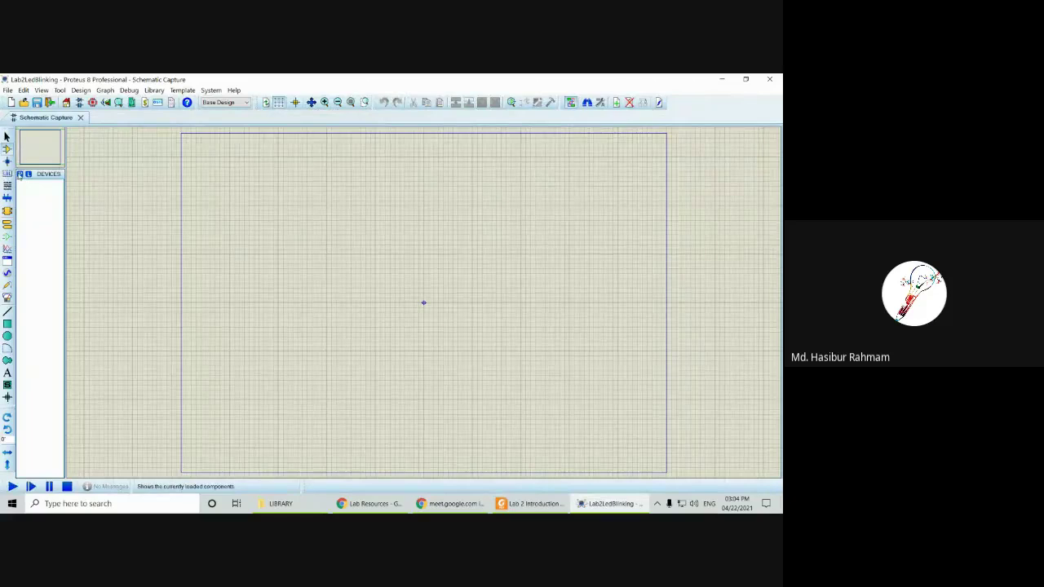
click(86, 231)
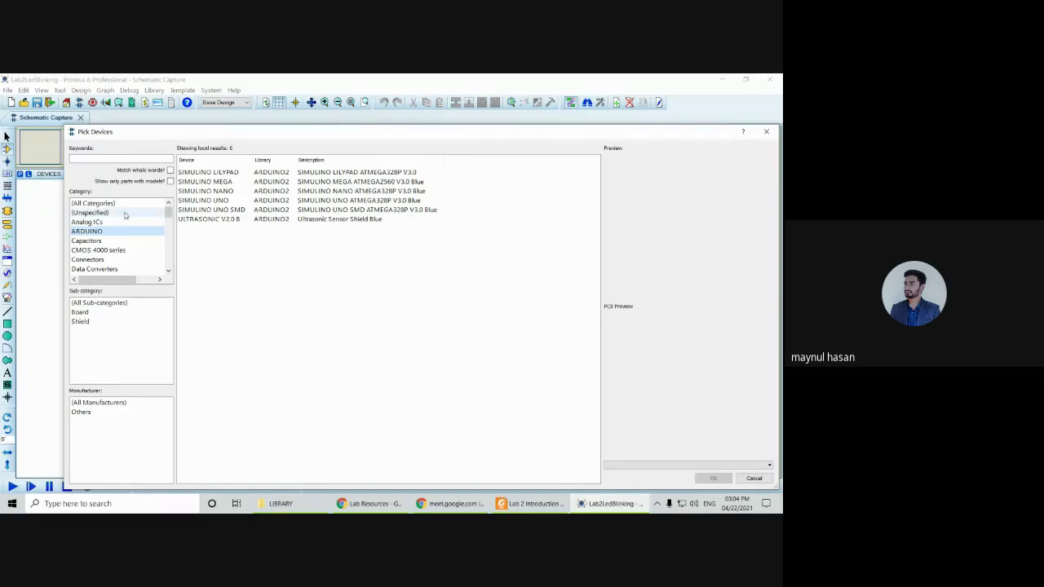
click(88, 158)
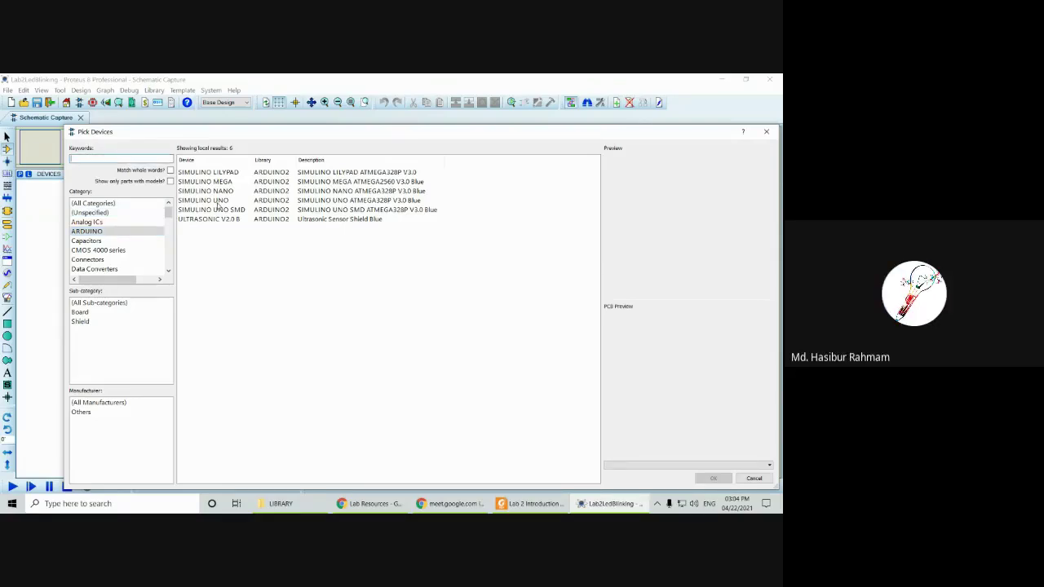
click(218, 202)
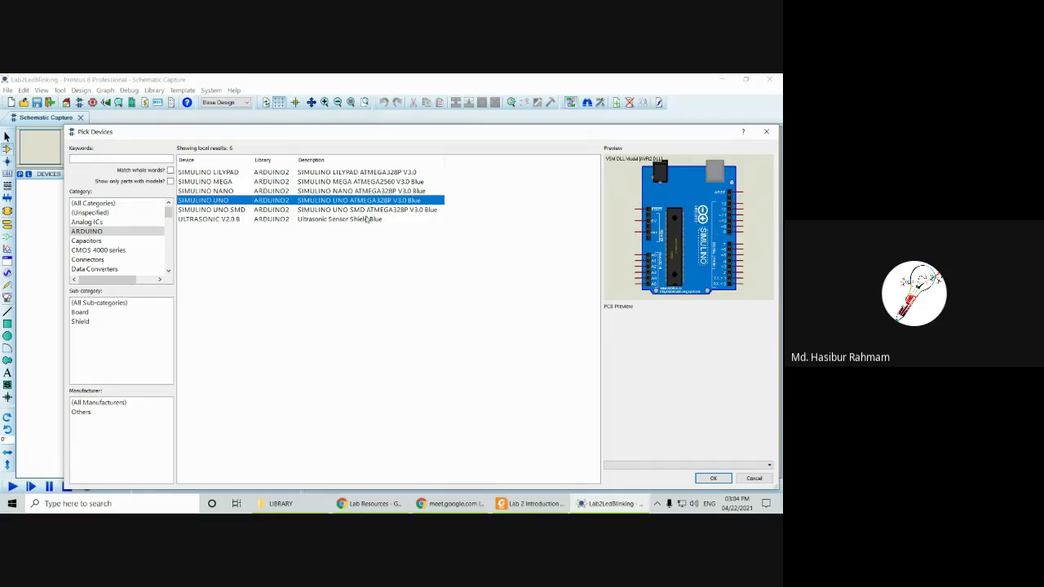
key(Tab)
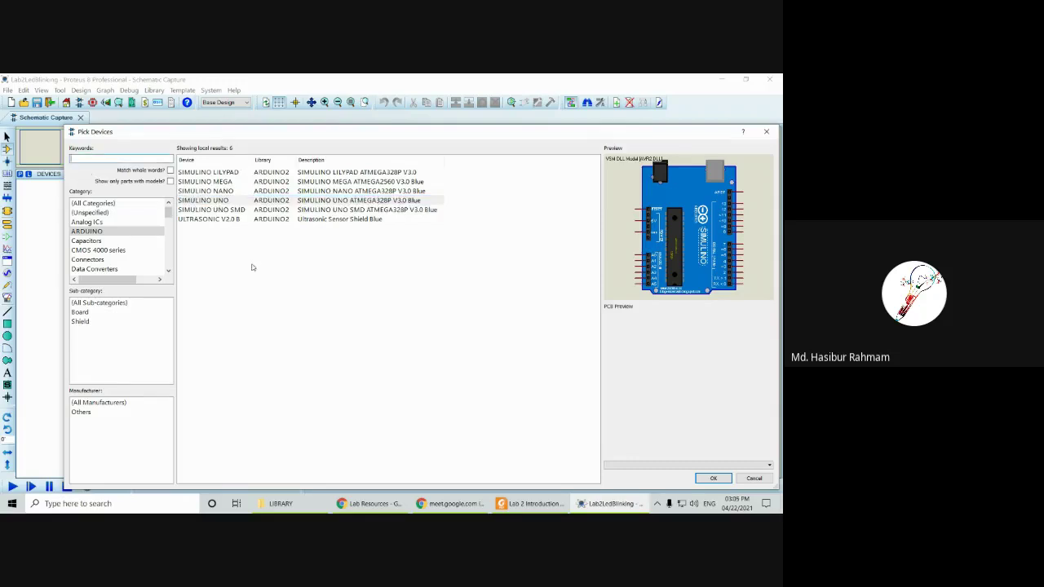
Step: Search all device categories for "Arduino" and preview ARDUINO UNO R3
click(117, 205)
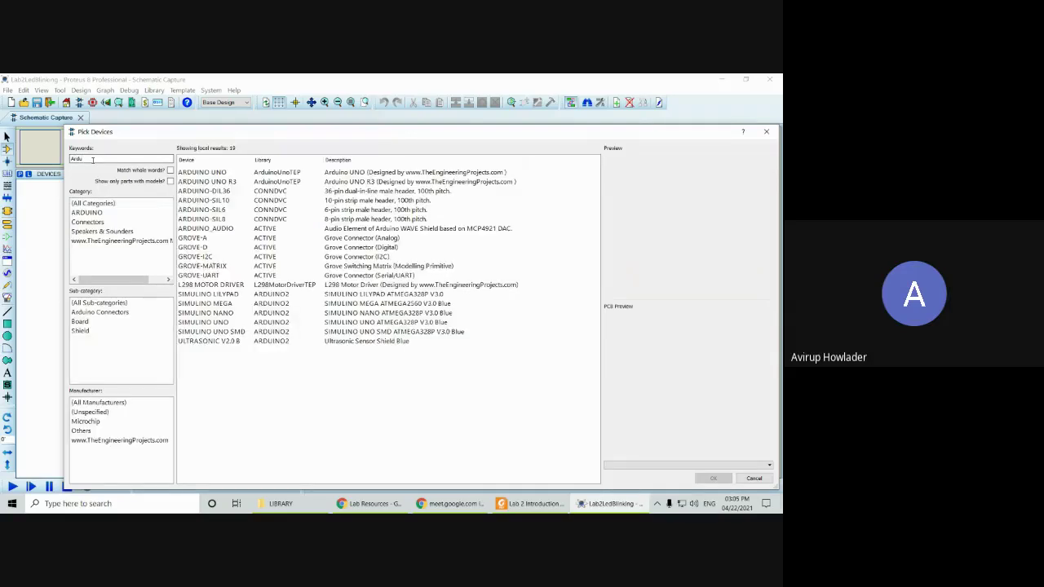
text(no)
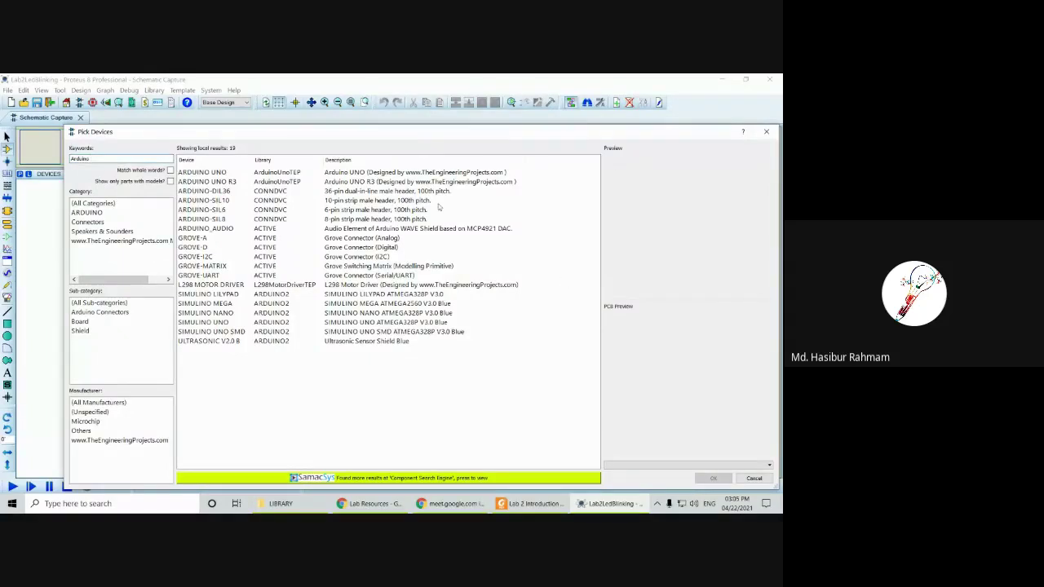
click(395, 175)
click(395, 181)
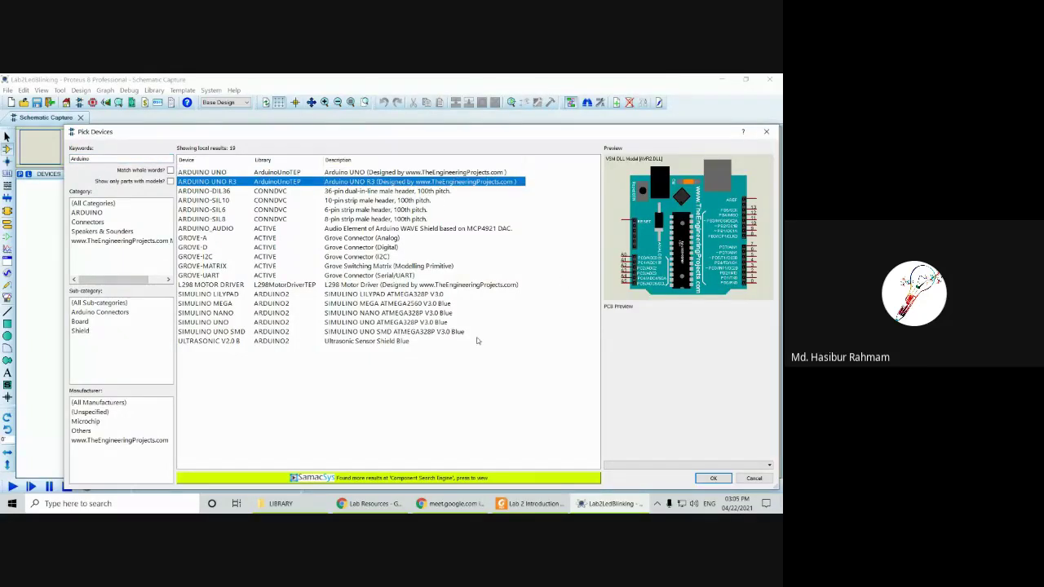
Step: Compare the previews and library details of SIMULINO UNO, ARDUINO UNO and ARDUINO UNO R3
mouse_move(478, 341)
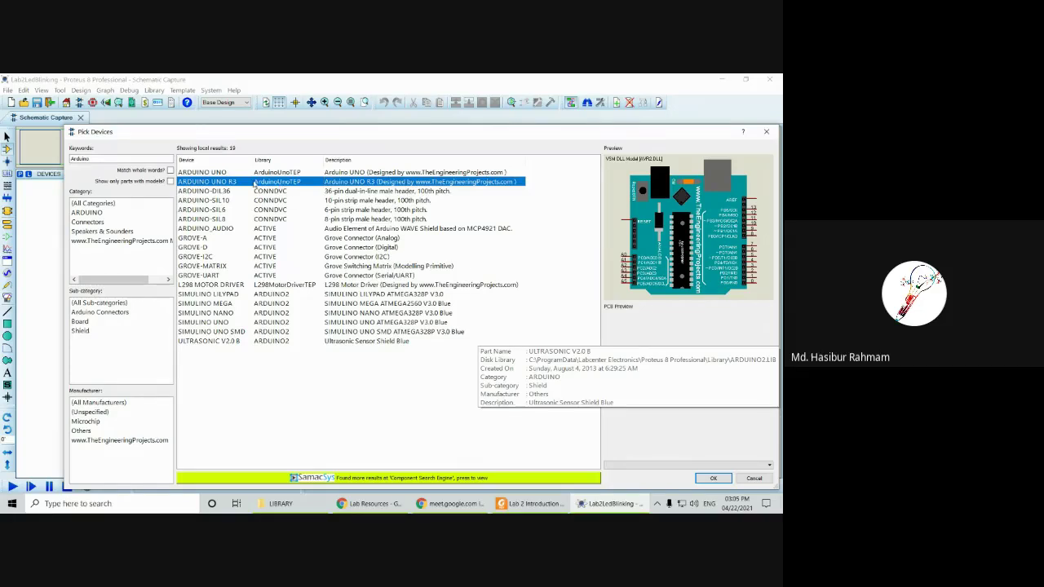
mouse_move(254, 182)
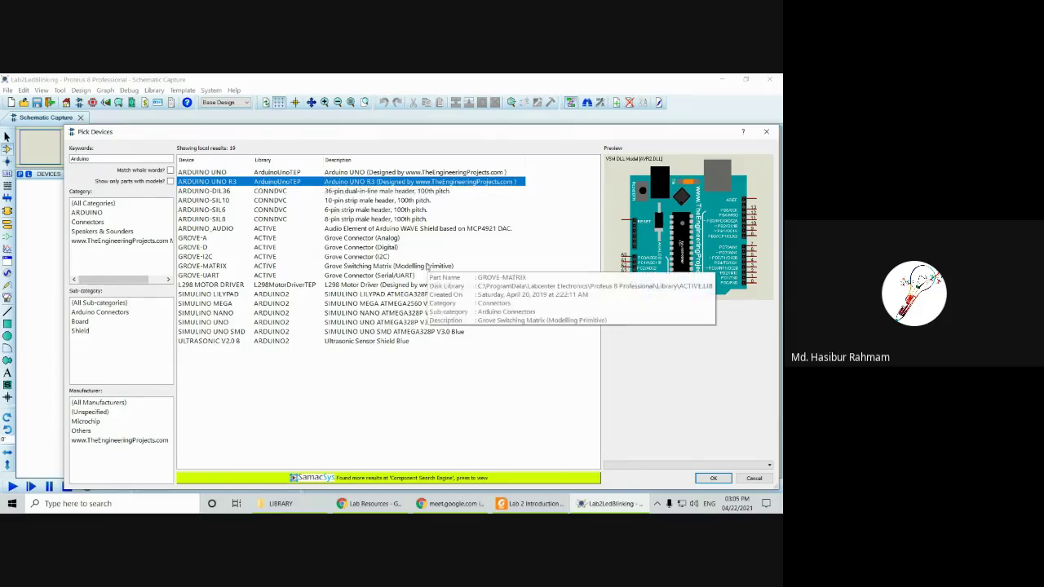
mouse_move(210, 332)
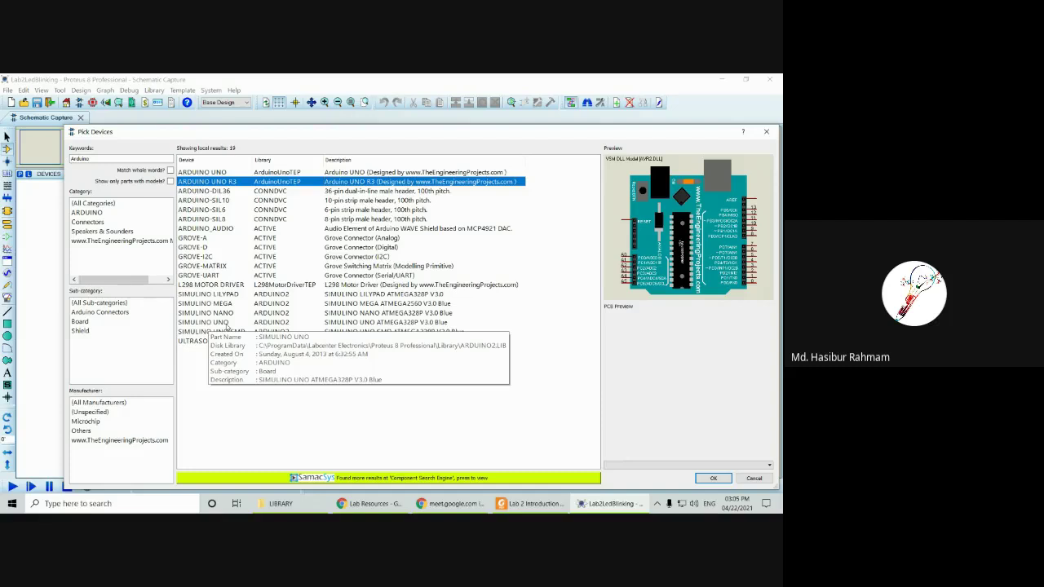
click(229, 327)
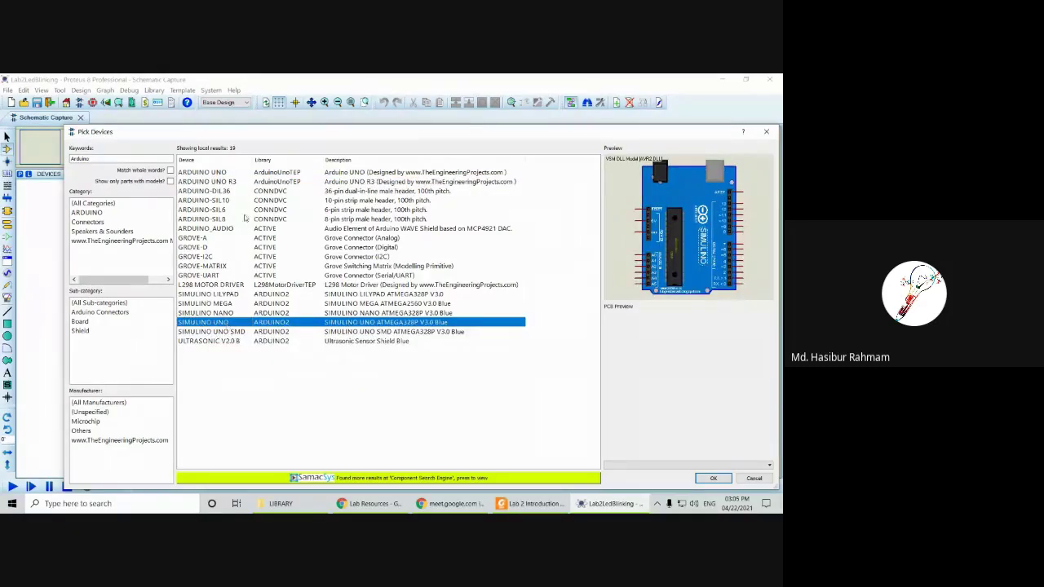
click(233, 182)
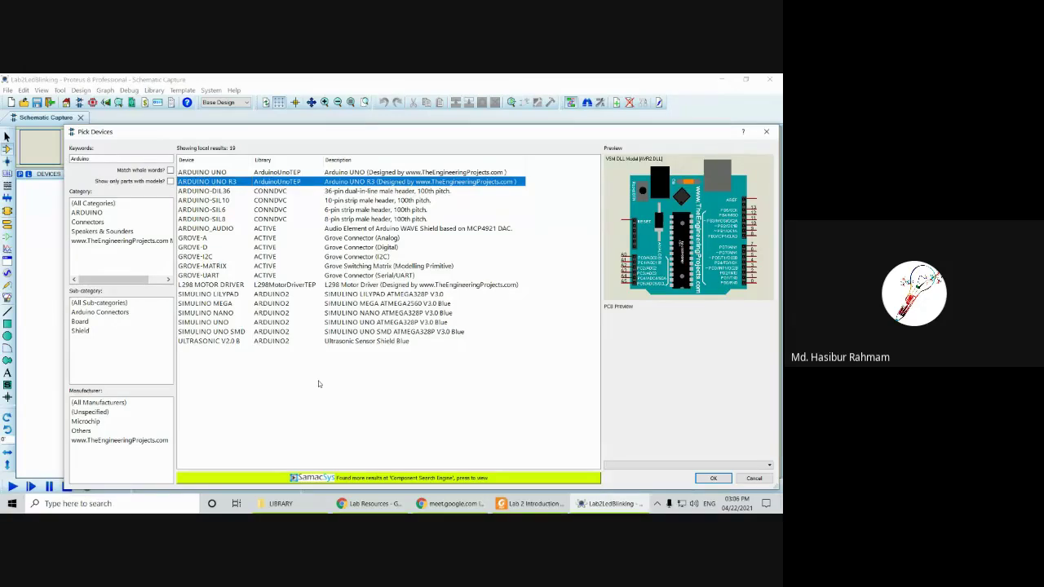
click(216, 331)
click(211, 323)
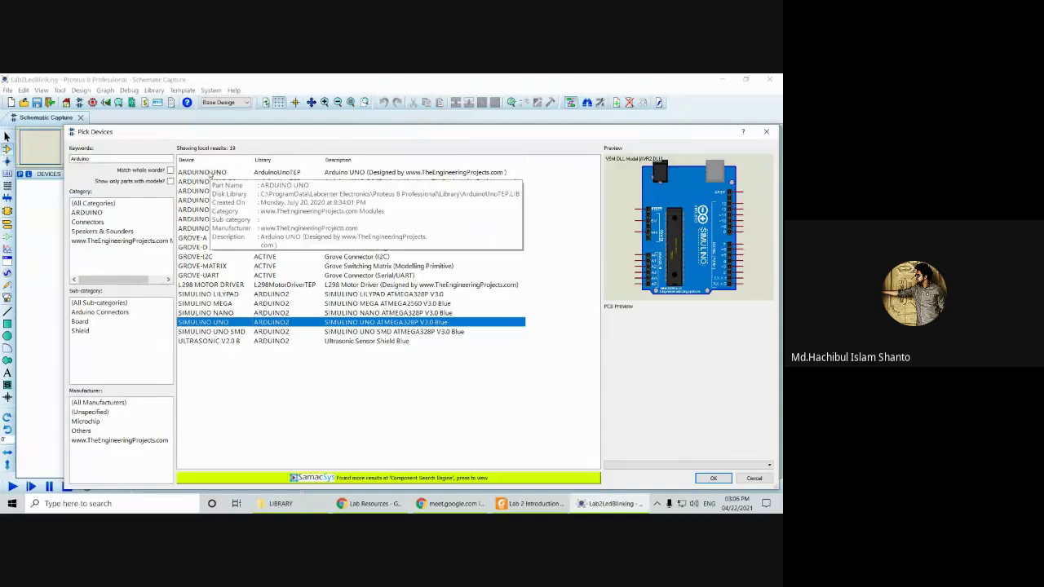
click(212, 173)
click(235, 182)
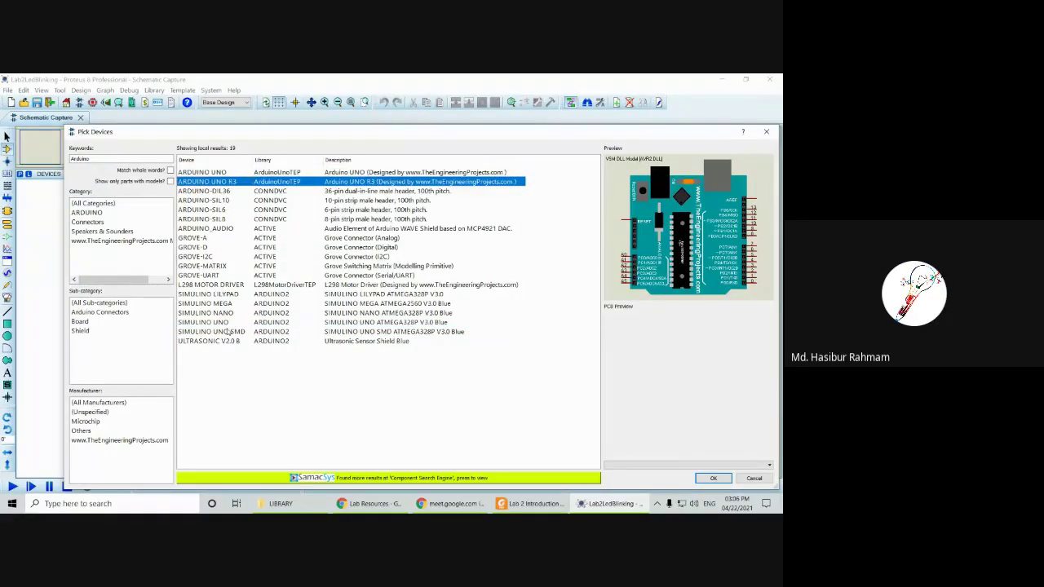
click(227, 324)
click(228, 174)
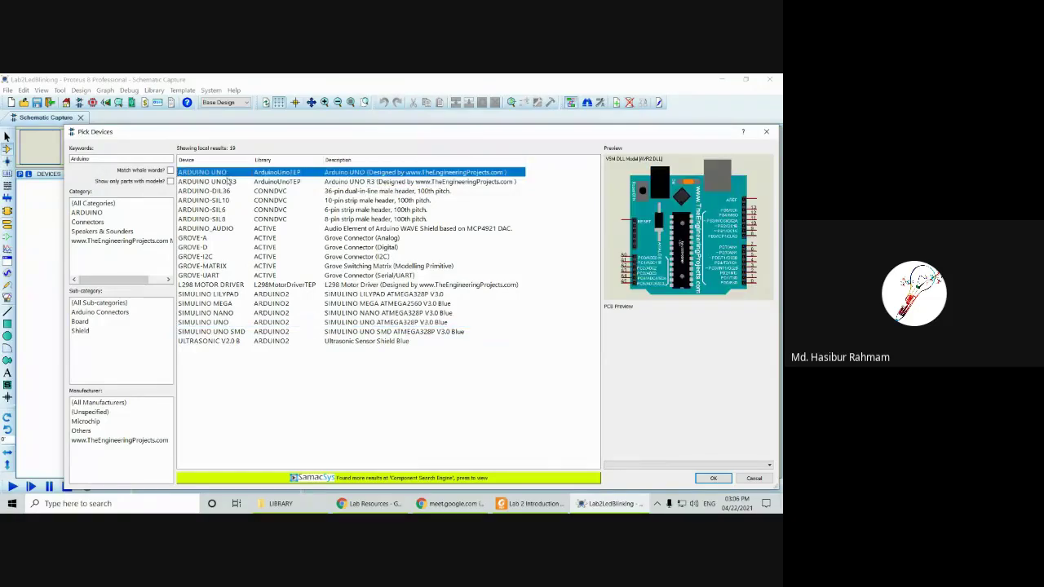
Step: Pick ARDUINO UNO R3 and place one board in the left half of the schematic sheet
click(230, 182)
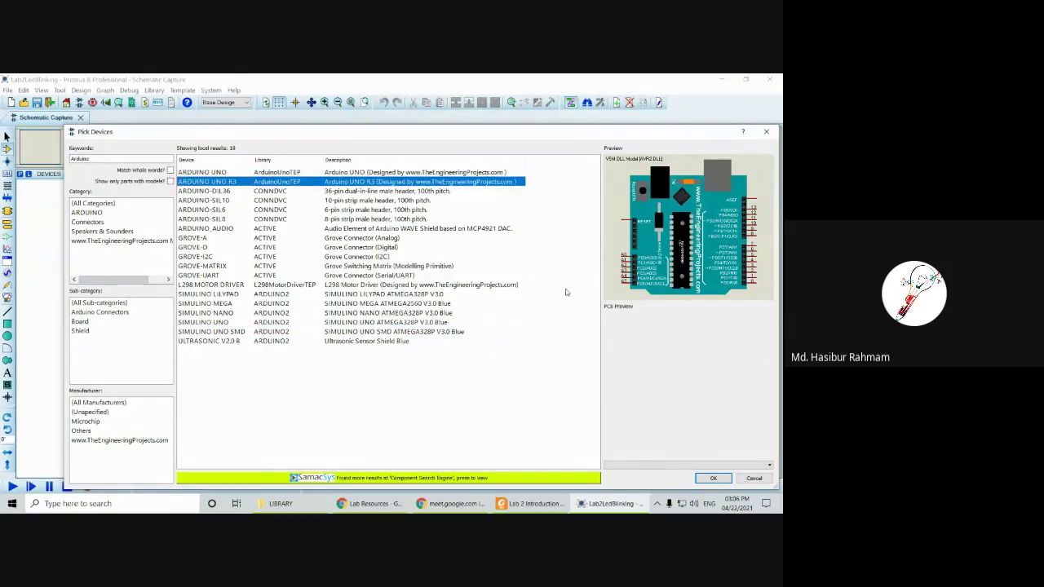
click(713, 478)
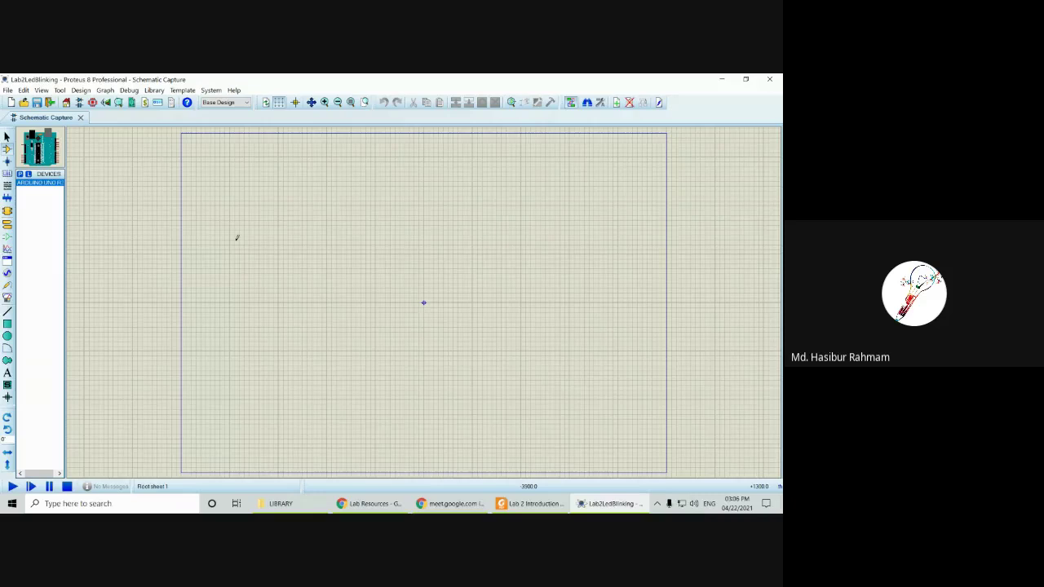
click(291, 214)
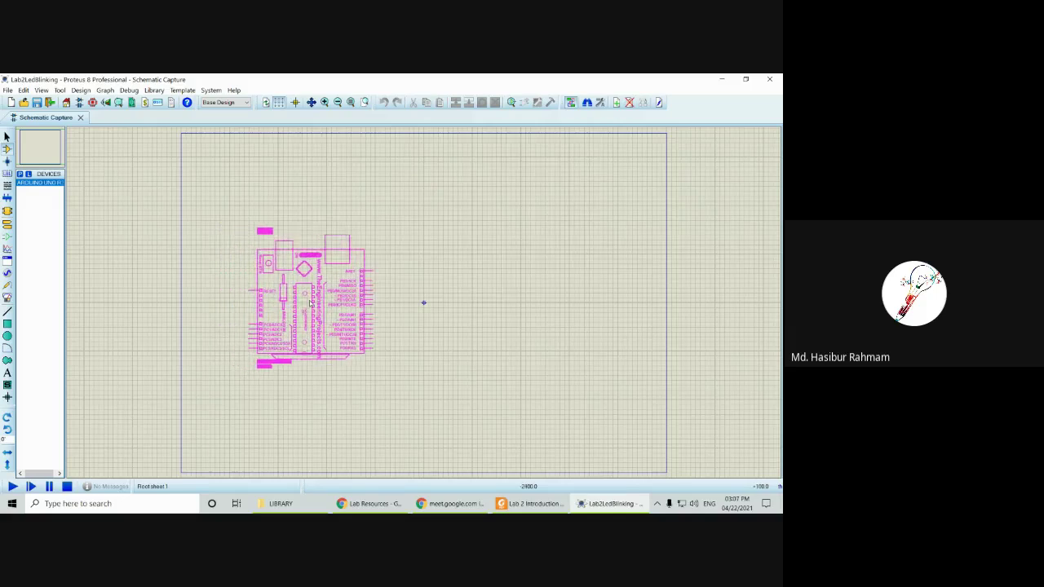
click(310, 306)
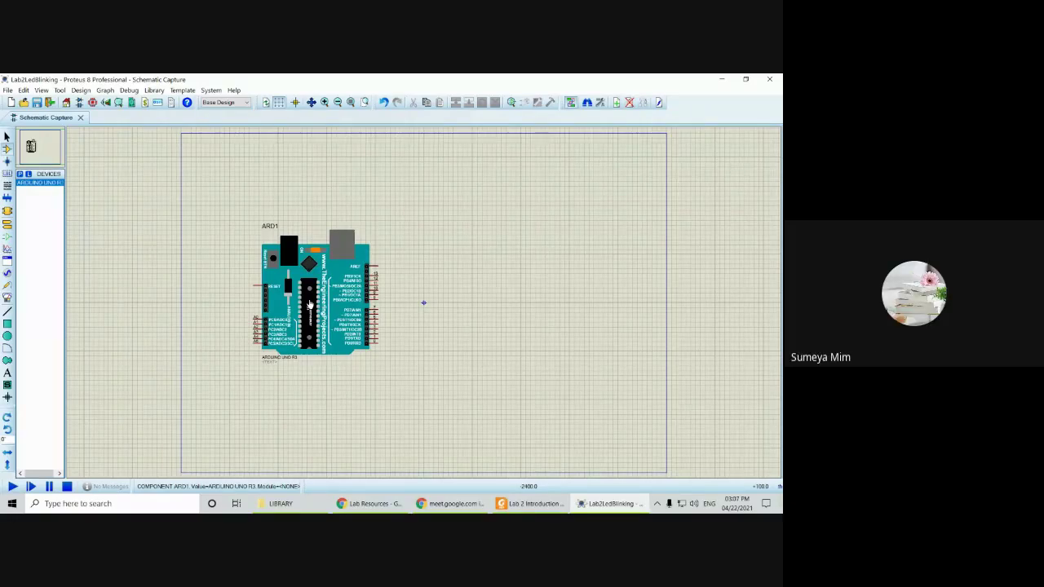
Step: Undo the board placement and place the ARDUINO UNO R3 again in the left half of the schematic sheet
key(ctrl+z)
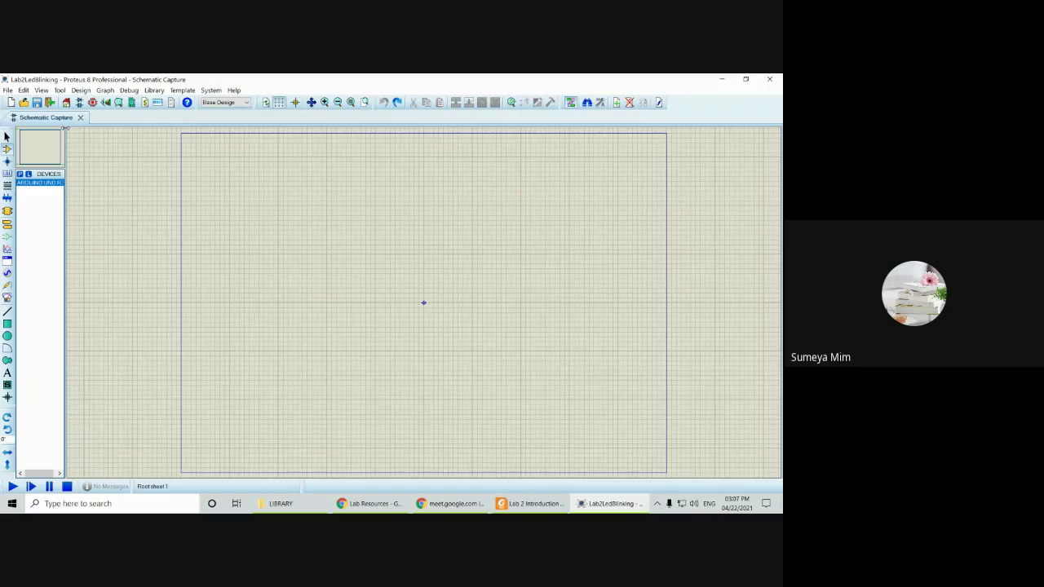
click(29, 185)
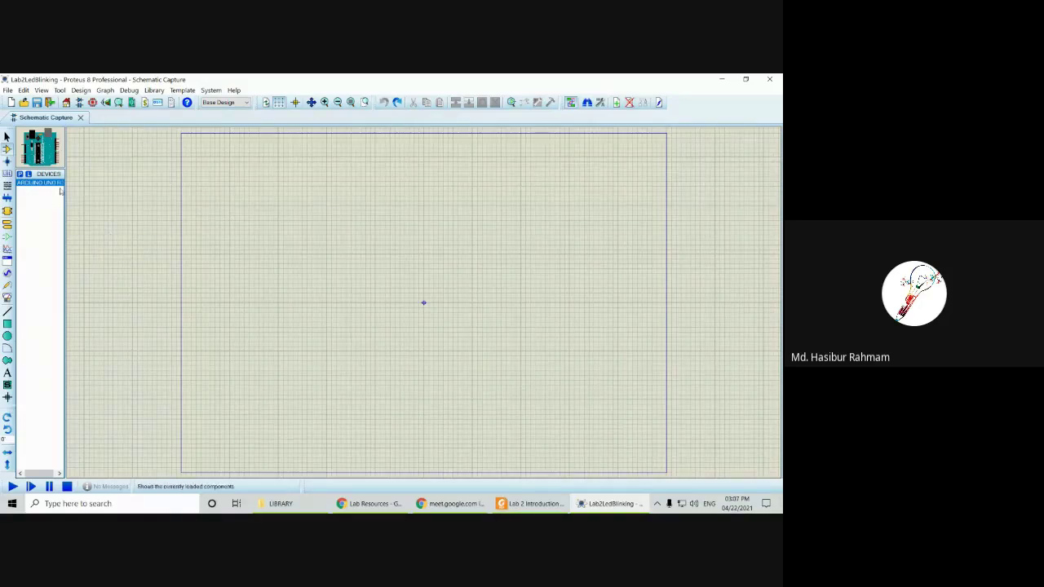
click(318, 225)
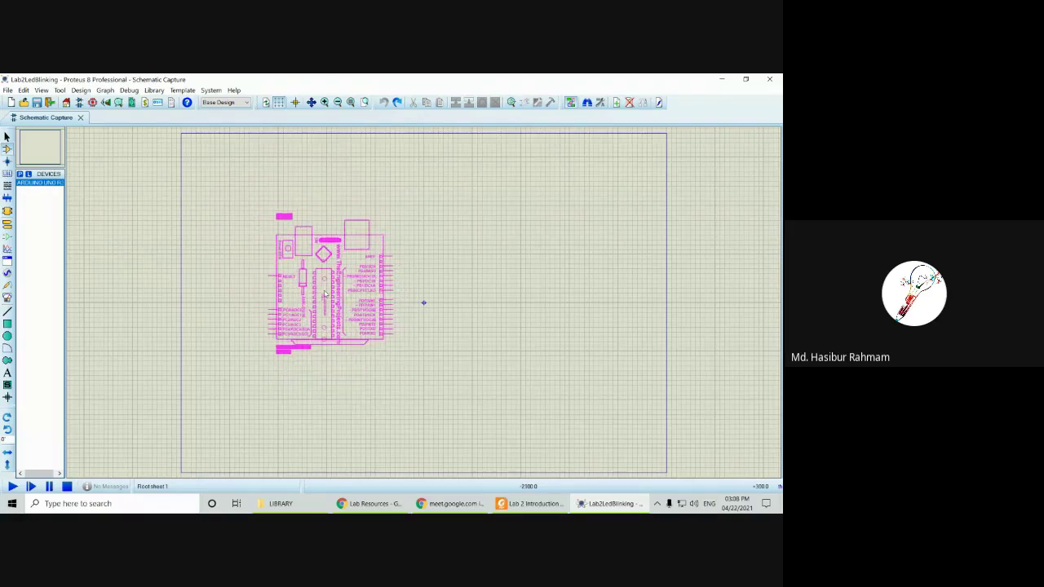
click(324, 295)
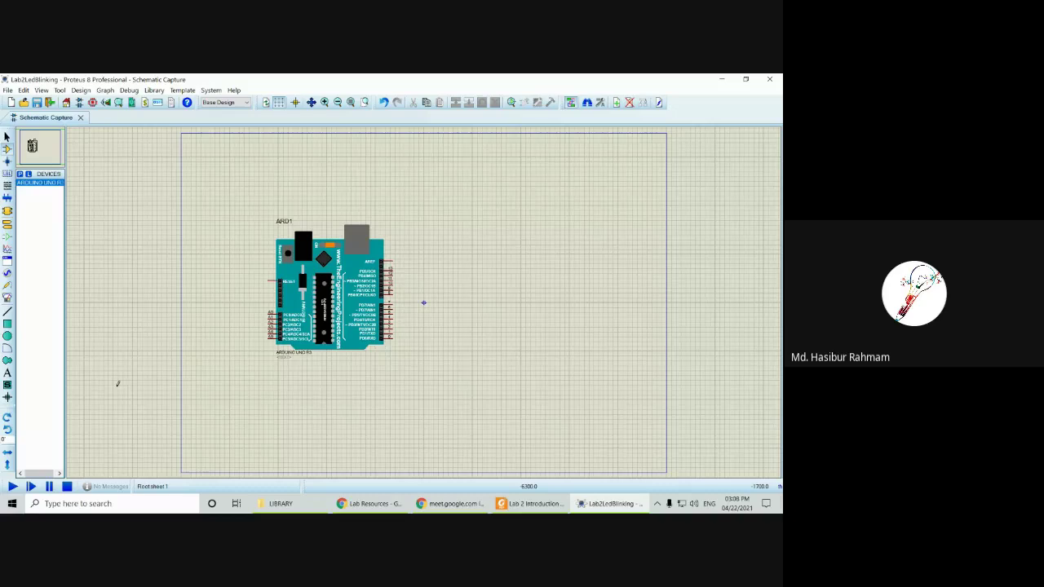
scroll(240, 303, up, 2)
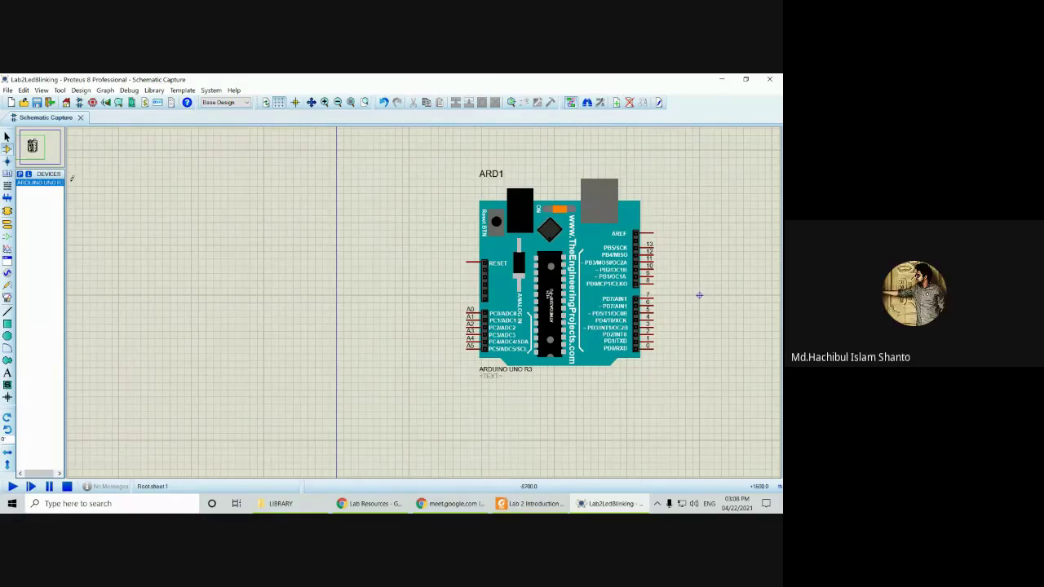
click(38, 155)
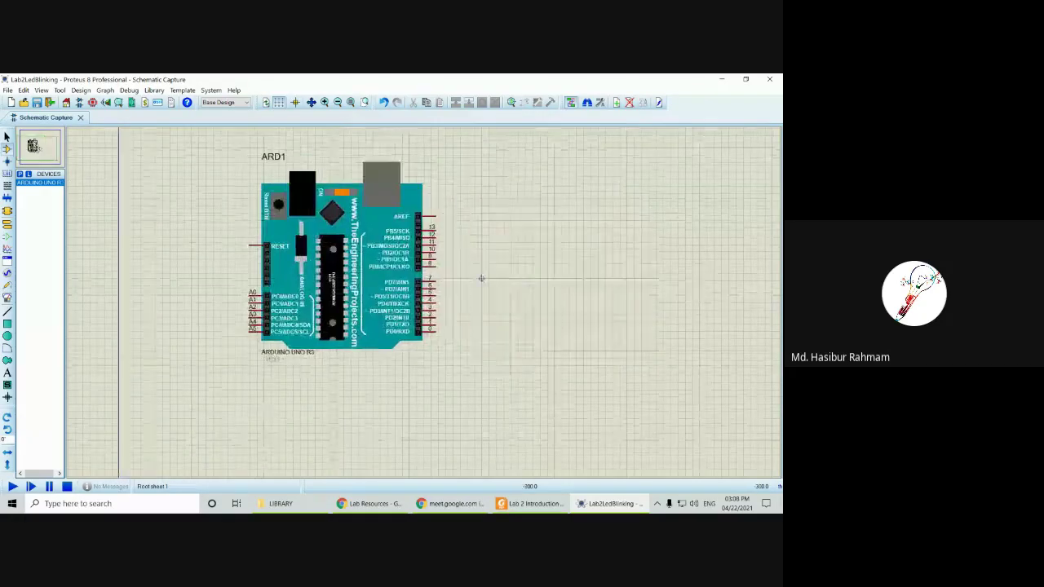
drag(481, 279, 475, 315)
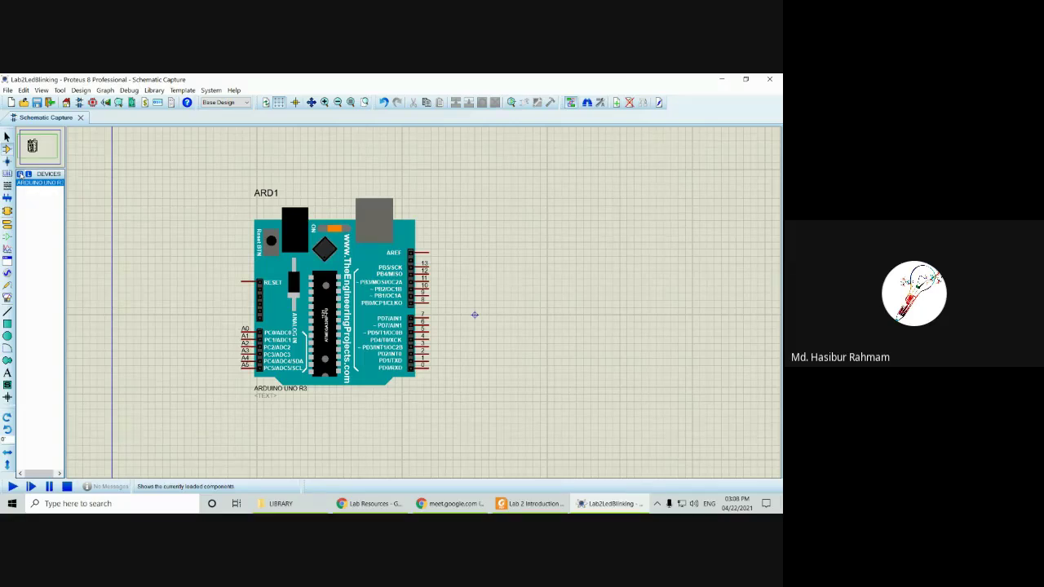
Step: Check the Google Meet call in Chrome and return to the Lab2LedBlinking schematic in Proteus
click(36, 183)
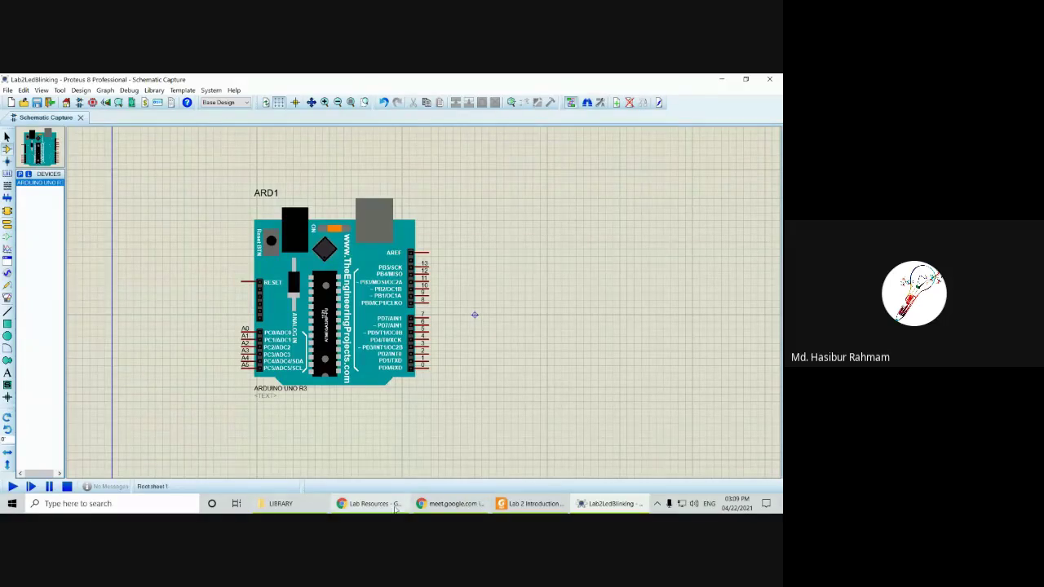
click(369, 504)
click(298, 82)
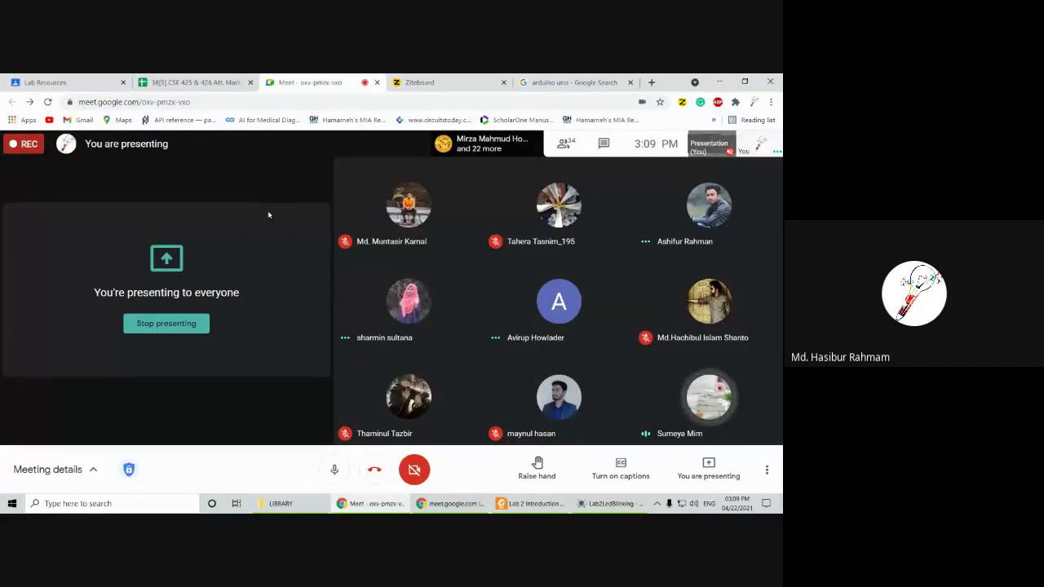
click(611, 503)
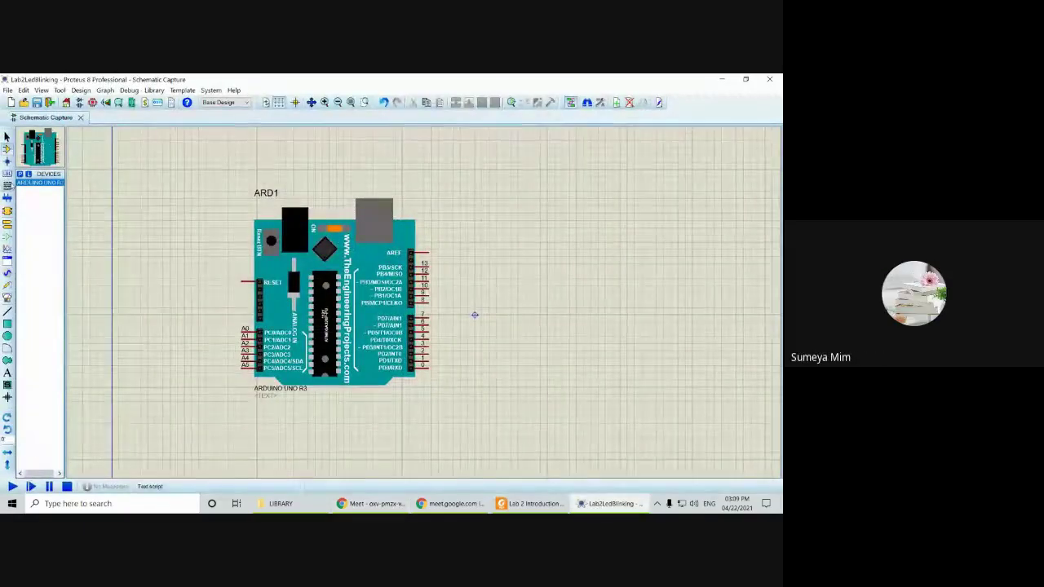
Step: Preview SIMULINO UNO in the device picker's ARDUINO category and close the picker without adding it
click(7, 137)
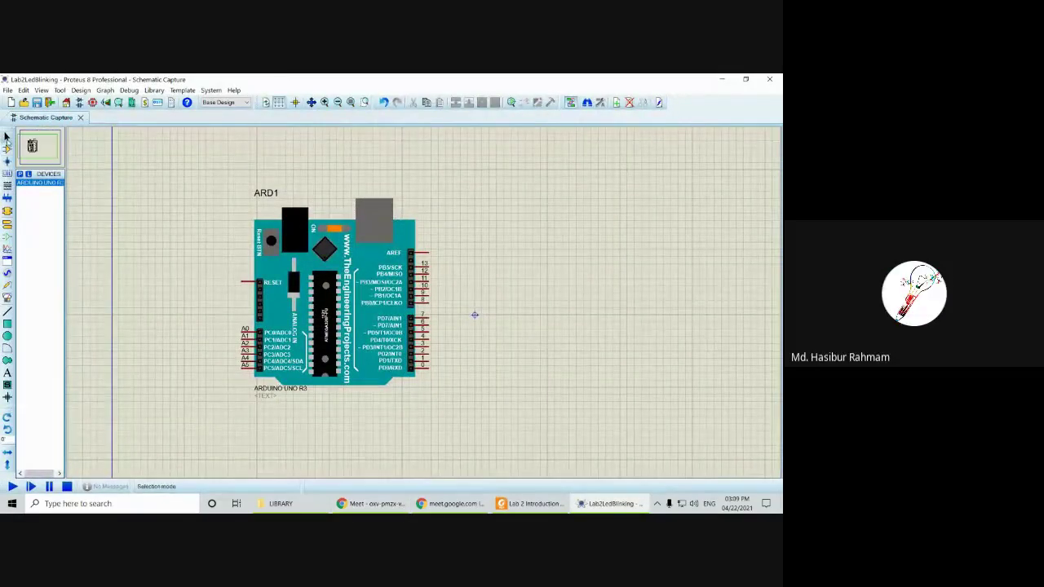
click(22, 174)
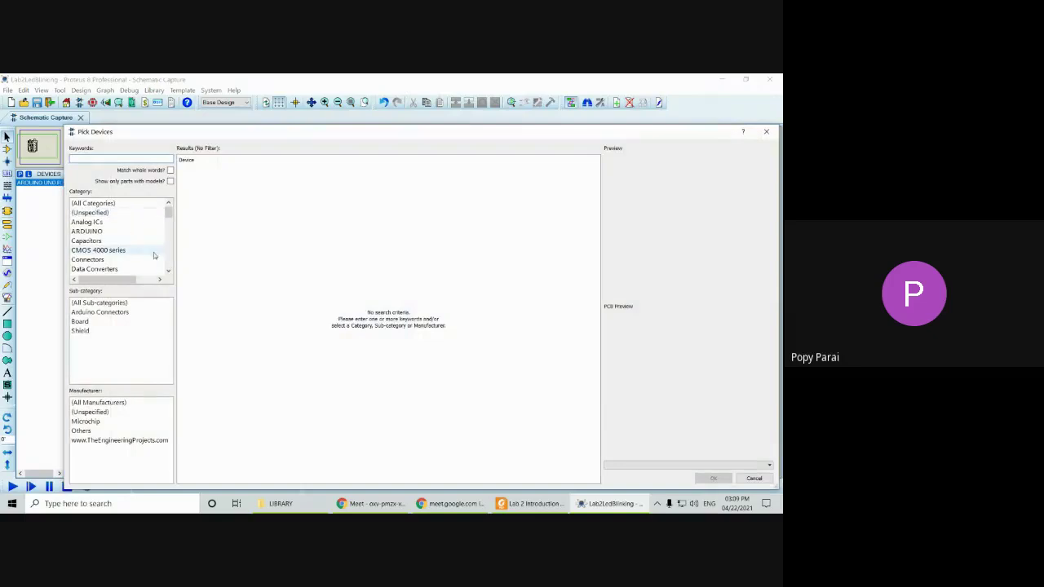
click(87, 230)
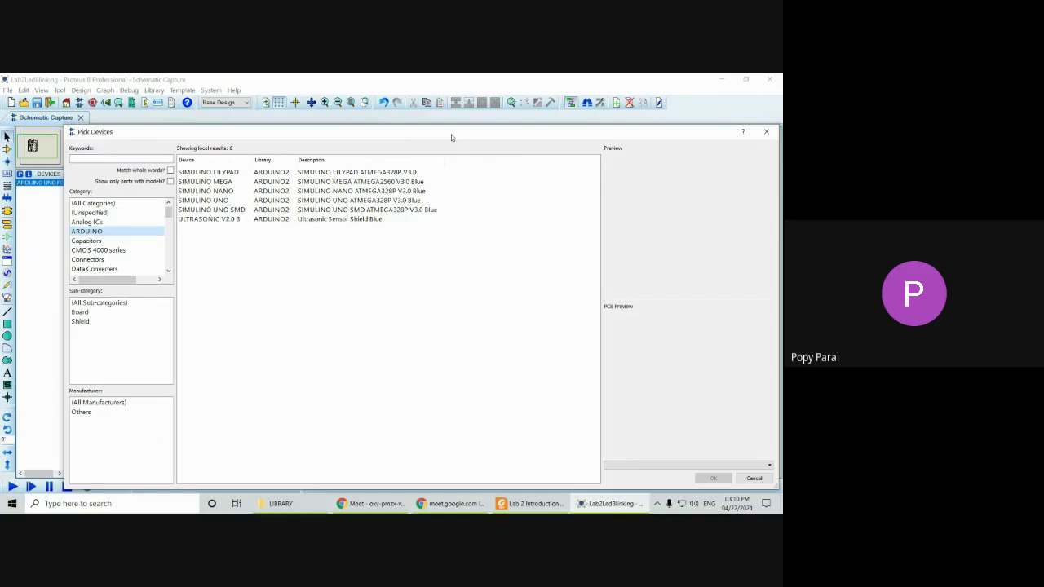
click(222, 201)
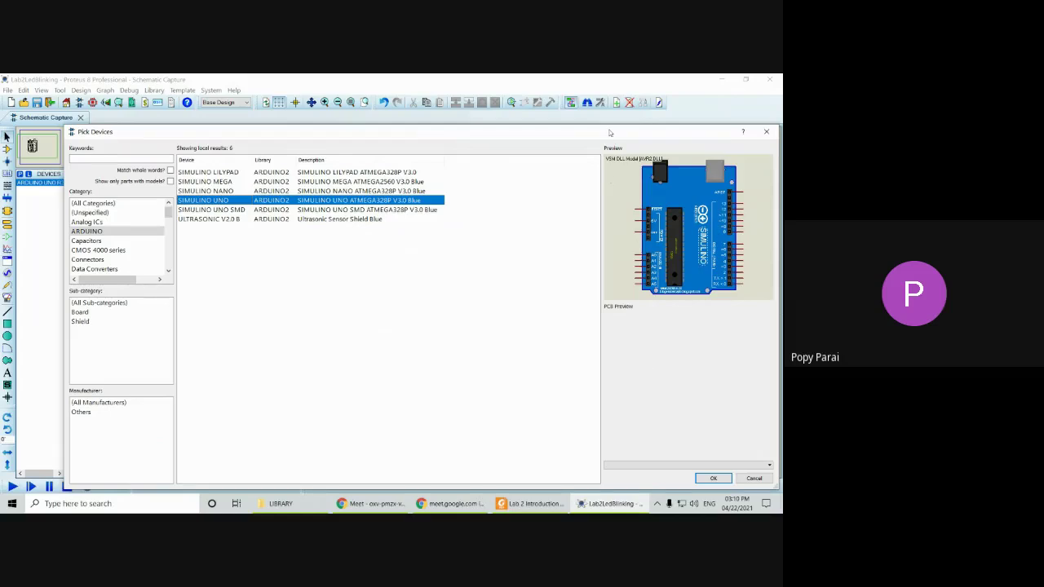
drag(603, 138, 578, 127)
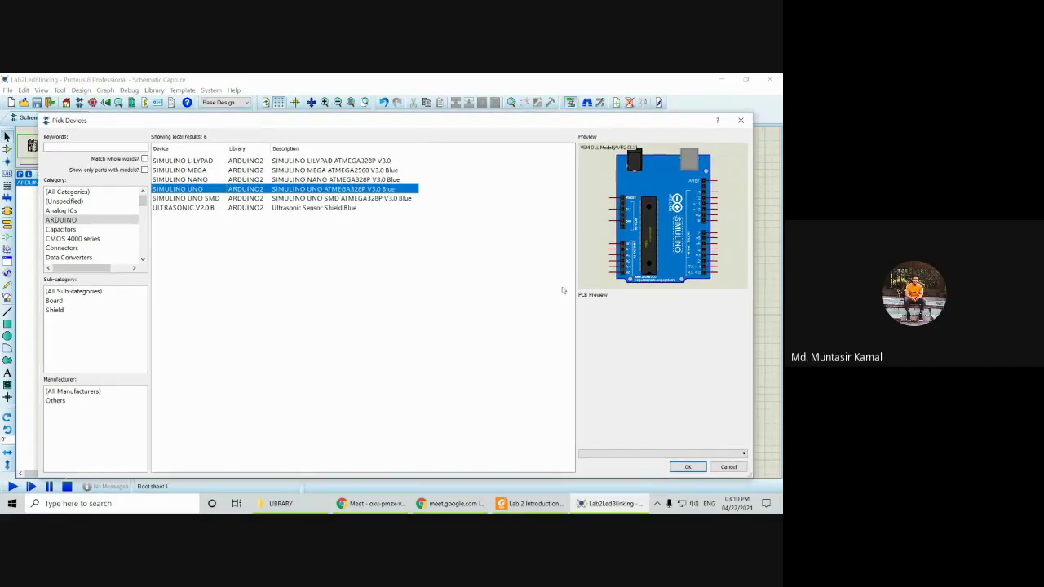
click(740, 123)
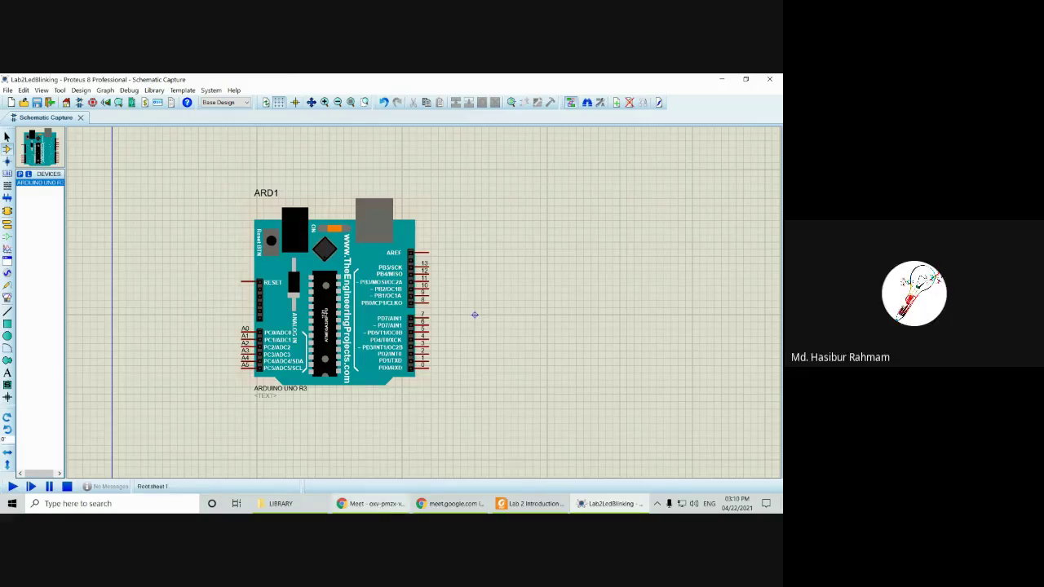
mouse_move(371, 503)
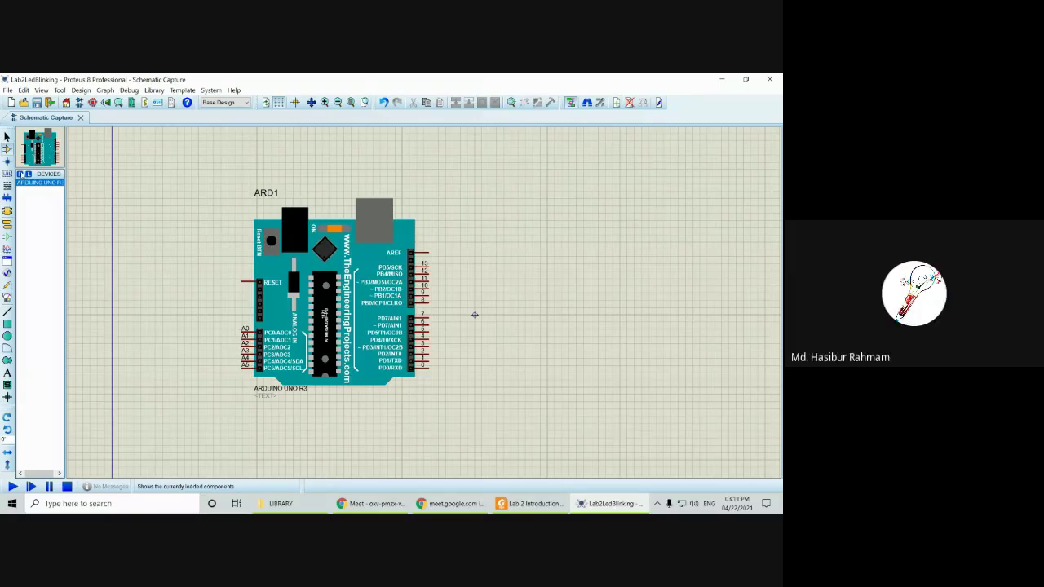
Step: Search the device library for "LED", preview LED-BLUE and LED-RED, and close the picker without adding a part
click(20, 175)
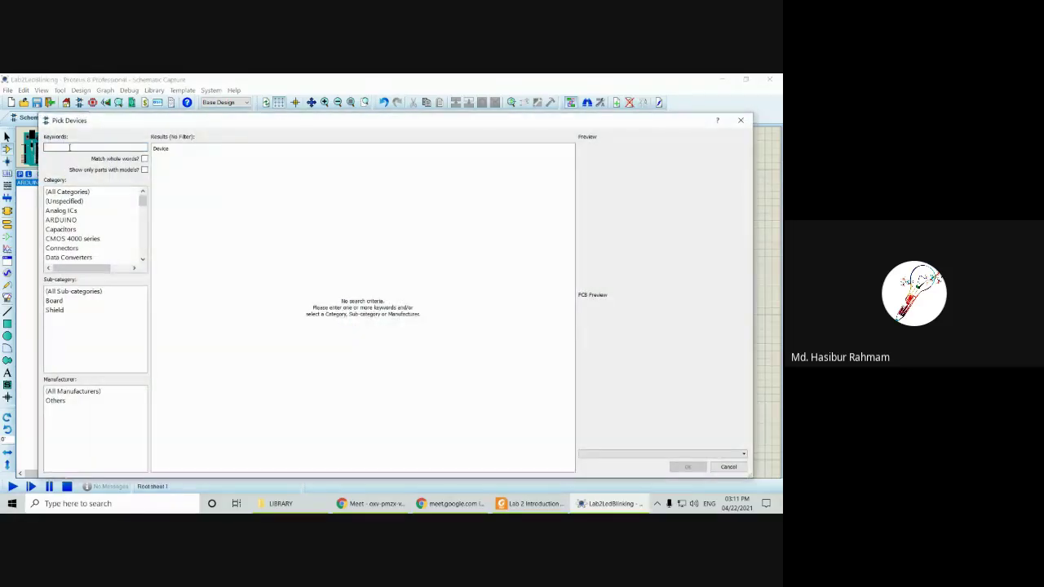
text(LED)
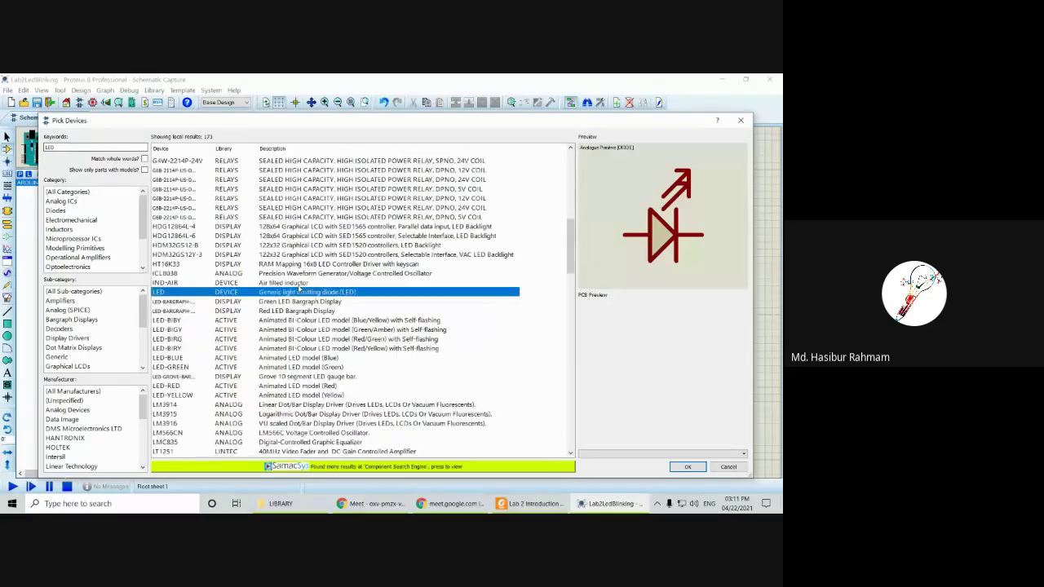
scroll(295, 341, down, 1)
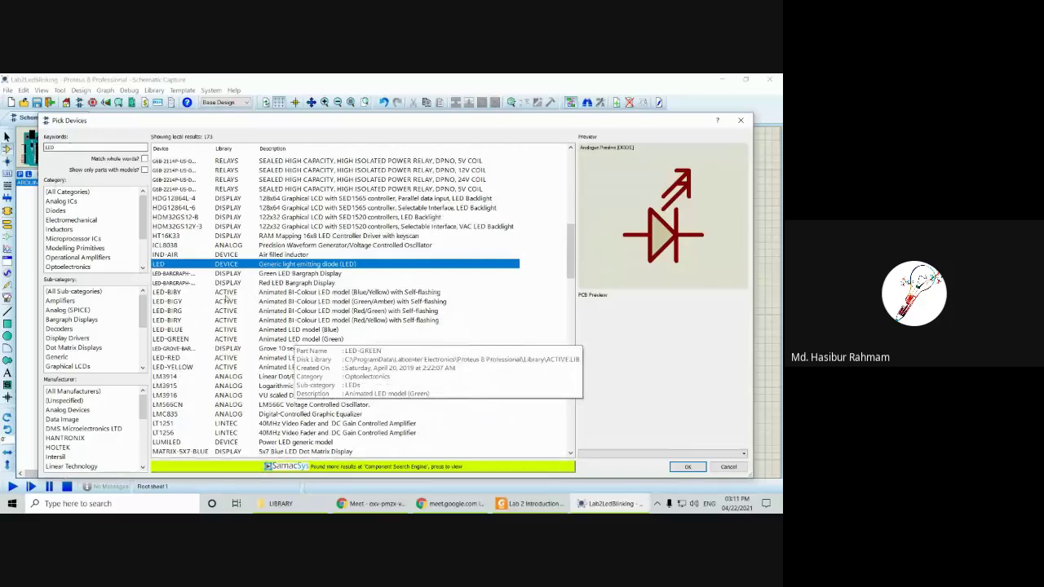
click(188, 330)
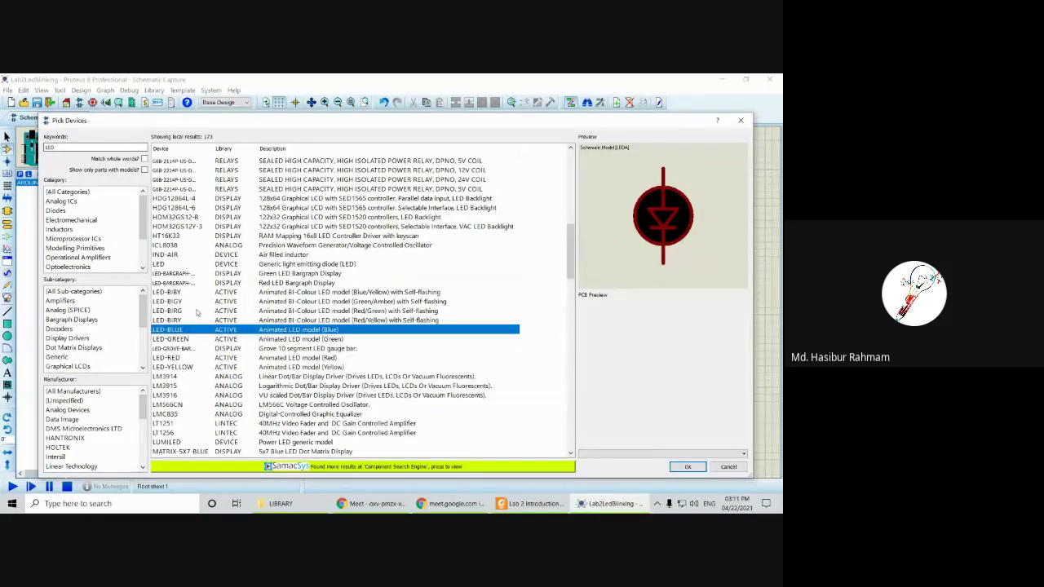
click(176, 359)
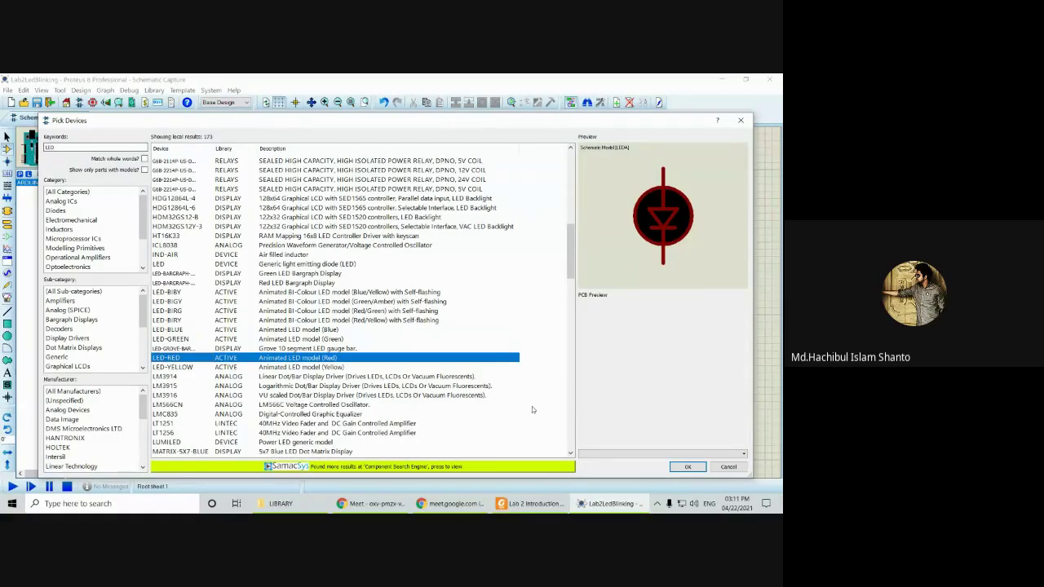
click(741, 120)
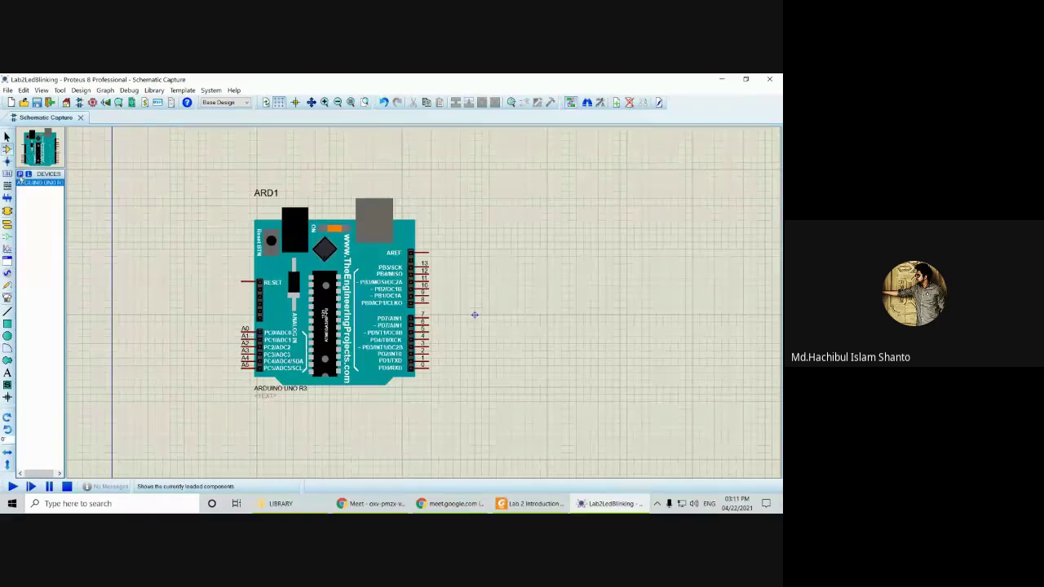
Step: Search the device library for "LED" again and add LED-RED to the project's device list
click(20, 176)
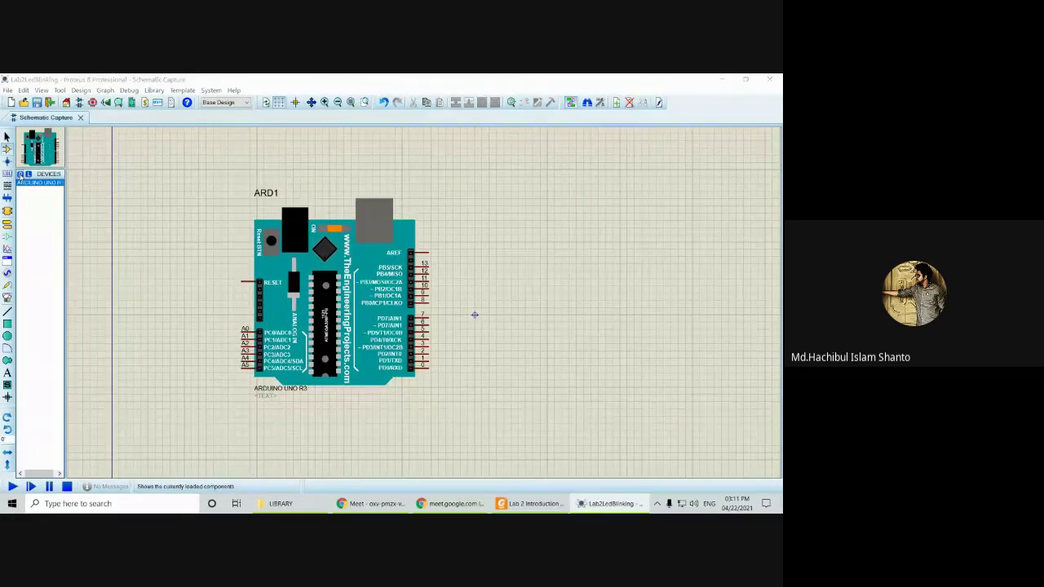
click(61, 148)
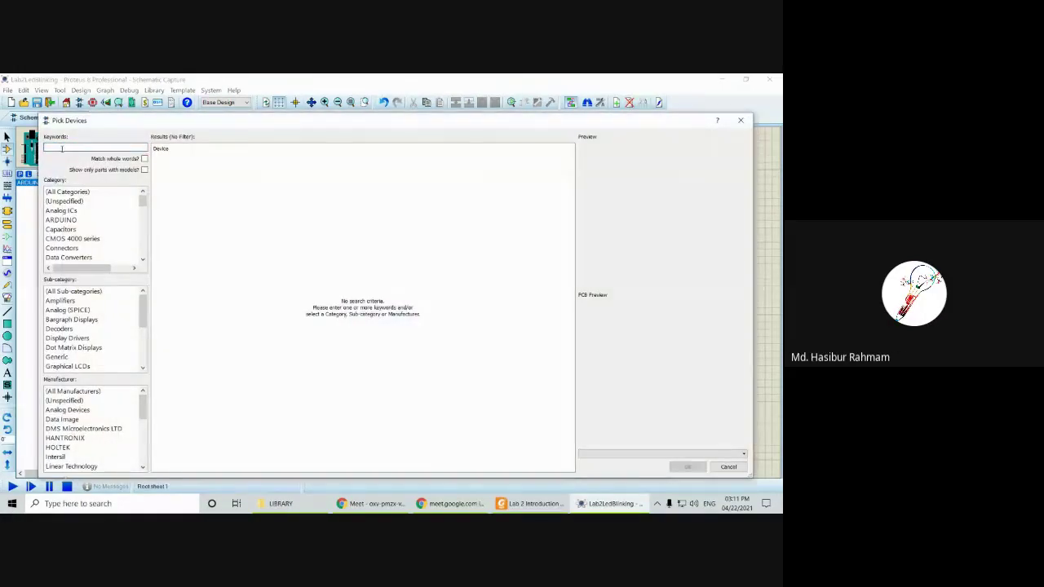
text(LED)
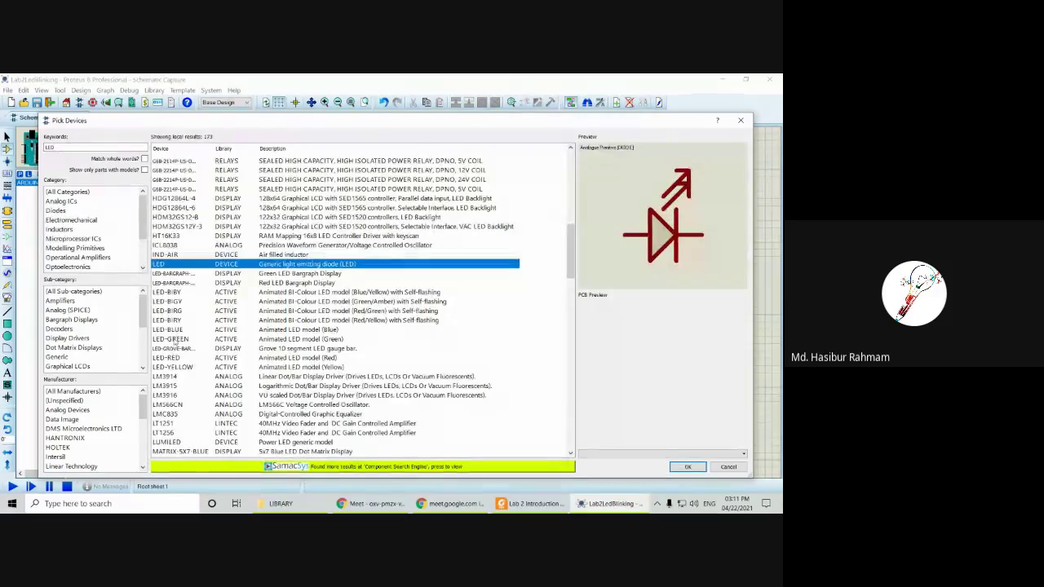
click(173, 358)
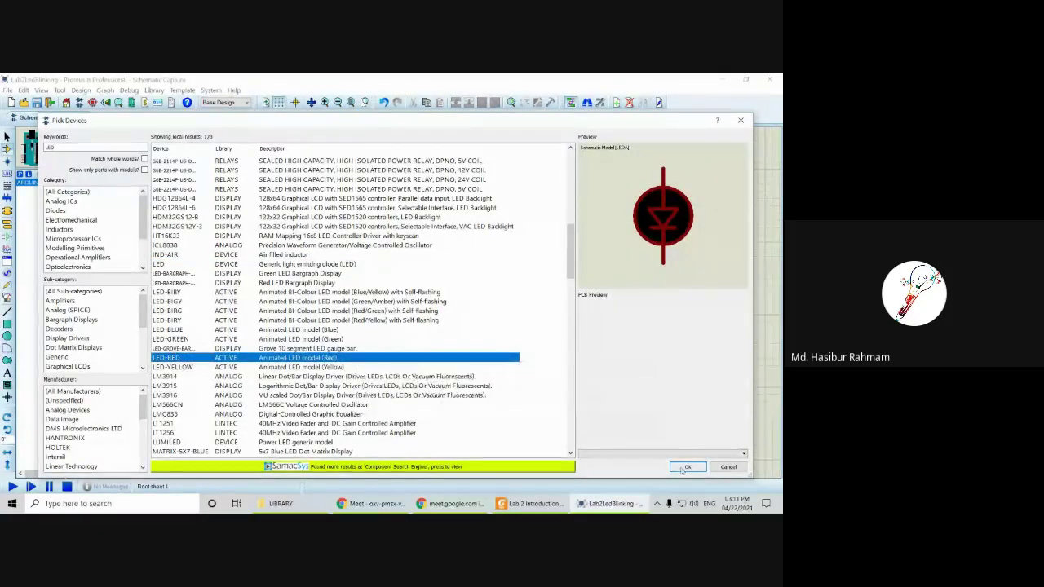
double_click(245, 359)
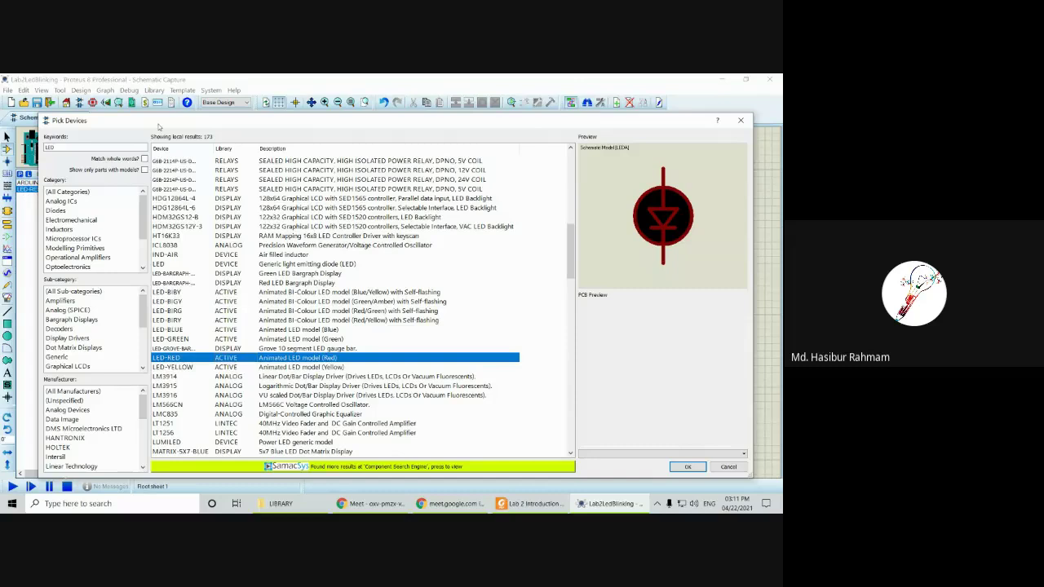
drag(159, 122, 191, 145)
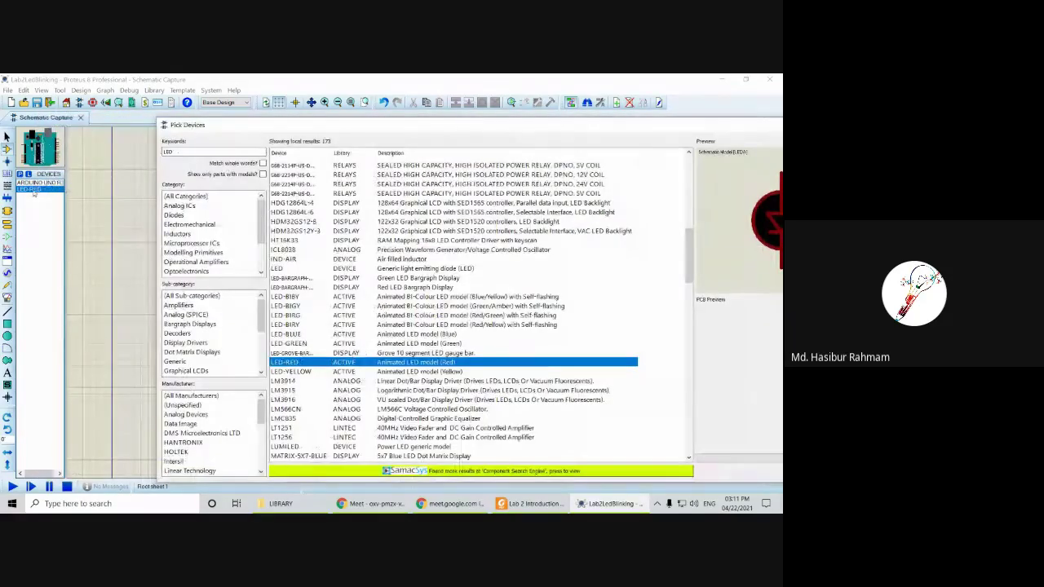
drag(448, 129, 364, 125)
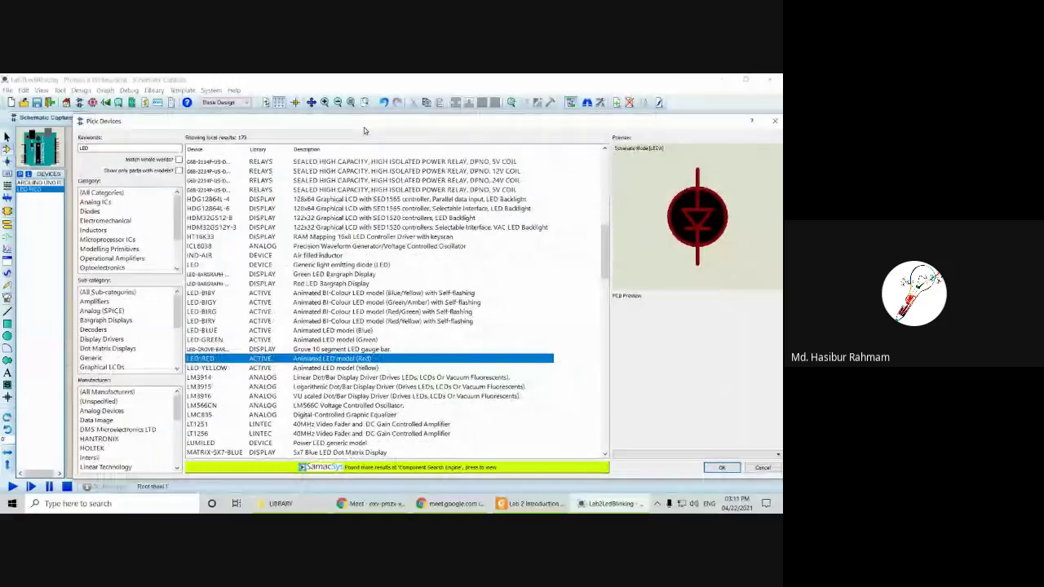
click(724, 467)
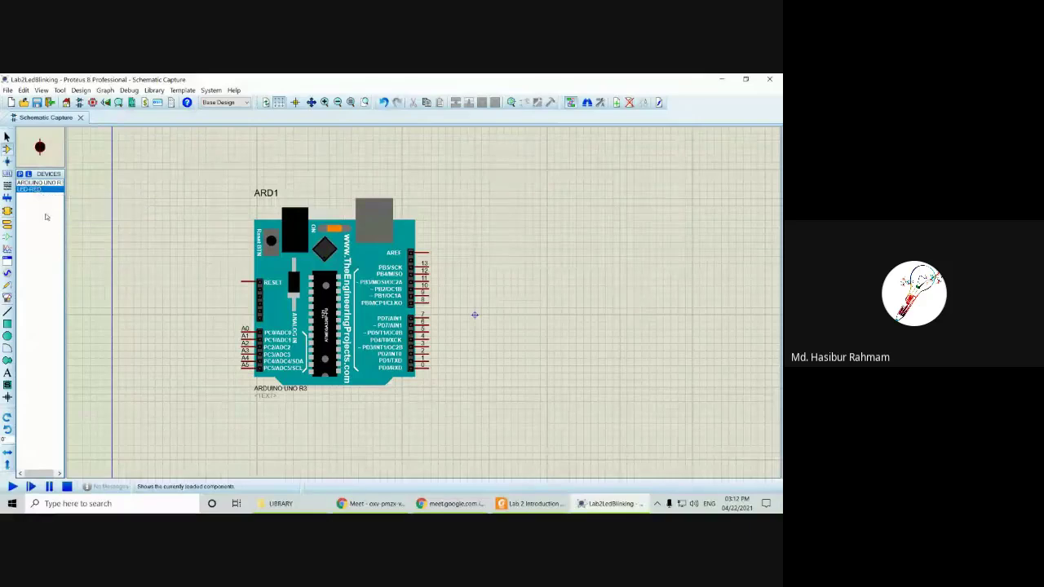
Step: Place one LED-RED on the schematic to the right of the Arduino board, level with its lower digital pins
click(39, 183)
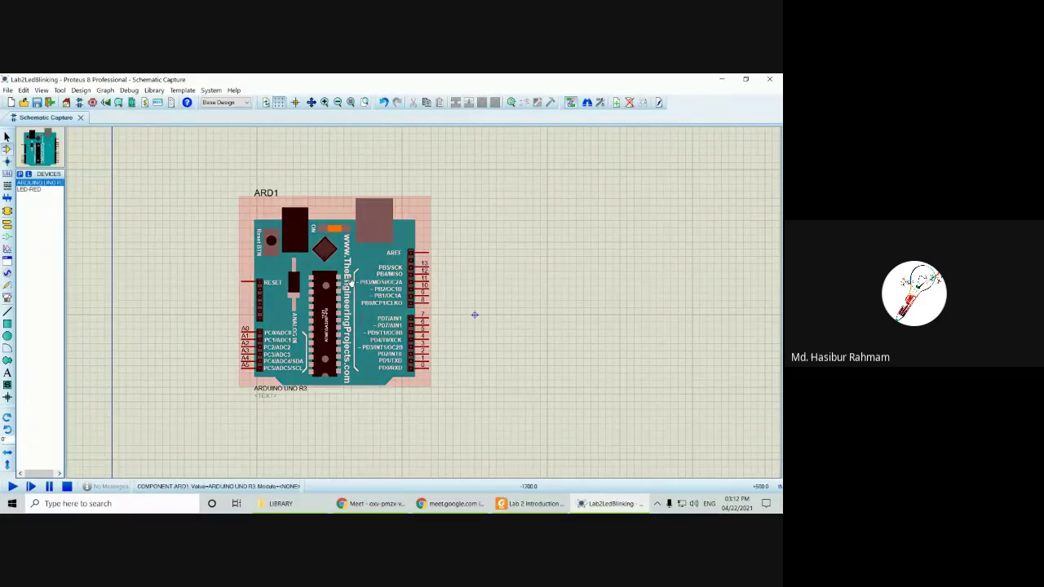
click(32, 189)
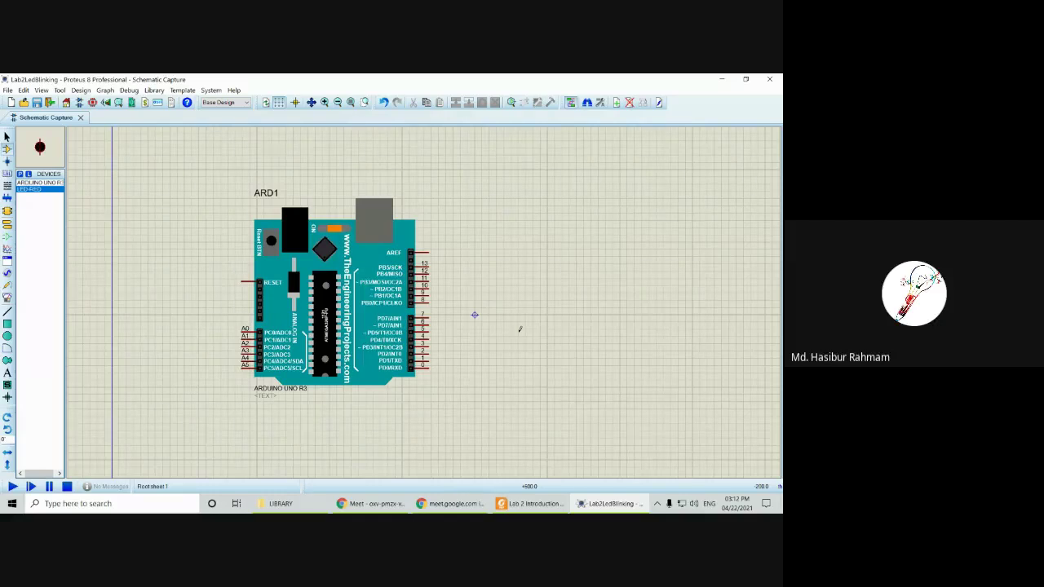
click(520, 329)
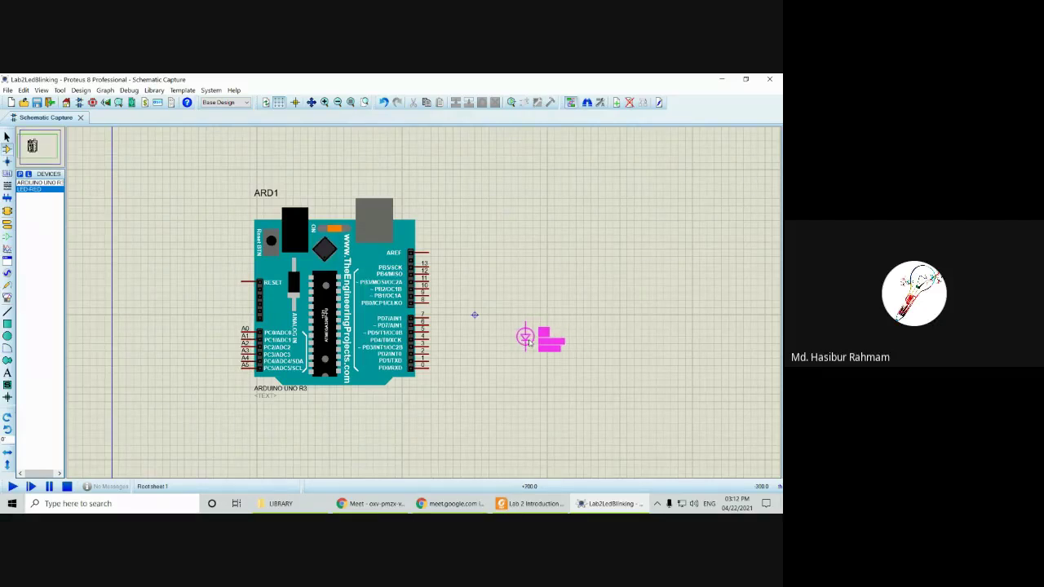
click(528, 344)
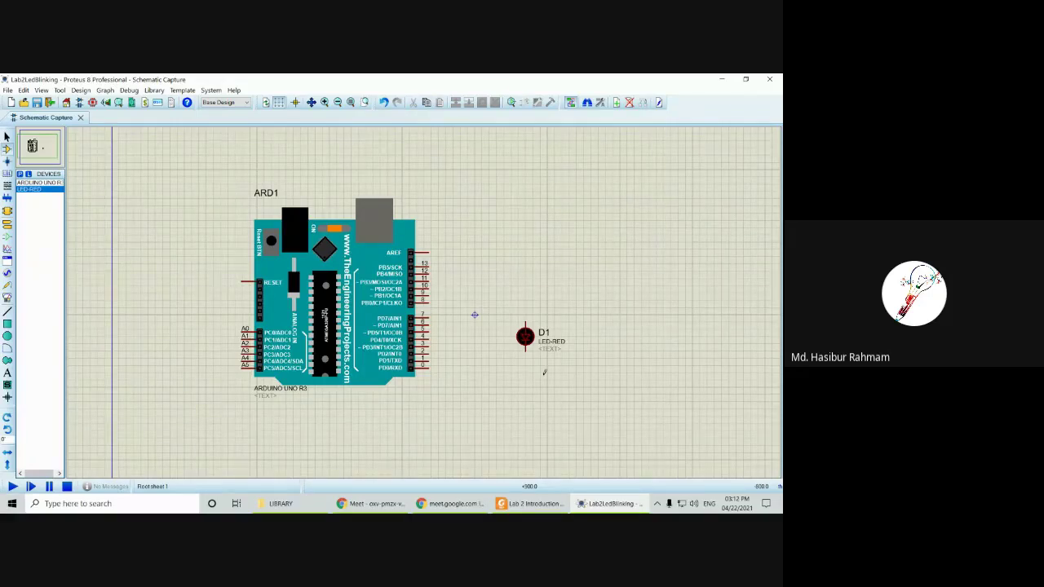
Step: Rotate the LED-RED so its leads run horizontally, with the anode facing the Arduino board
right_click(530, 337)
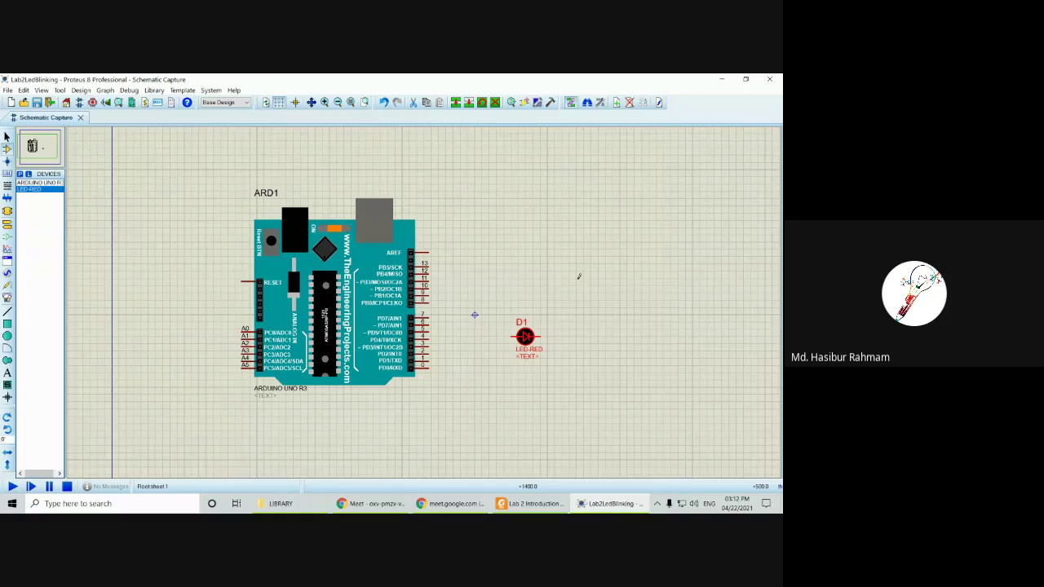
click(506, 403)
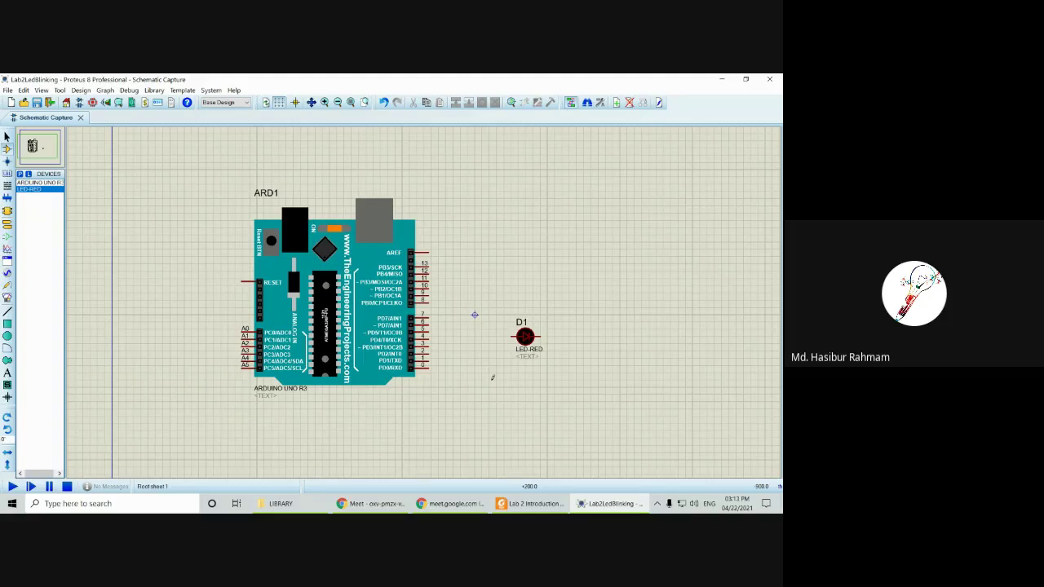
click(430, 331)
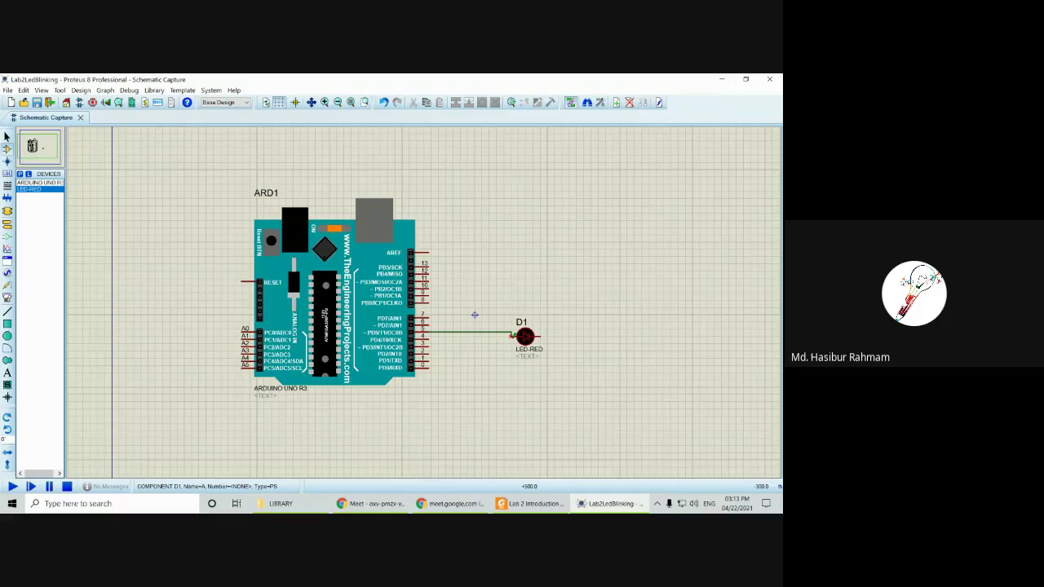
click(511, 334)
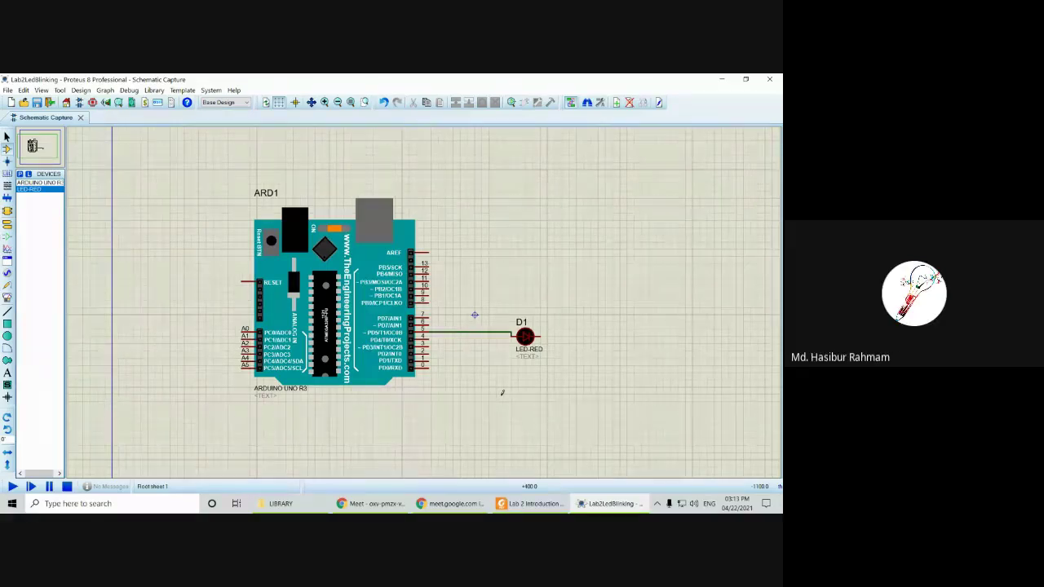
key(ctrl+z)
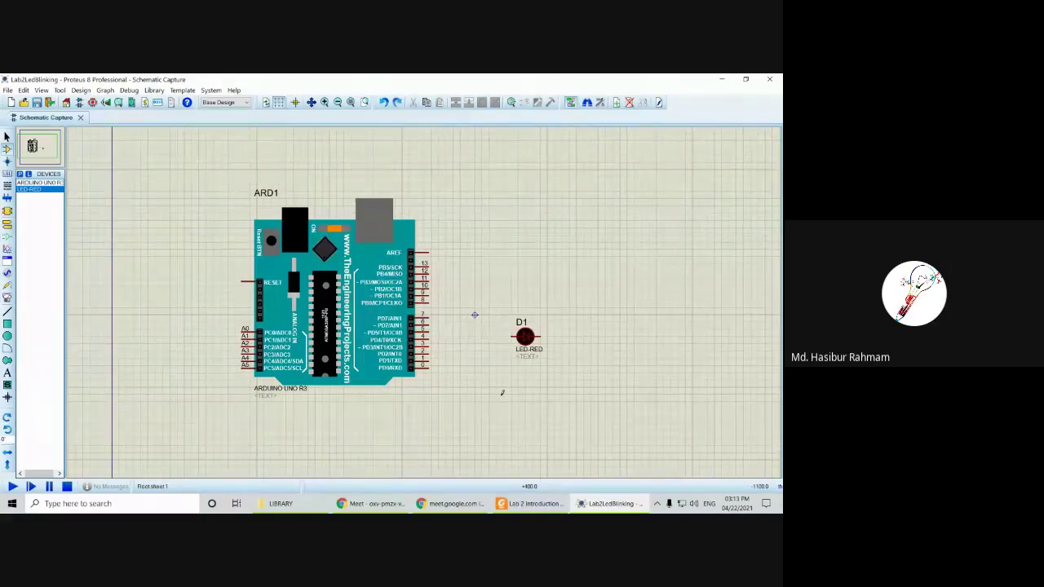
Step: Wire Arduino digital pin 5 (PD5) to the anode of the red LED
click(432, 328)
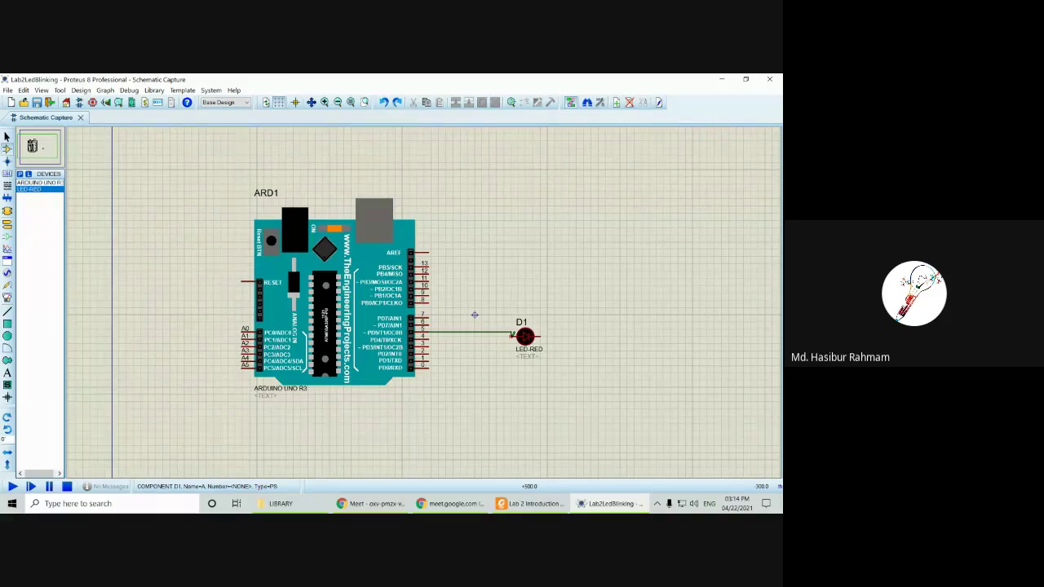
click(513, 335)
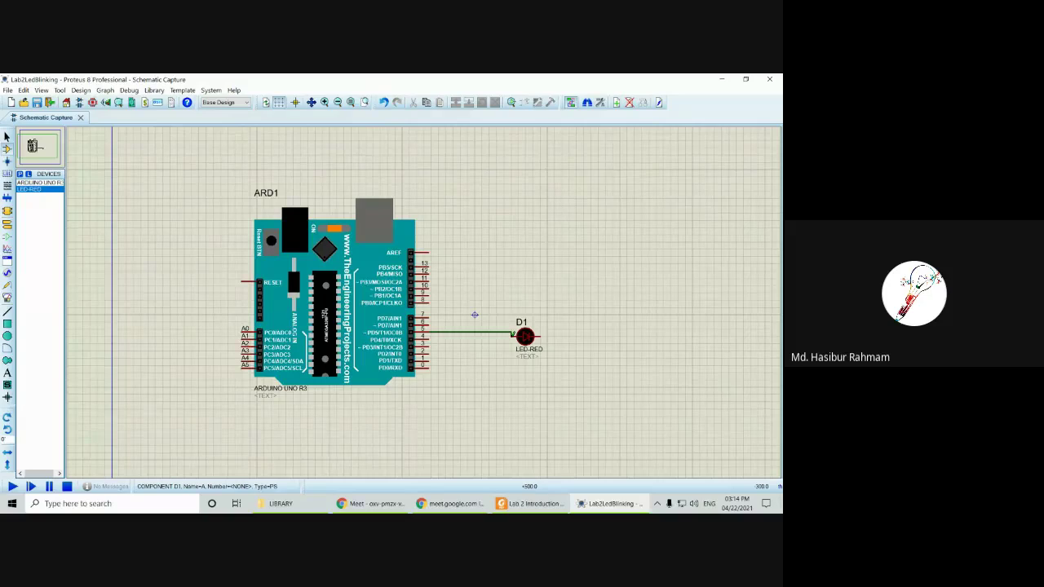
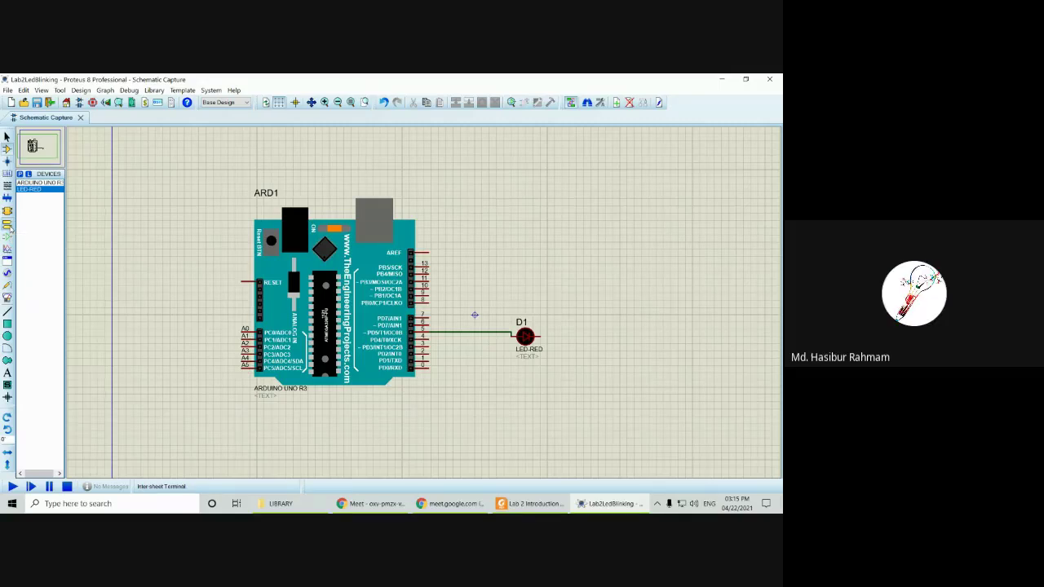
Step: Place a GROUND terminal below and to the right of the LED and wire the LED's cathode to it
click(9, 228)
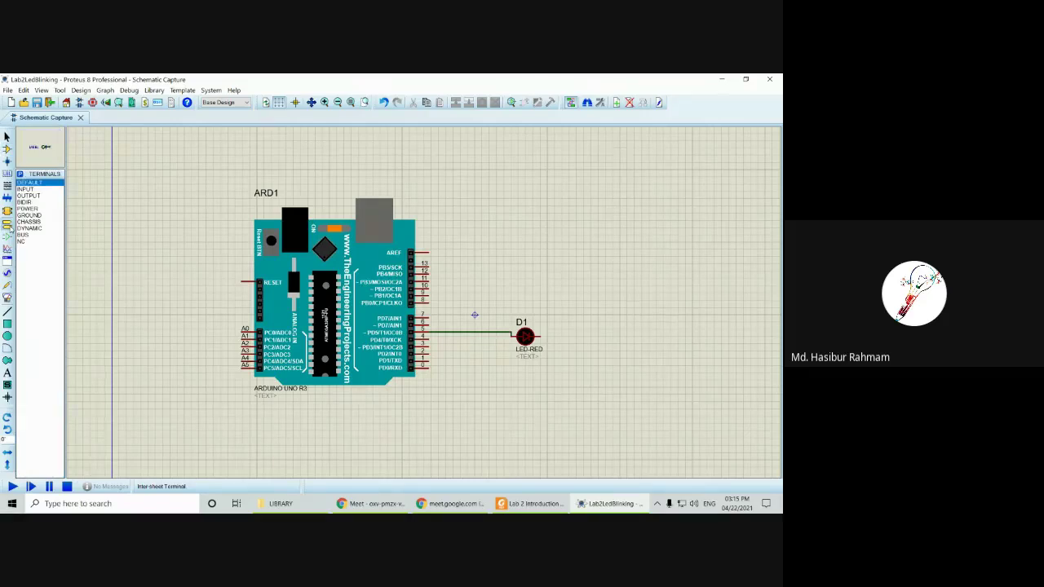
click(33, 215)
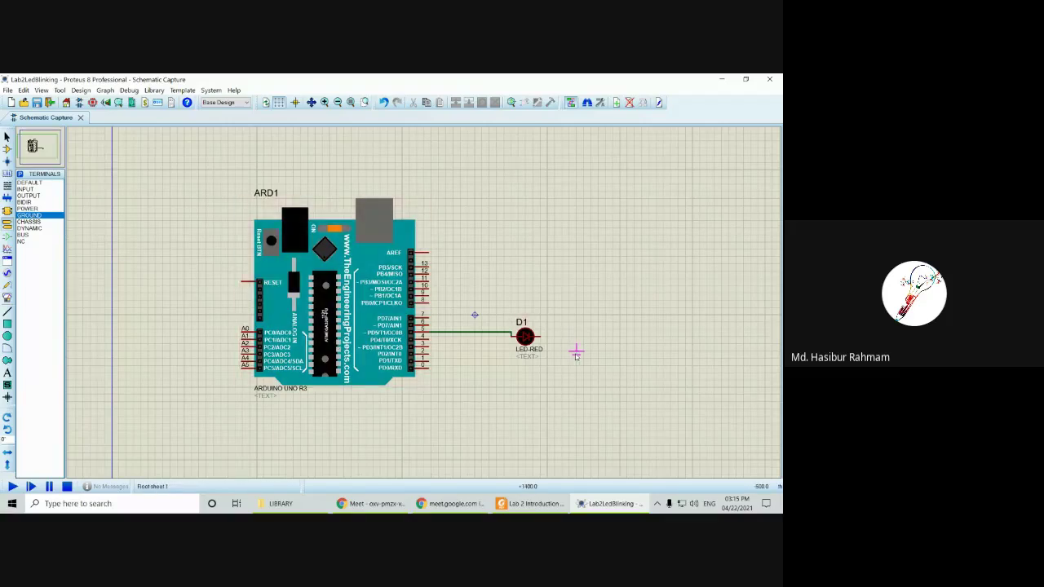
click(576, 353)
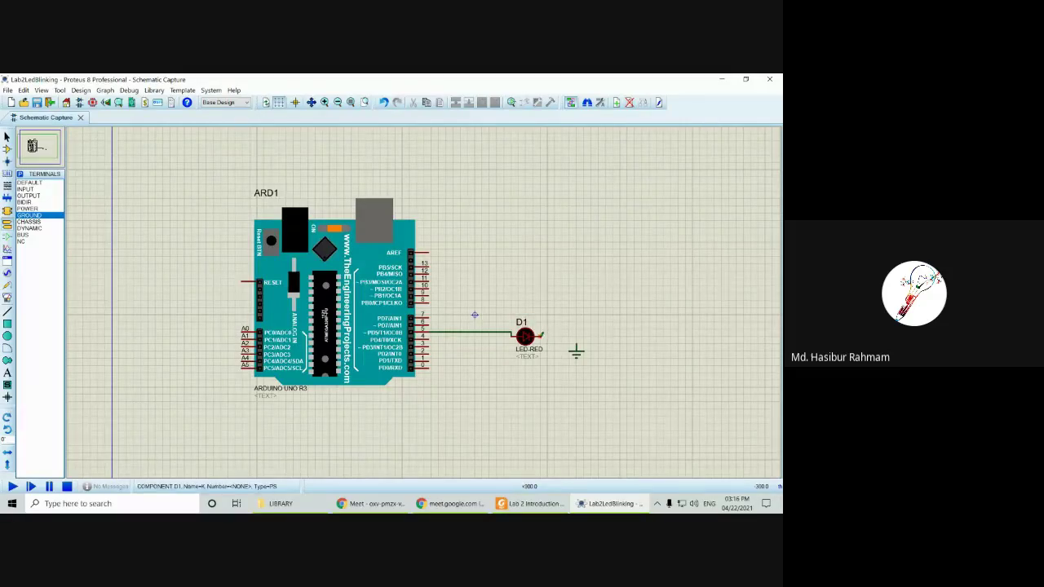
click(542, 334)
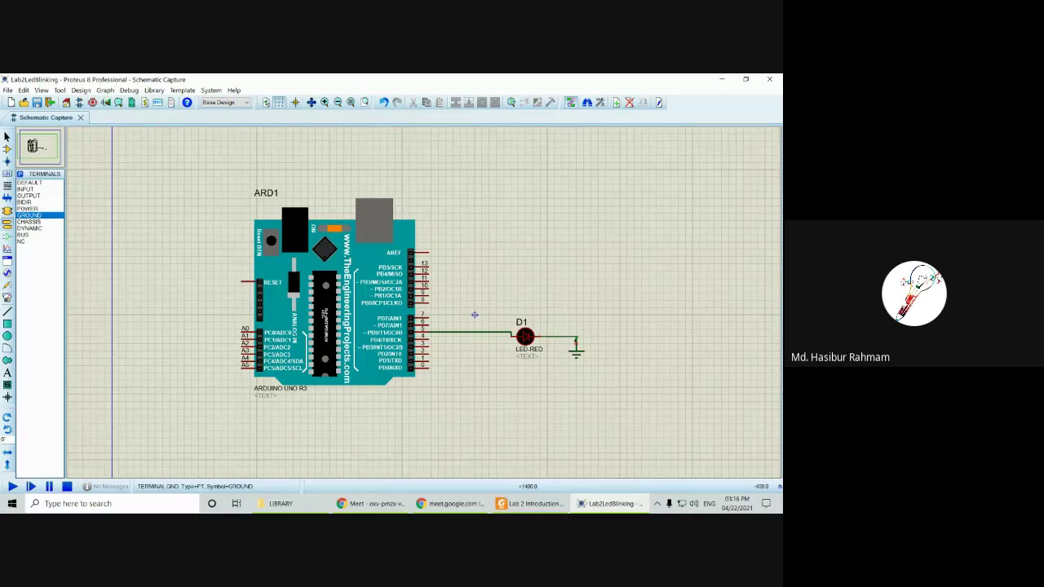
click(576, 338)
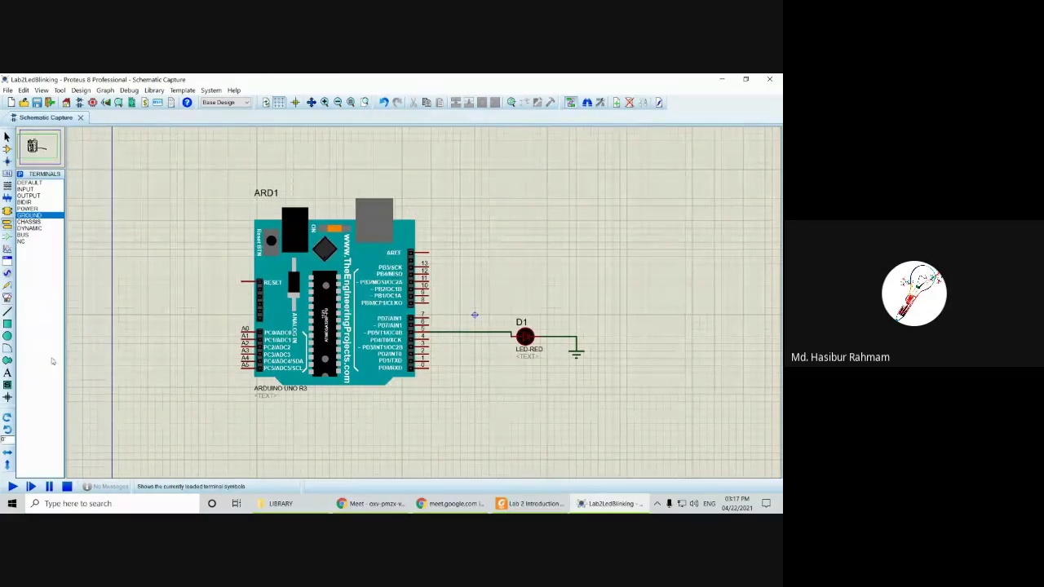
Step: Switch to the Google Meet call, look through the participant list, and stop presenting the screen
click(372, 503)
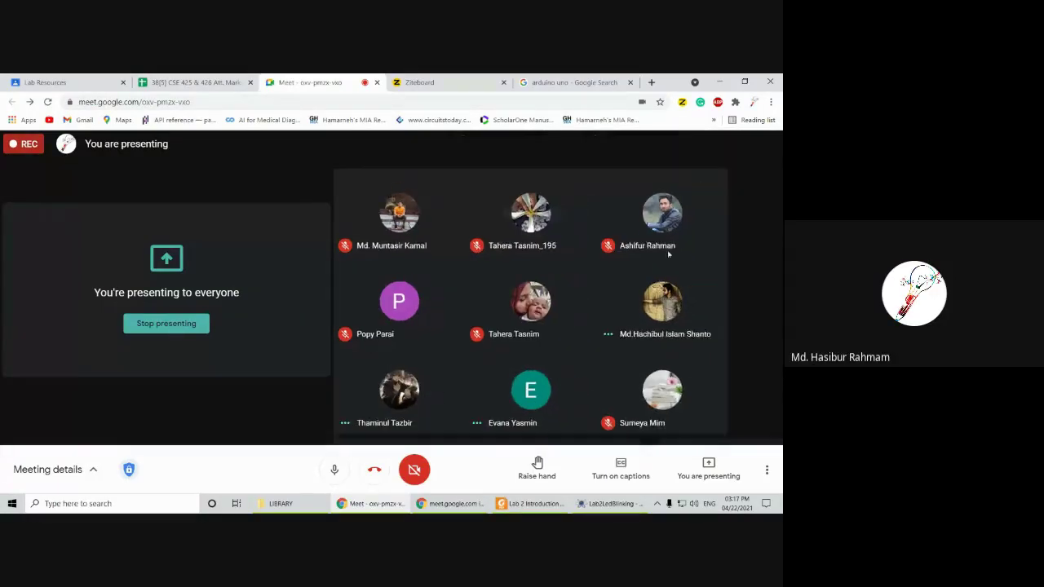
click(563, 144)
scroll(673, 343, down, 10)
scroll(674, 348, up, 5)
scroll(673, 348, up, 2)
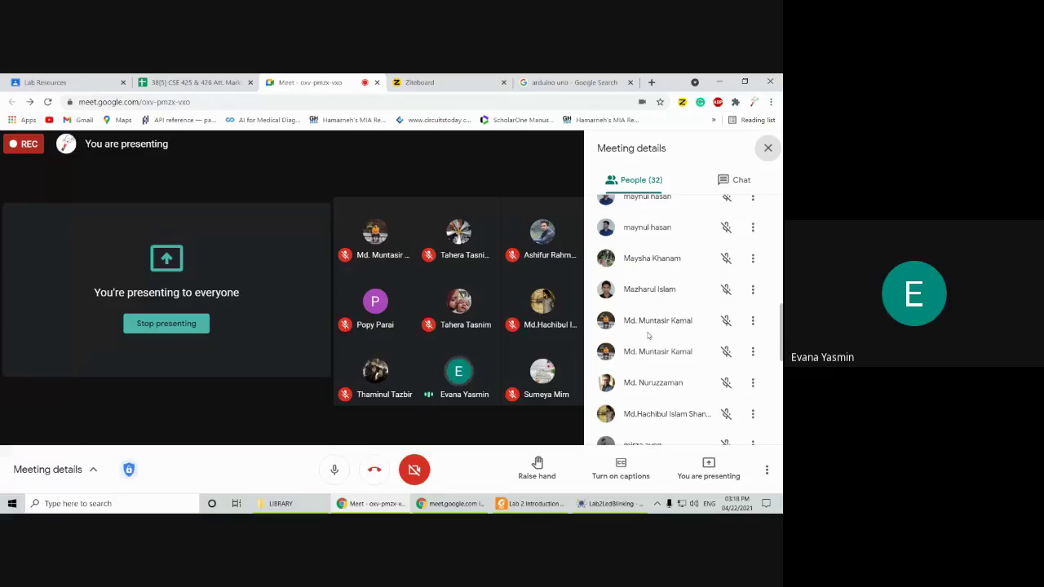
click(166, 324)
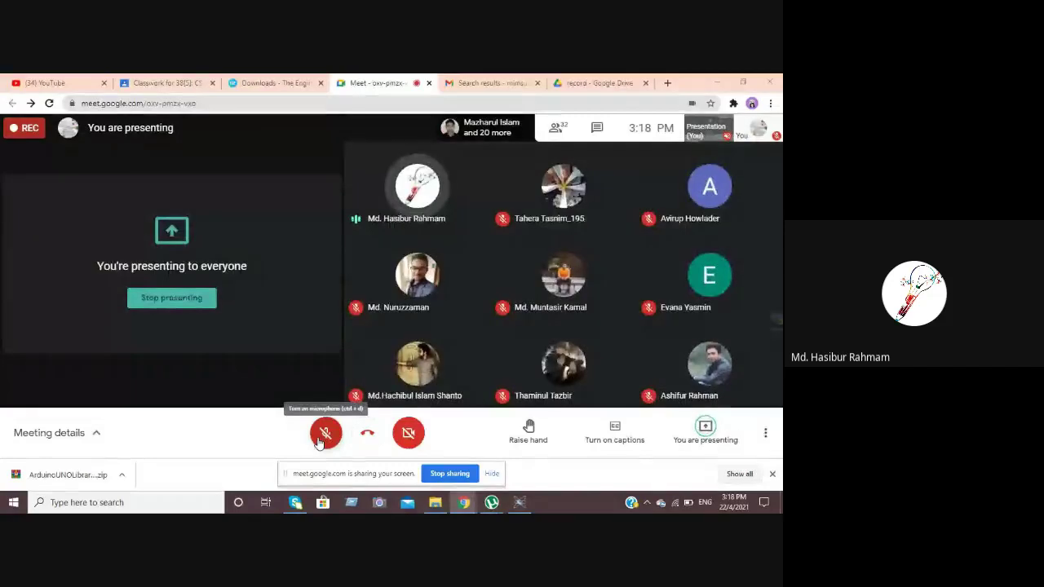
Step: Unmute the meeting microphone, show the LAB-2(led) schematic in Proteus, and minimise it again
click(321, 440)
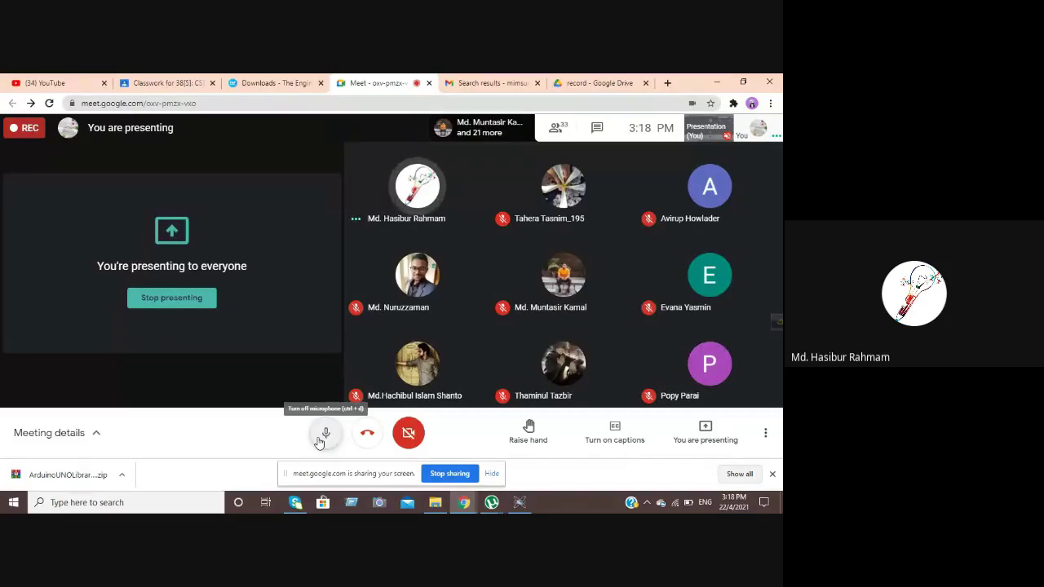
click(520, 503)
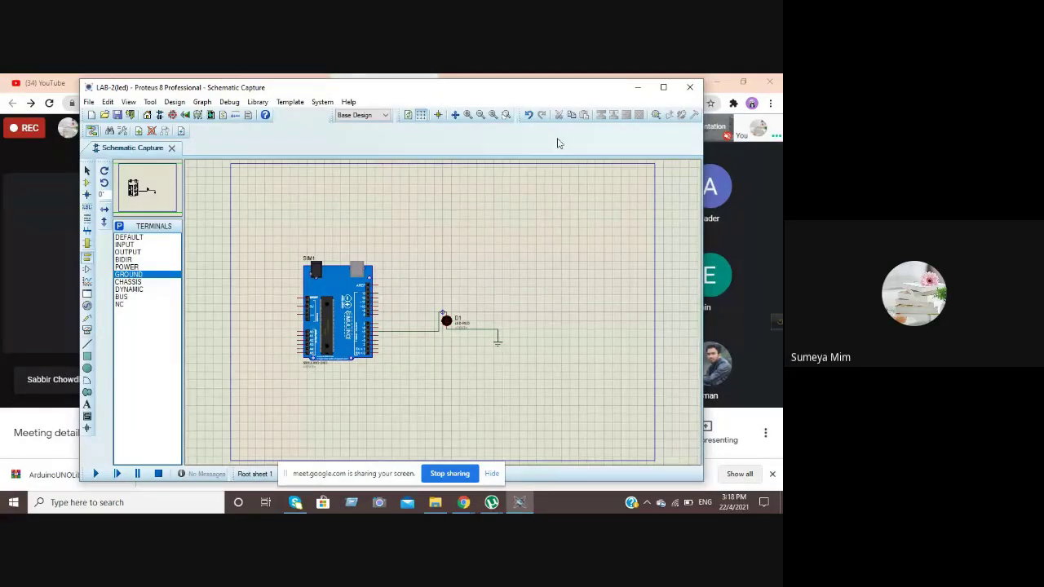
click(638, 87)
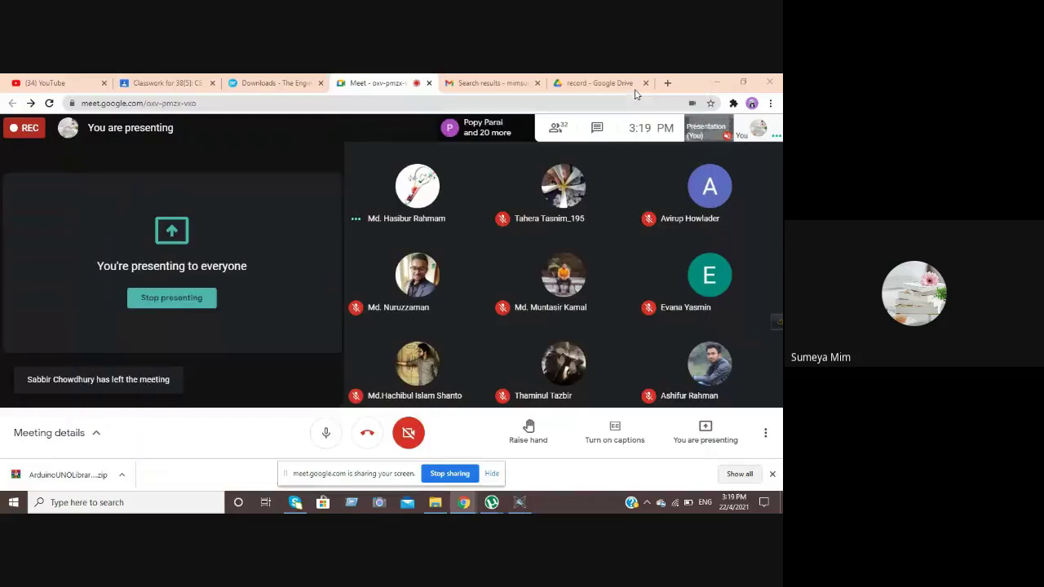
Step: Mute the meeting microphone and stop presenting the screen
click(323, 433)
click(702, 437)
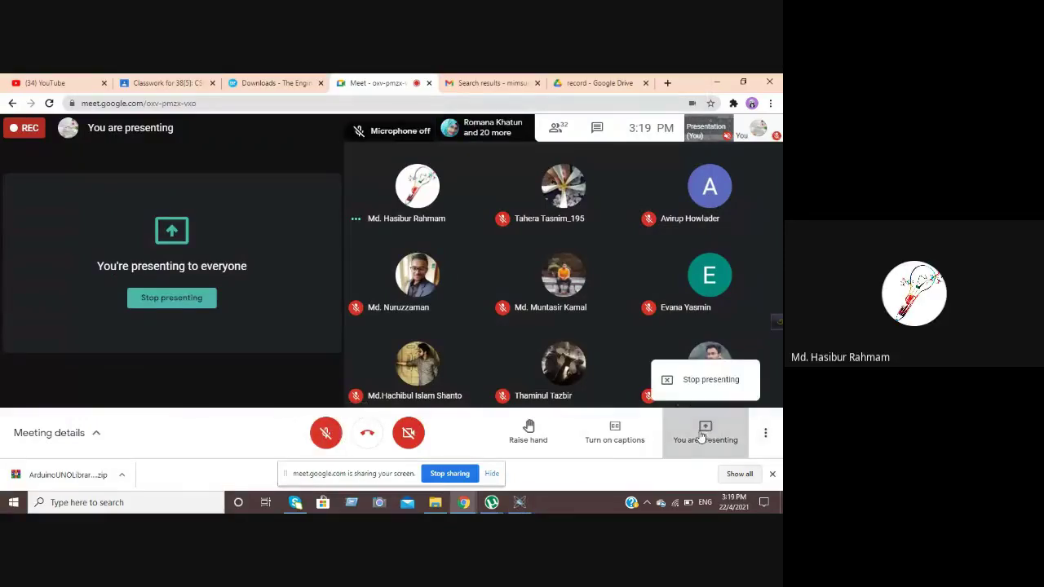
click(695, 379)
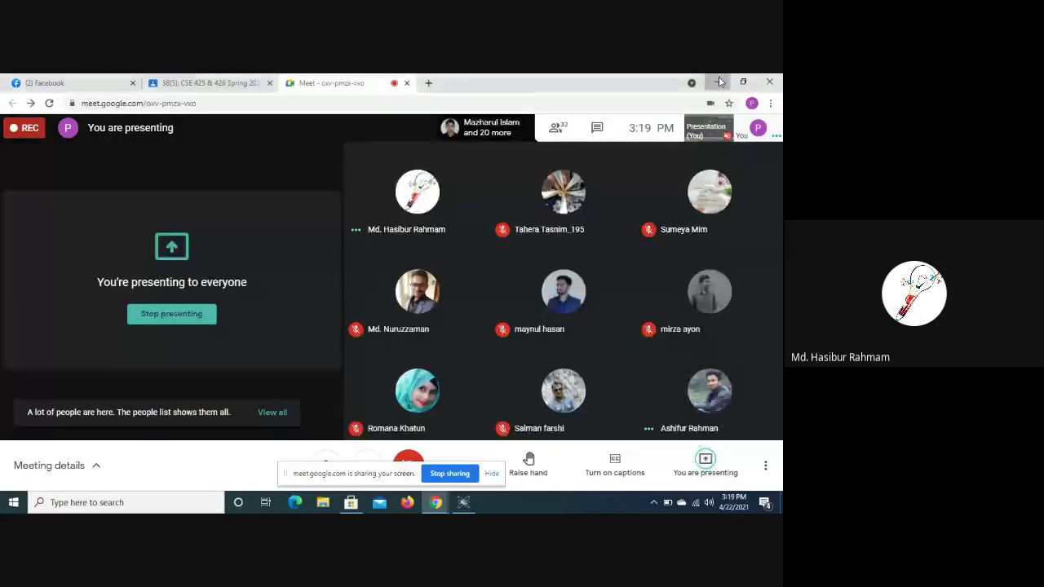
Step: Minimise the browser and retry the queued Arduino IDE download in Microsoft Store
click(720, 82)
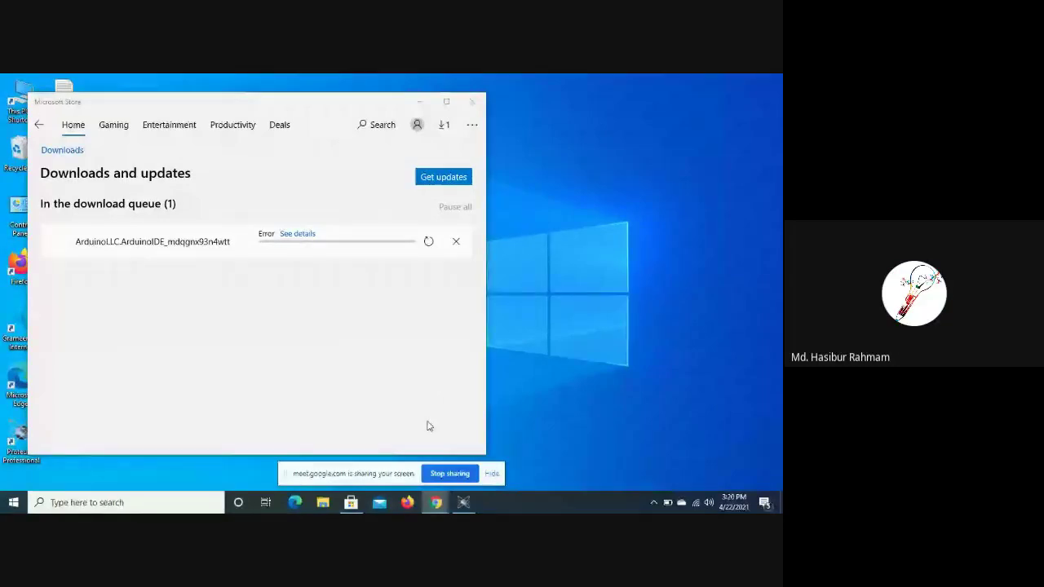
click(428, 241)
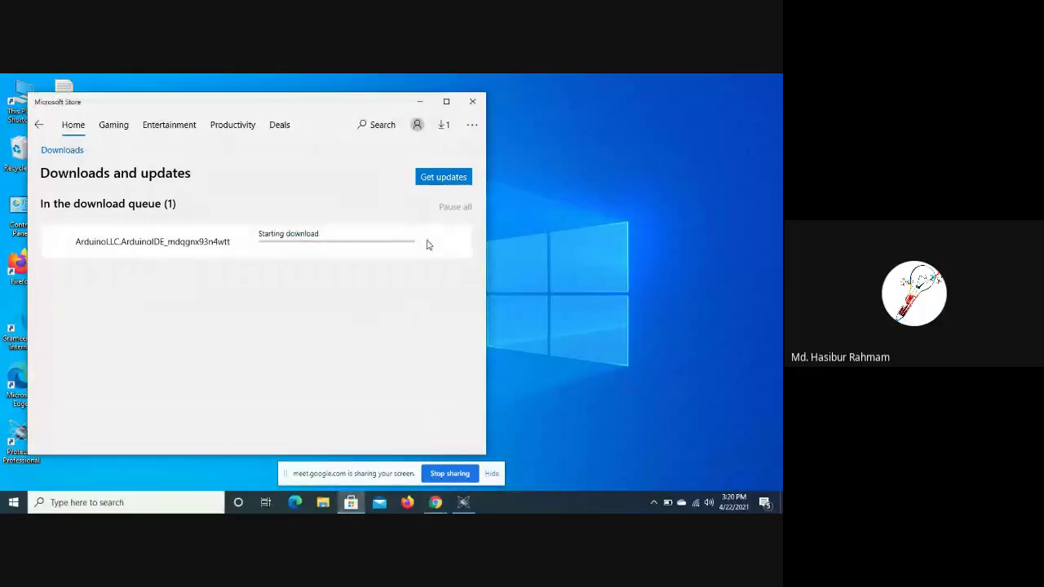
click(75, 154)
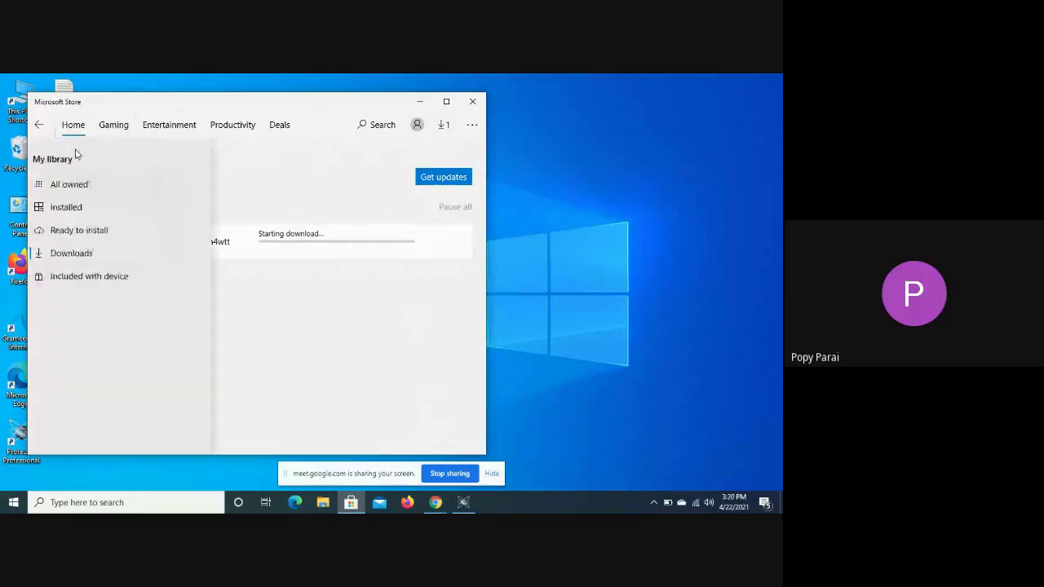
click(294, 193)
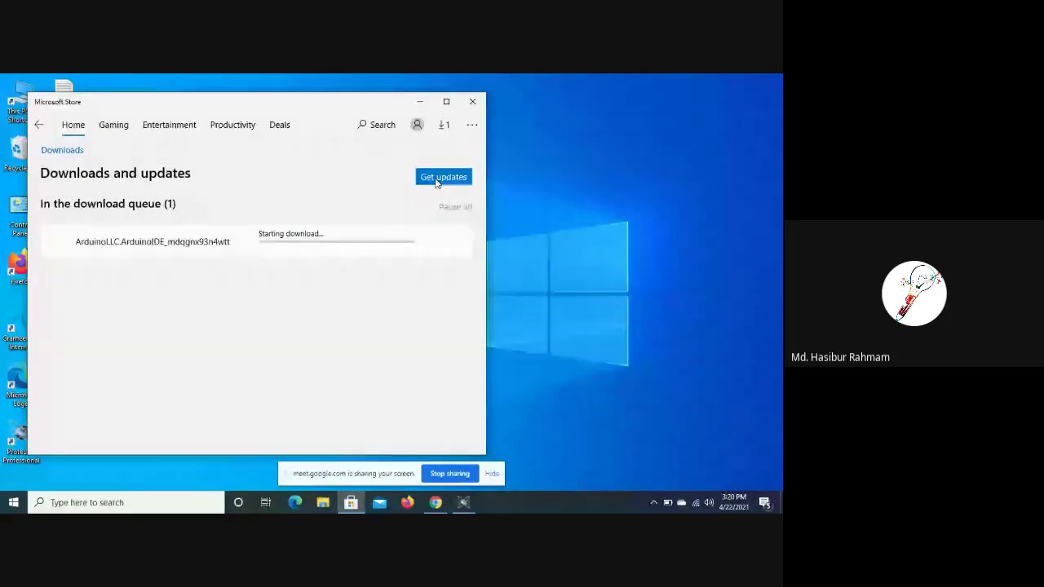
Step: Switch back to the browser and view the Software for Lab post among the class's Lab Resources in Google Classroom
click(435, 503)
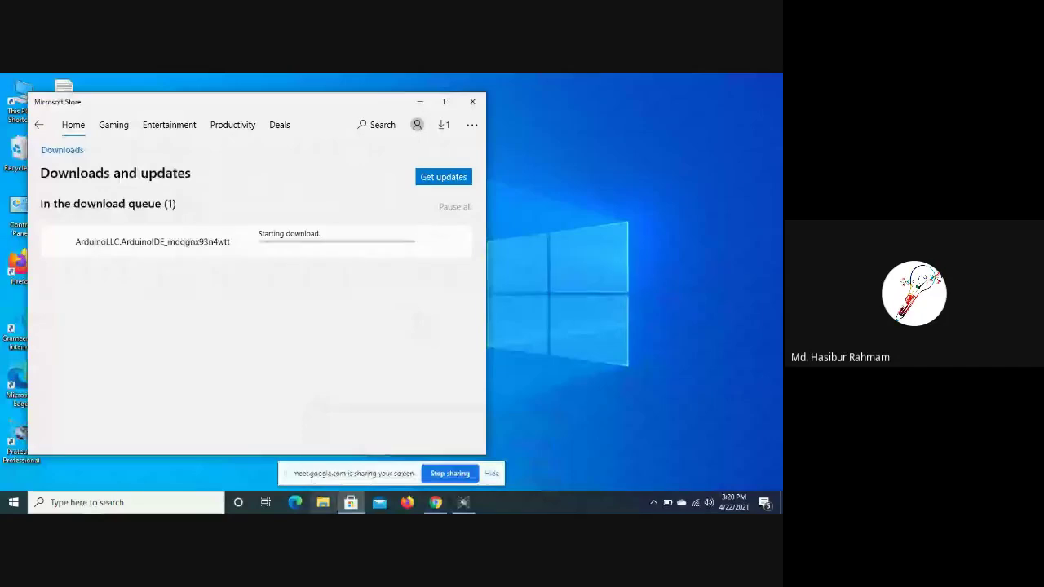
key(super+d)
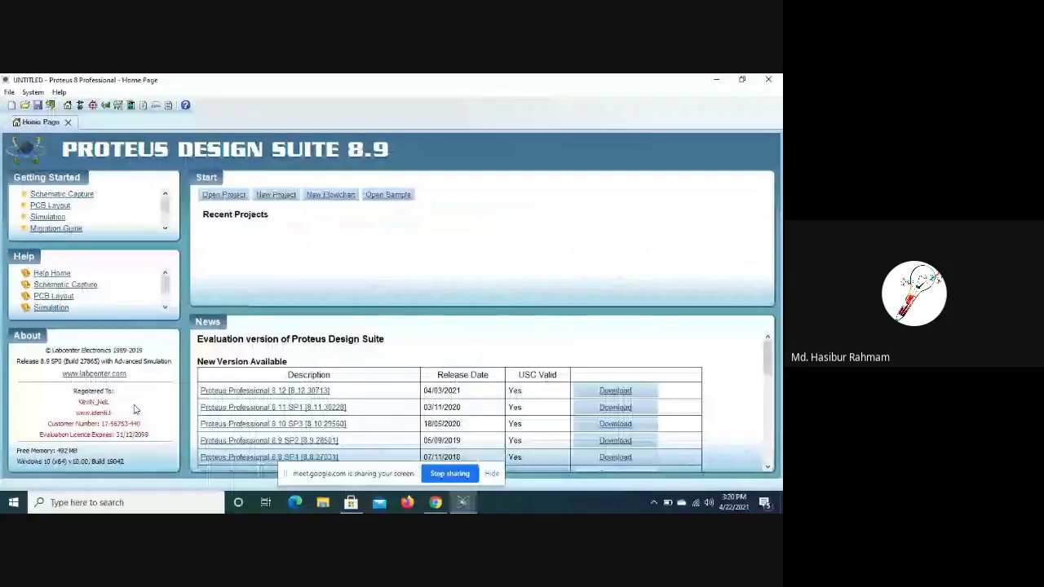
key(alt+Tab)
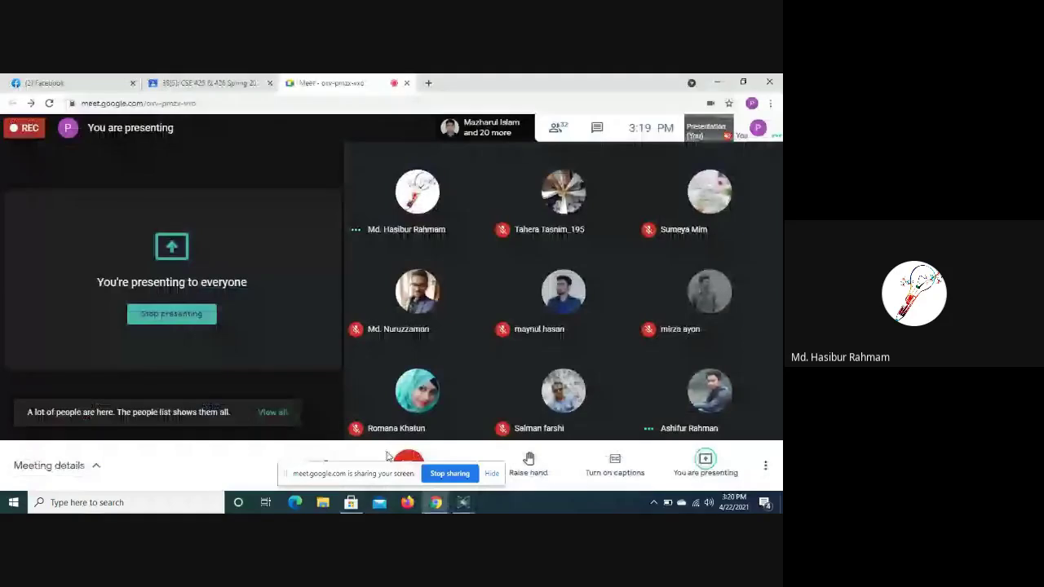
click(220, 79)
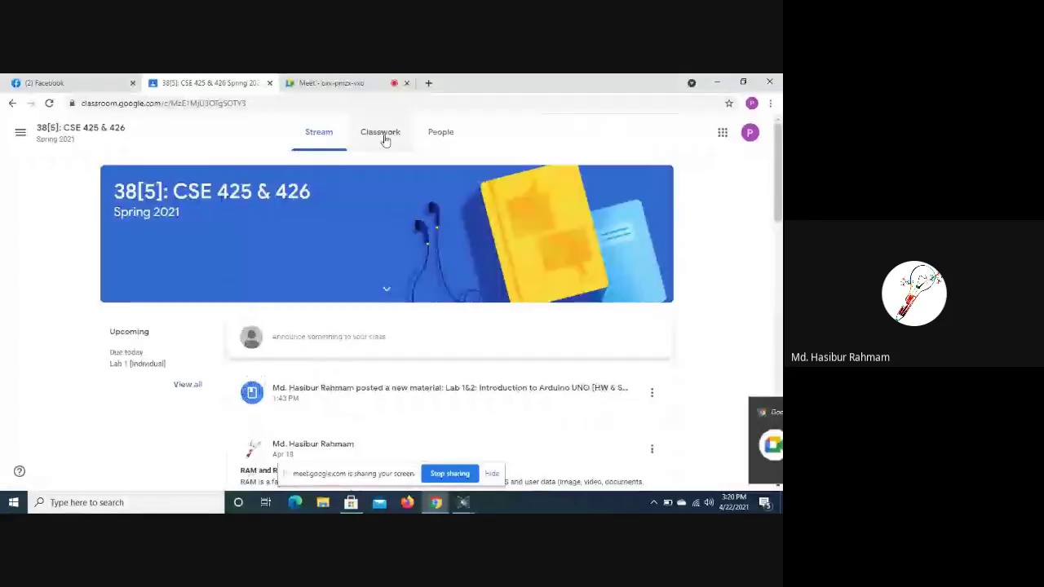
click(384, 133)
click(65, 376)
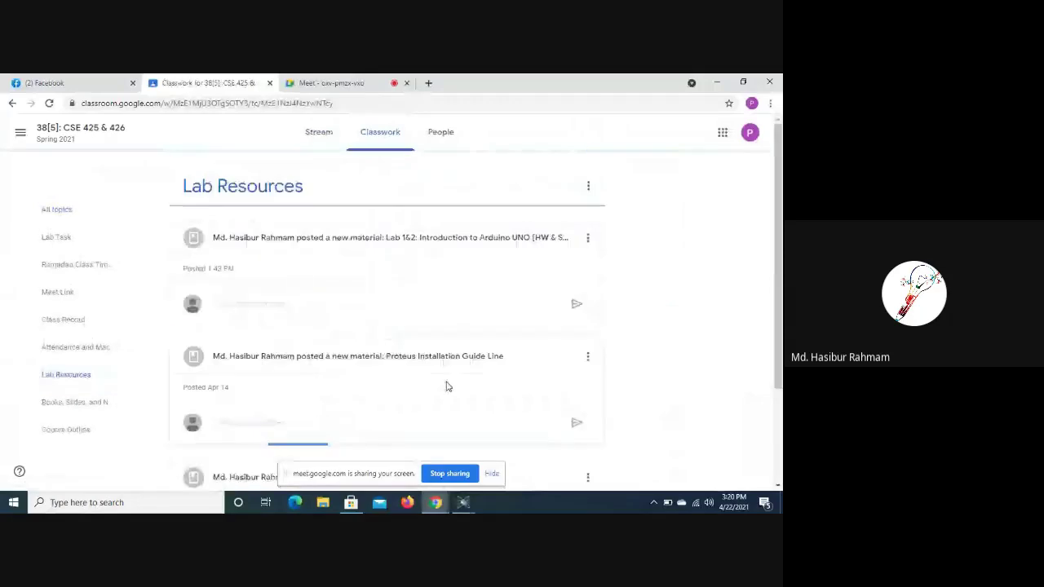
click(779, 486)
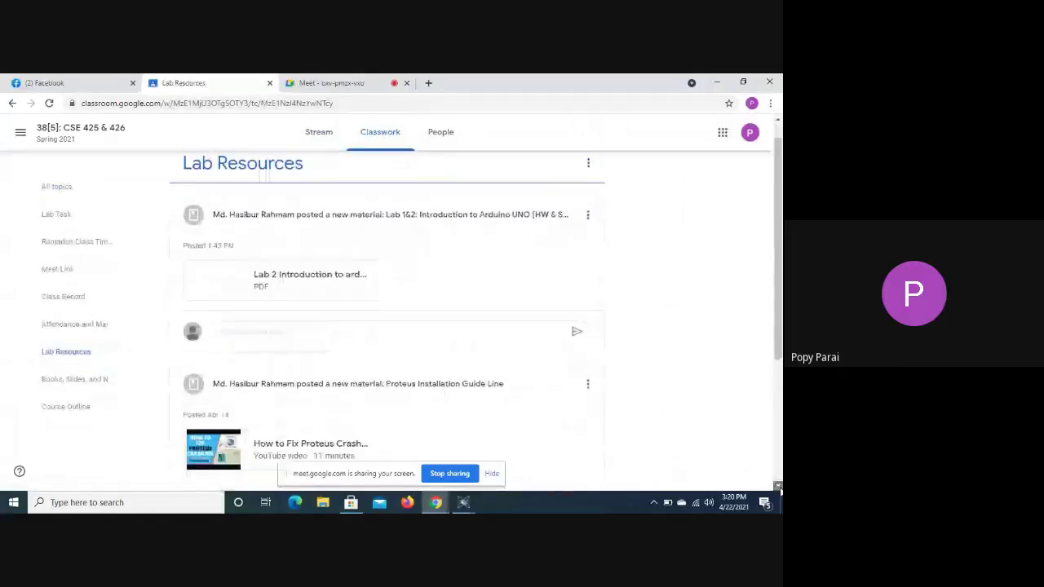
scroll(779, 487, down, 3)
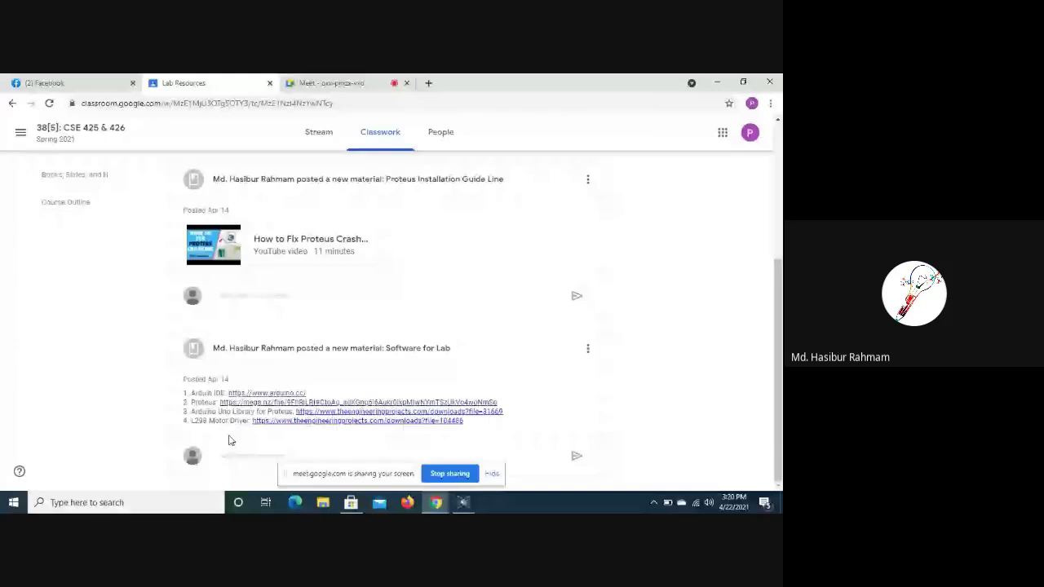
Step: Open the Arduino website from the Software for Lab post and close the Facebook tab
click(246, 402)
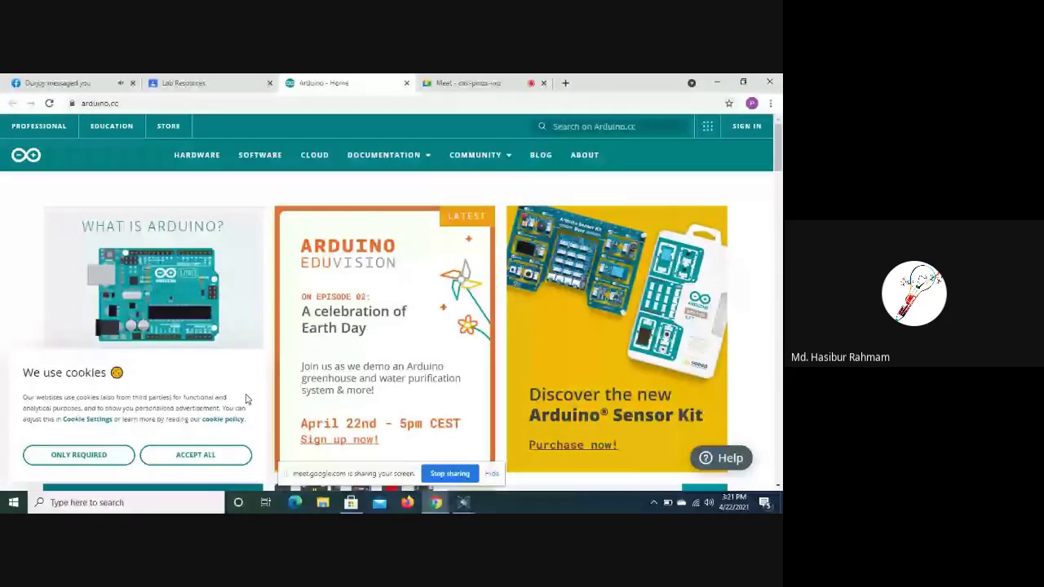
click(133, 83)
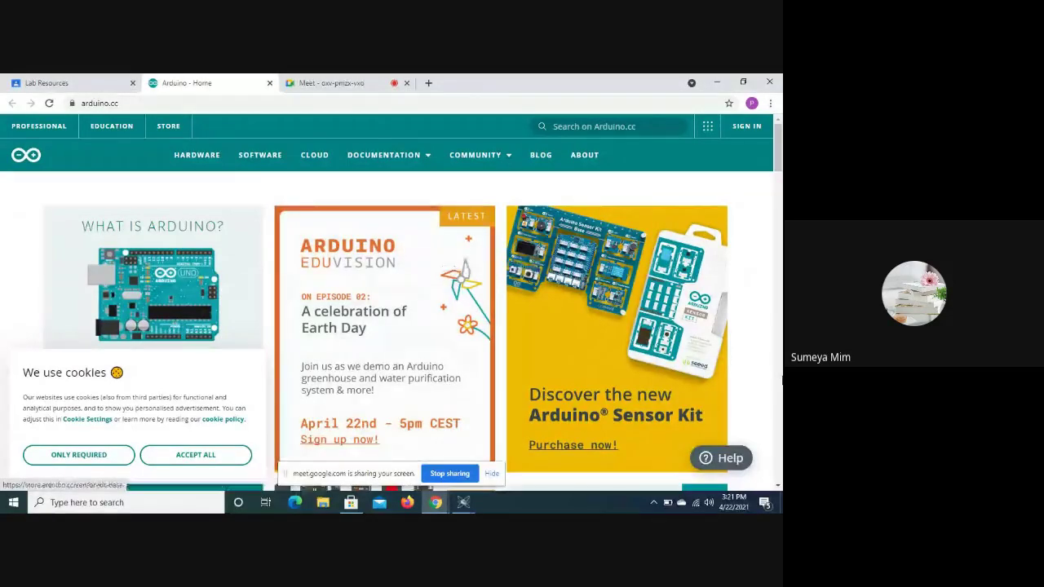
Step: Look through the Arduino home page and open the site's Software downloads page
scroll(403, 254, down, 4)
scroll(403, 319, down, 10)
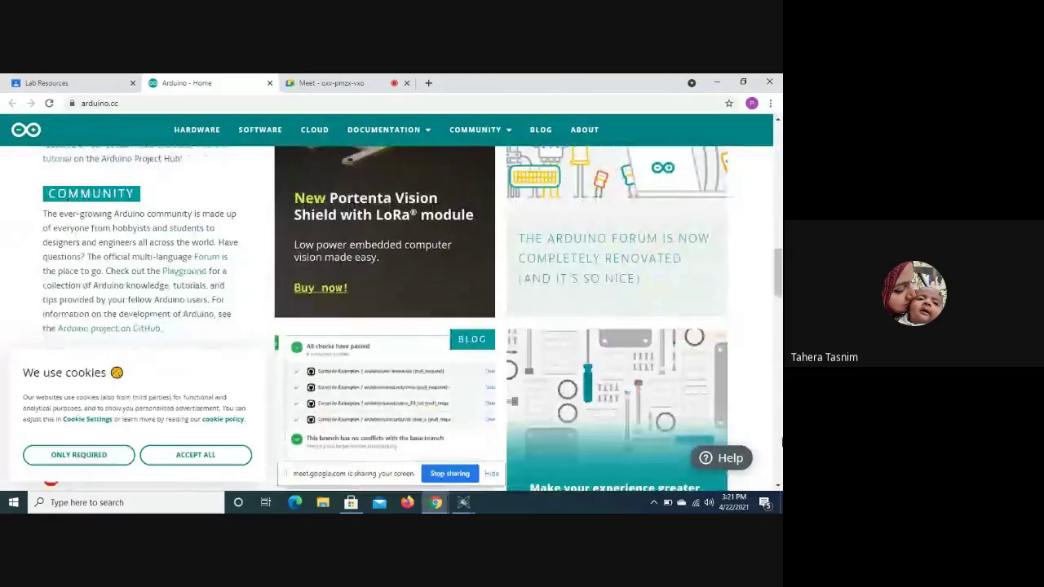
scroll(392, 318, down, 5)
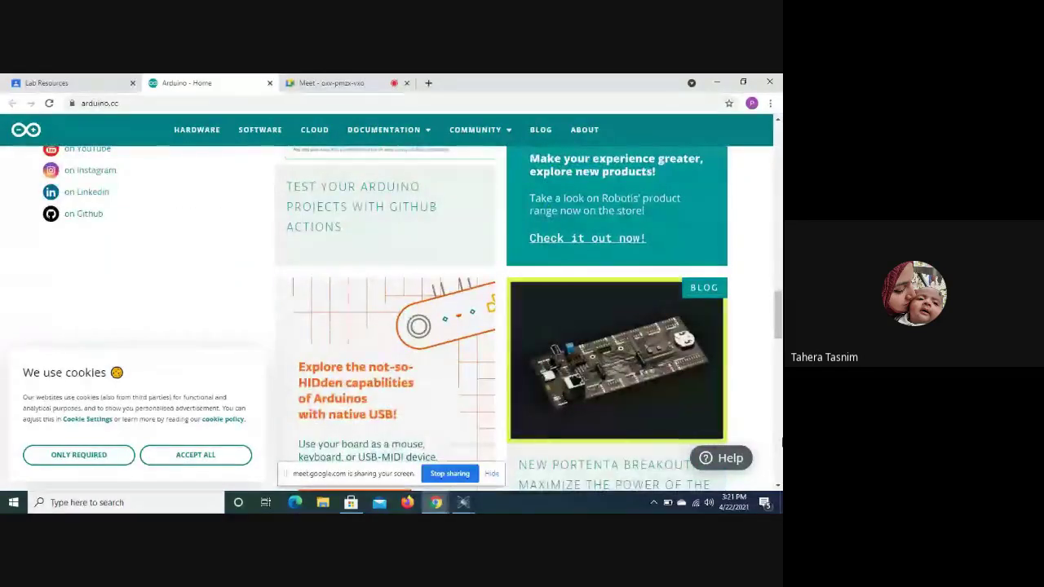
scroll(392, 318, down, 1)
scroll(503, 319, down, 10)
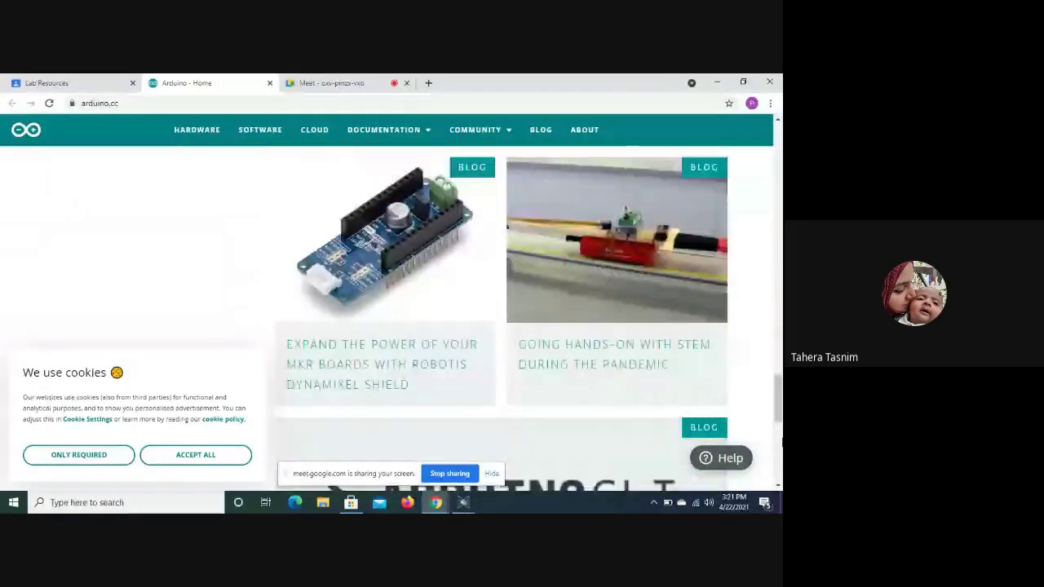
scroll(392, 318, down, 3)
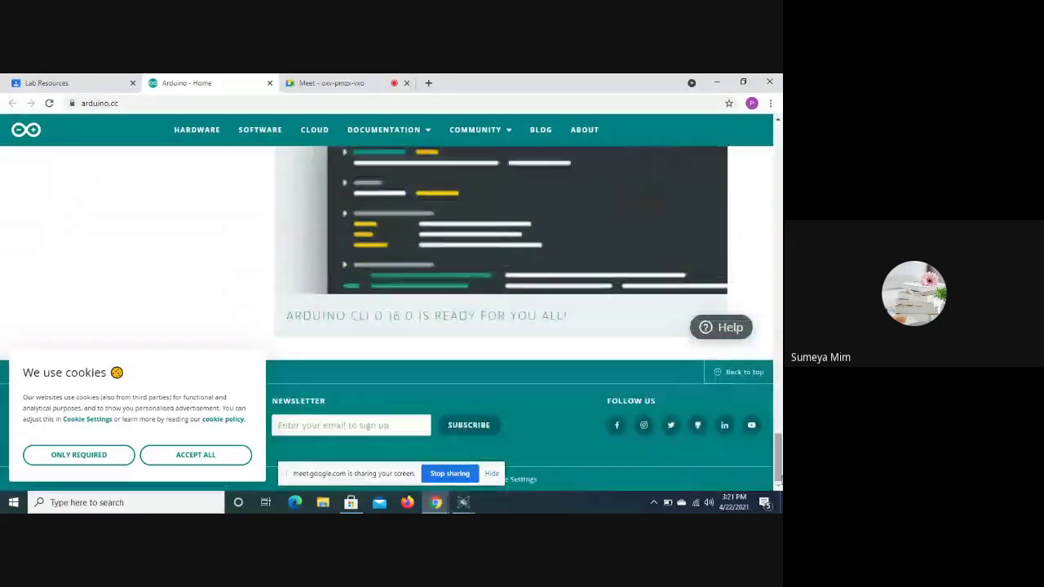
scroll(254, 161, up, 10)
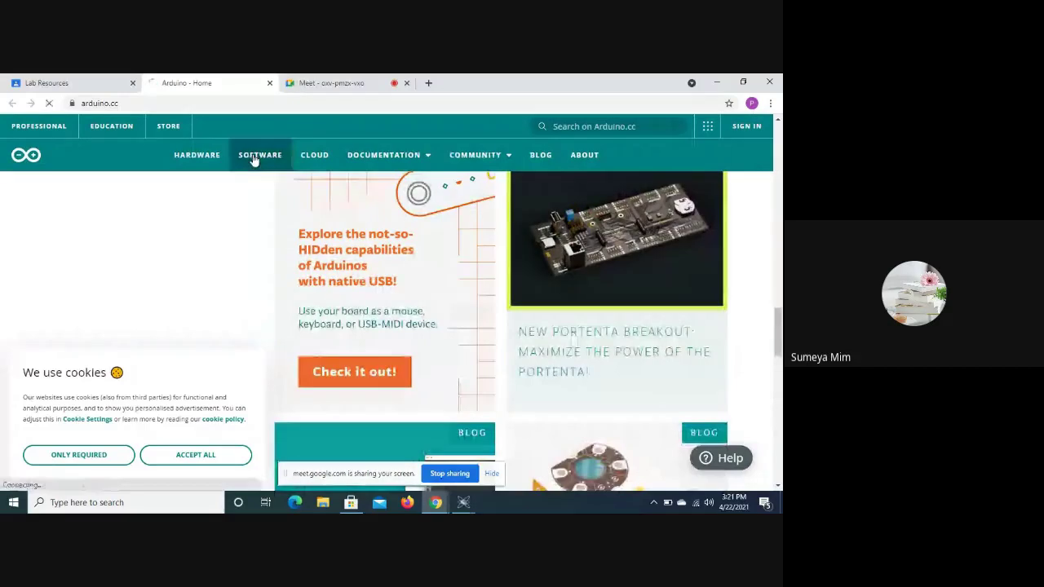
click(398, 280)
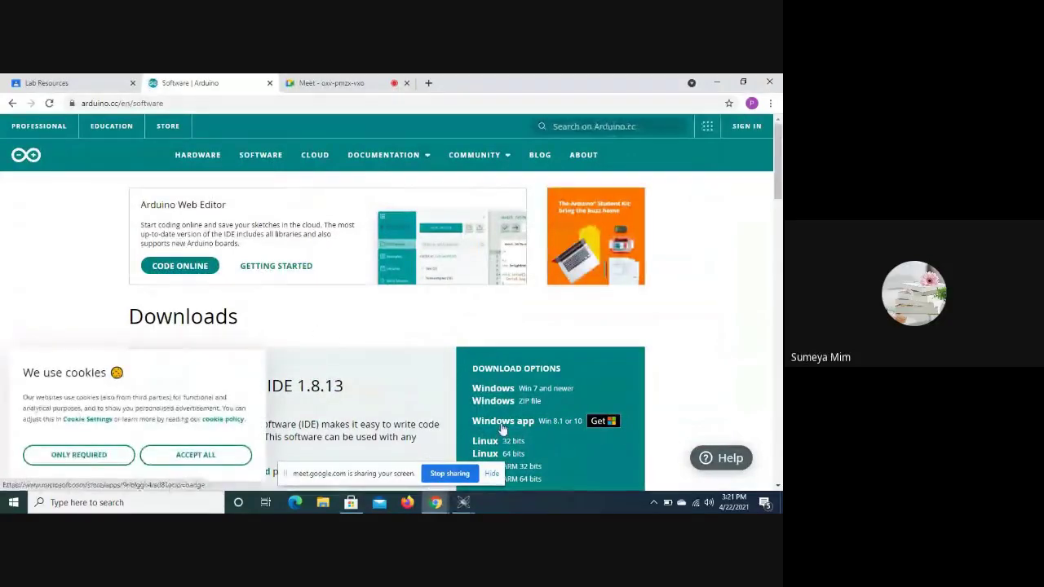
Step: Get the Windows app version of the Arduino IDE through Microsoft Store and minimise the Store window
click(571, 428)
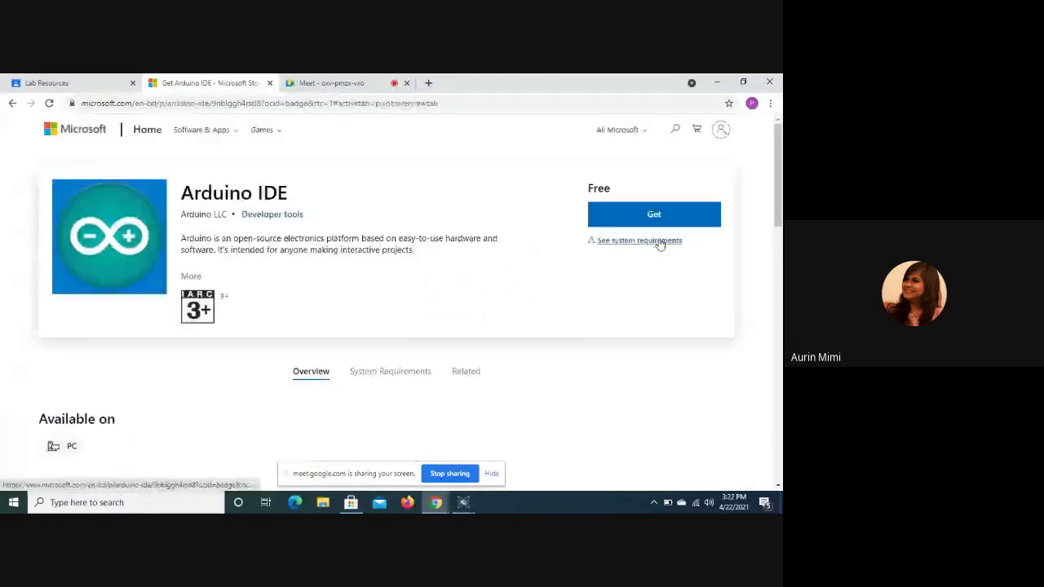
click(657, 216)
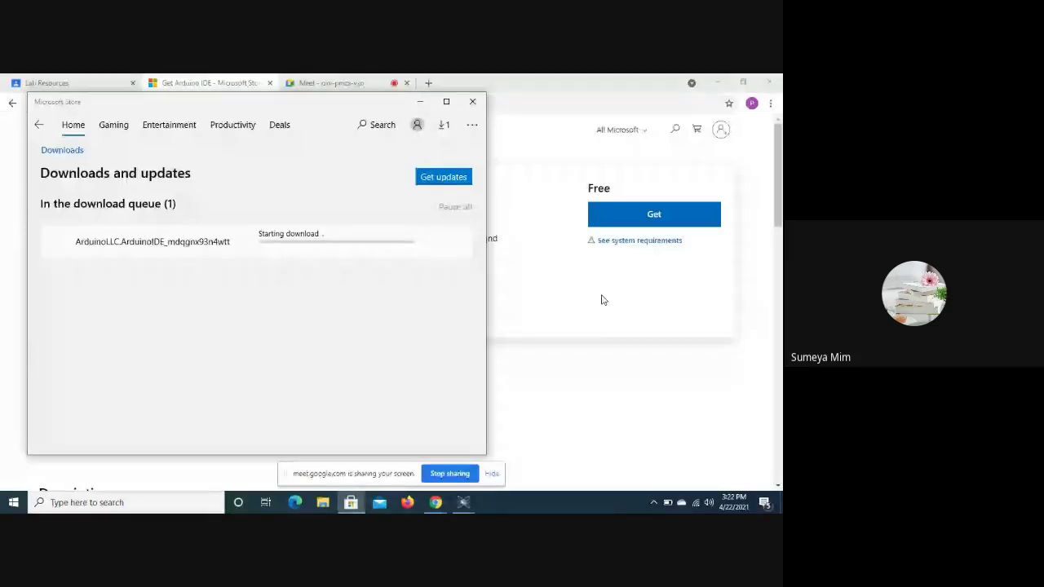
click(418, 104)
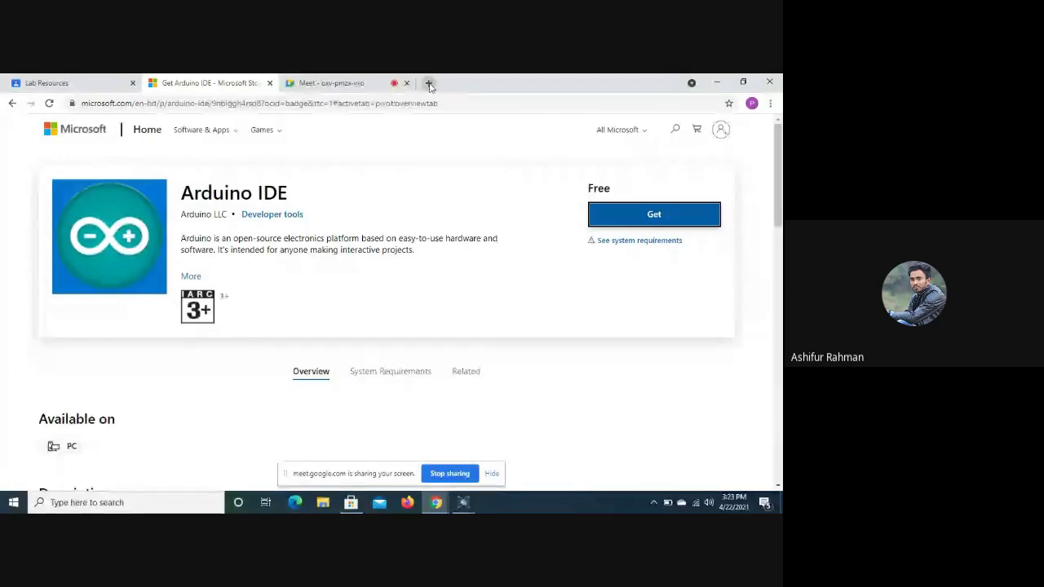
Step: Open arduino.cc in a new tab and request the Arduino IDE Windows app again from its Software page through Microsoft Store
click(429, 83)
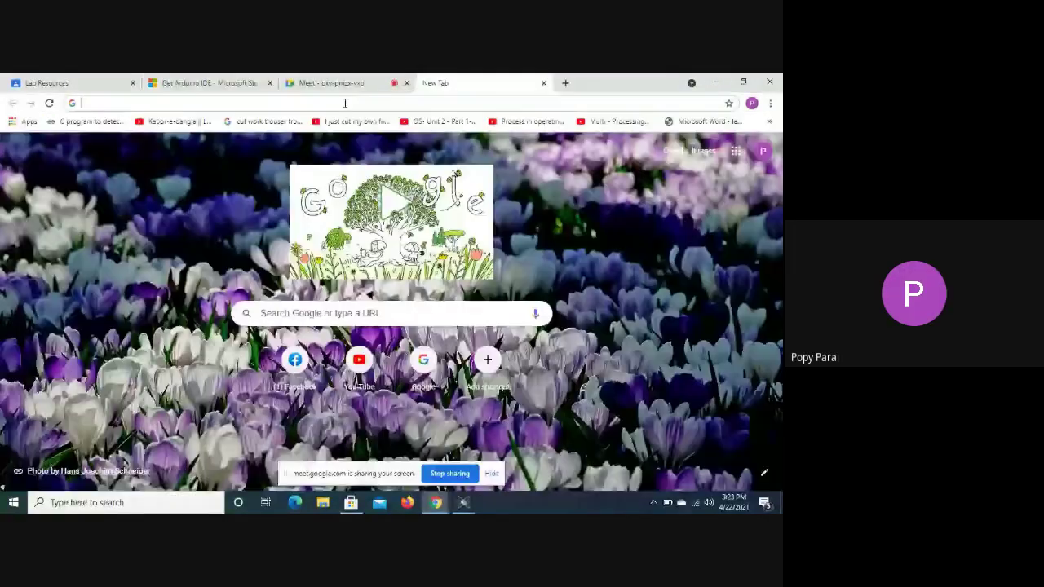
click(345, 103)
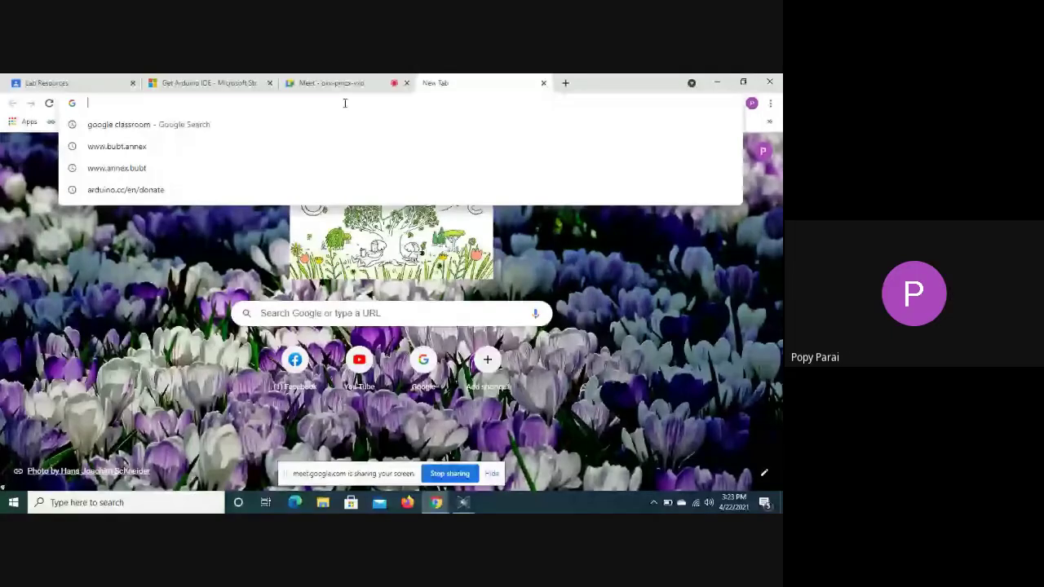
text(a)
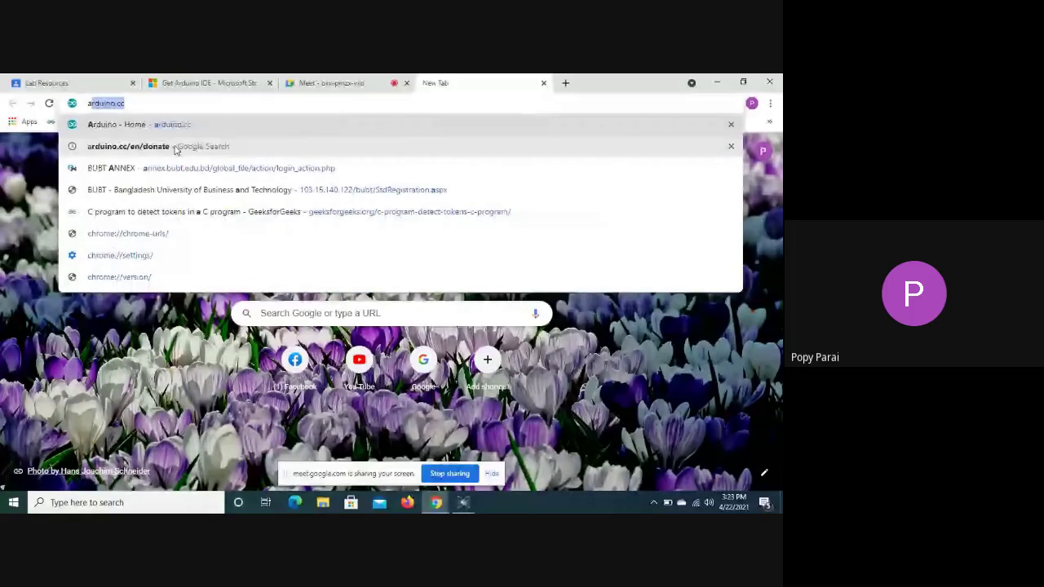
click(172, 124)
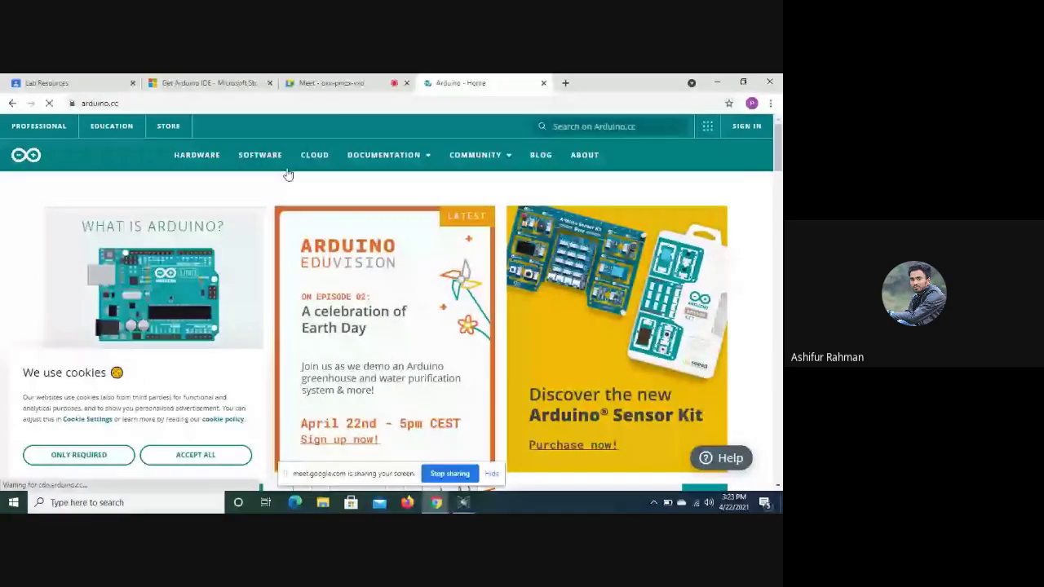
click(260, 155)
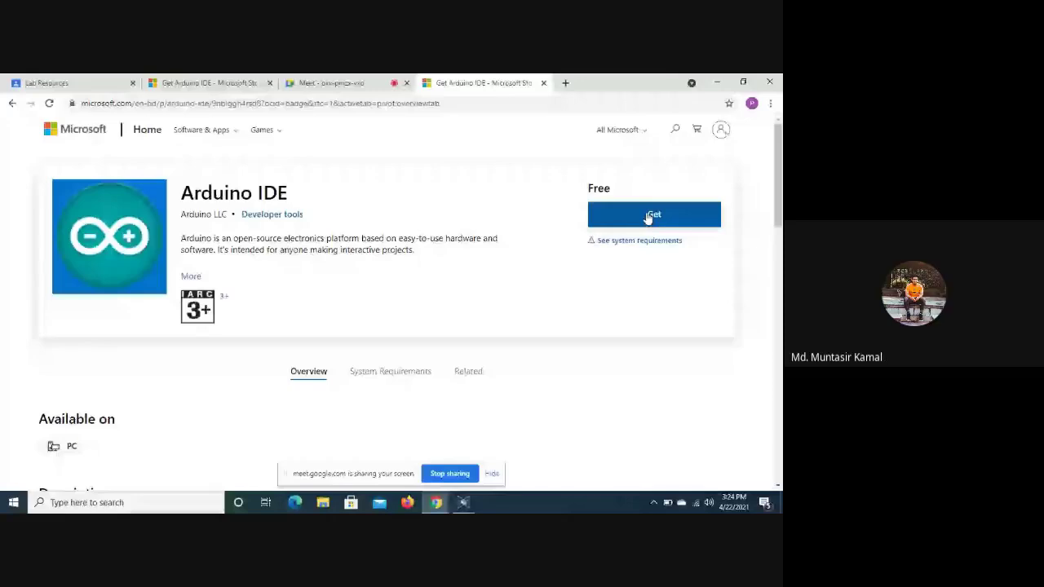
click(648, 217)
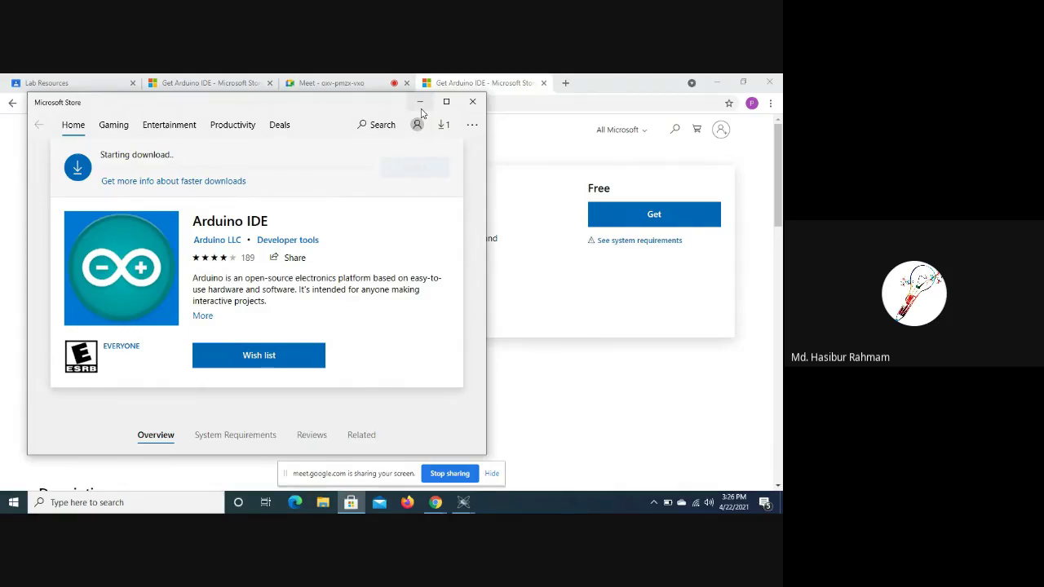
Step: Return to the Google Meet call and stop sharing the screen showing the Arduino IDE download
click(321, 79)
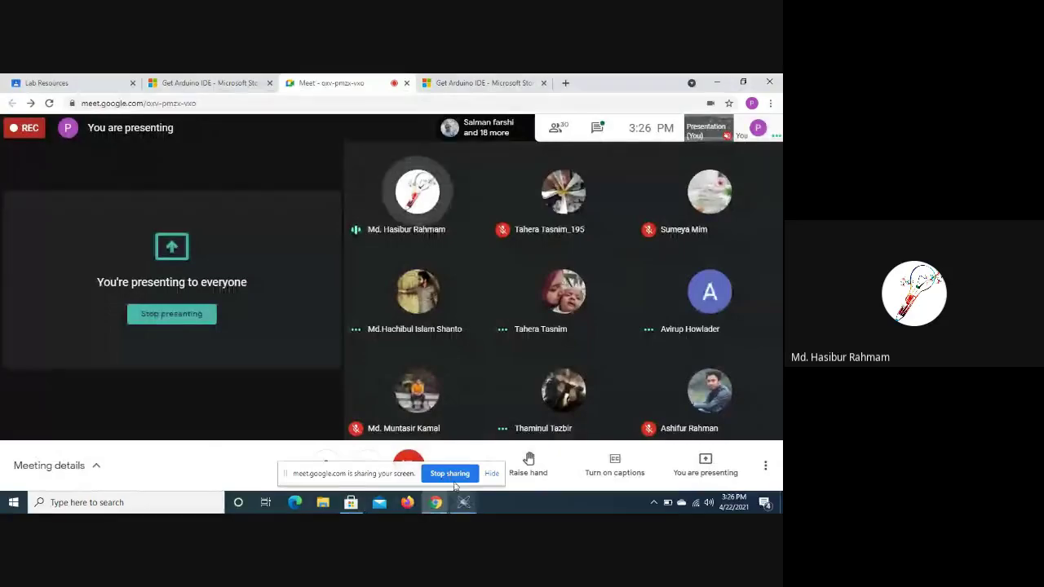
click(451, 474)
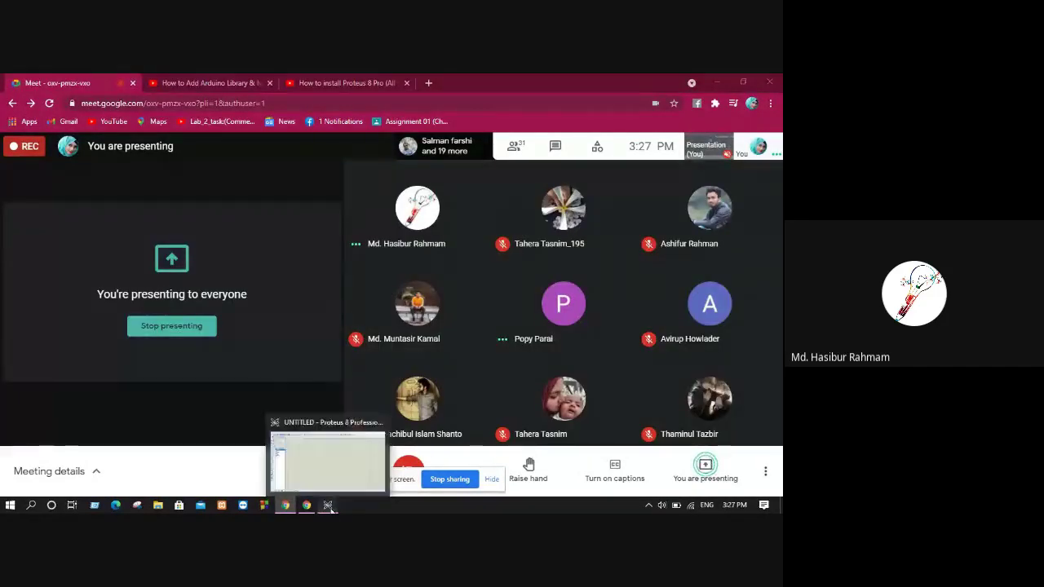
Step: Switch to the untitled Proteus schematic, hide the screen-sharing notice, and close the Pick Terminals window
click(329, 505)
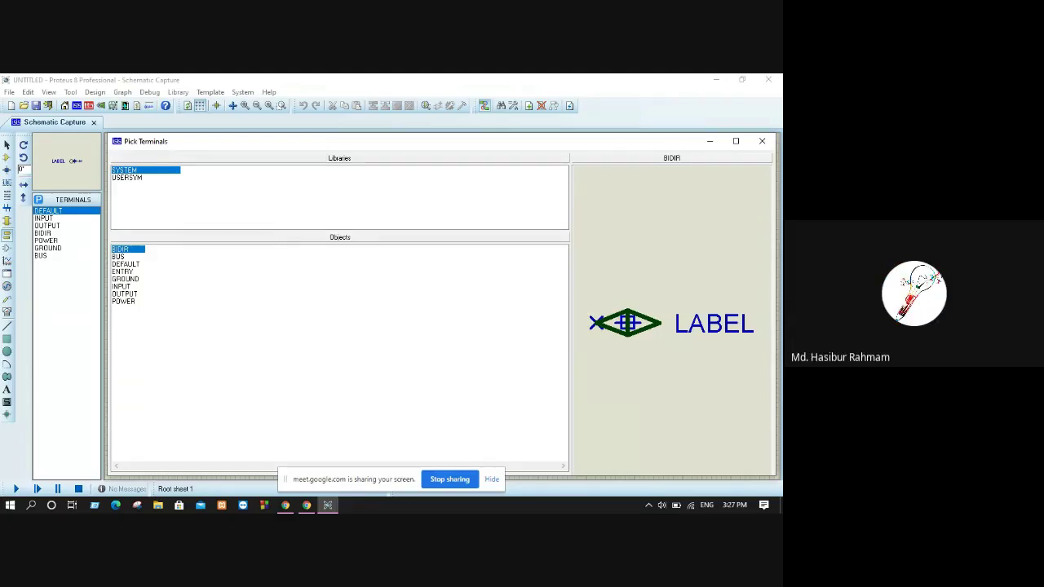
click(500, 478)
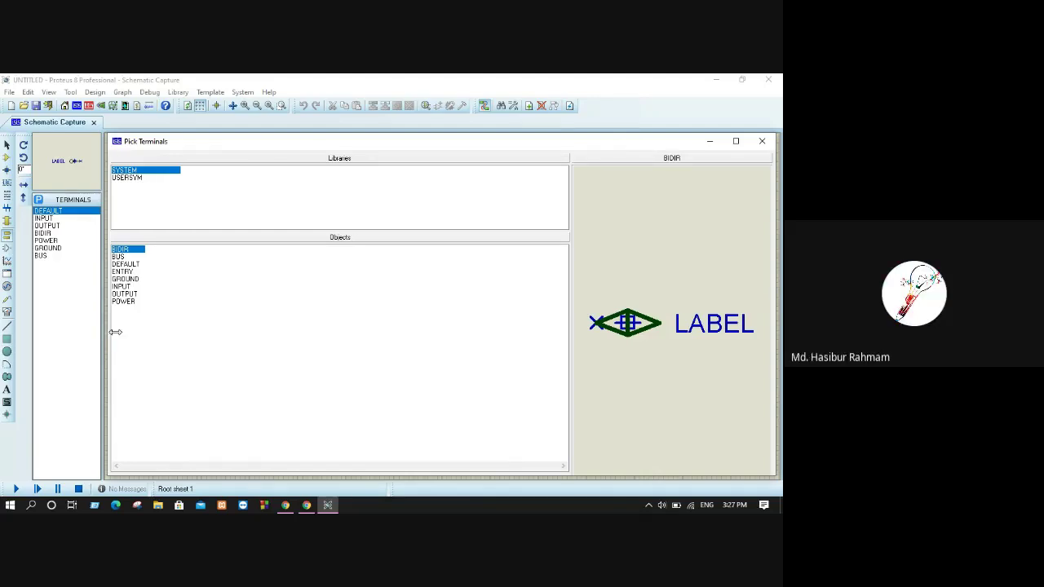
drag(106, 337, 563, 406)
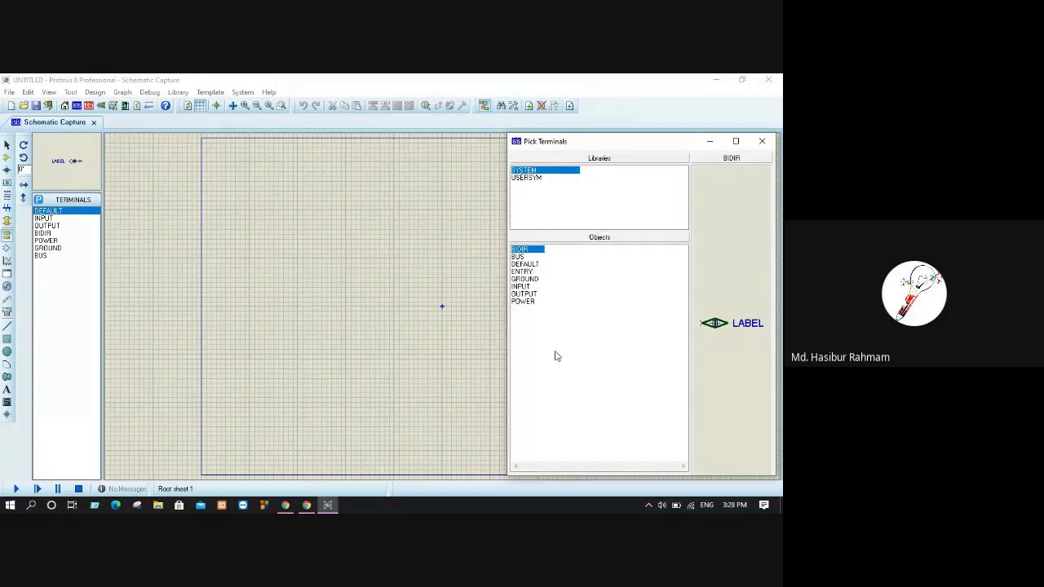
drag(507, 375, 210, 323)
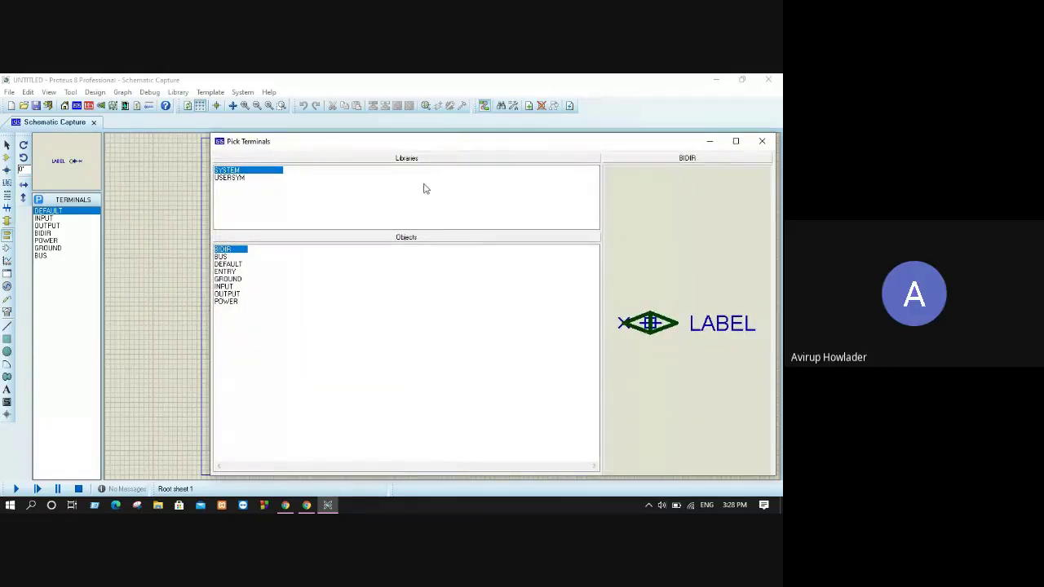
drag(519, 147, 373, 115)
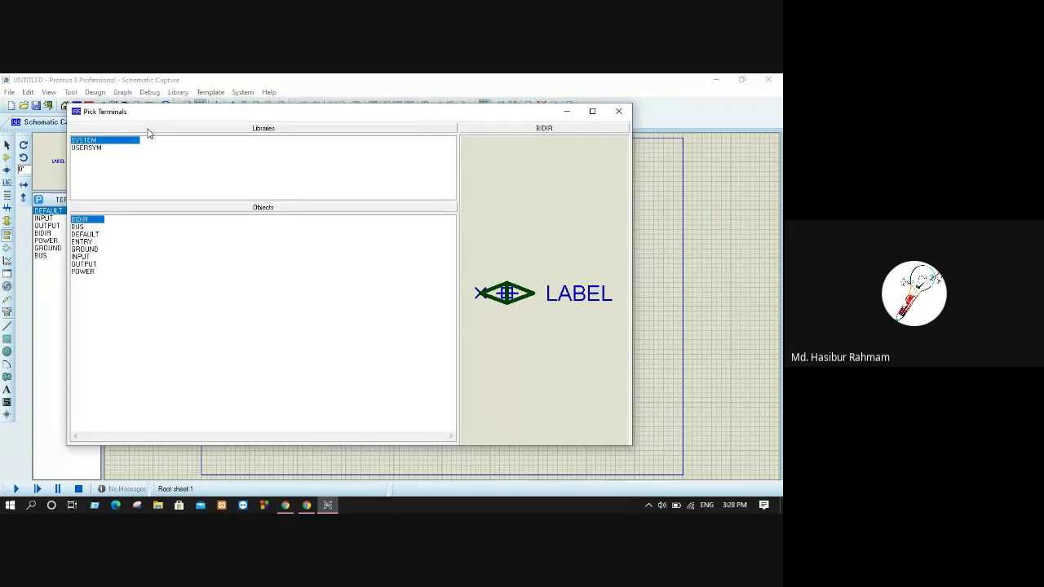
click(618, 111)
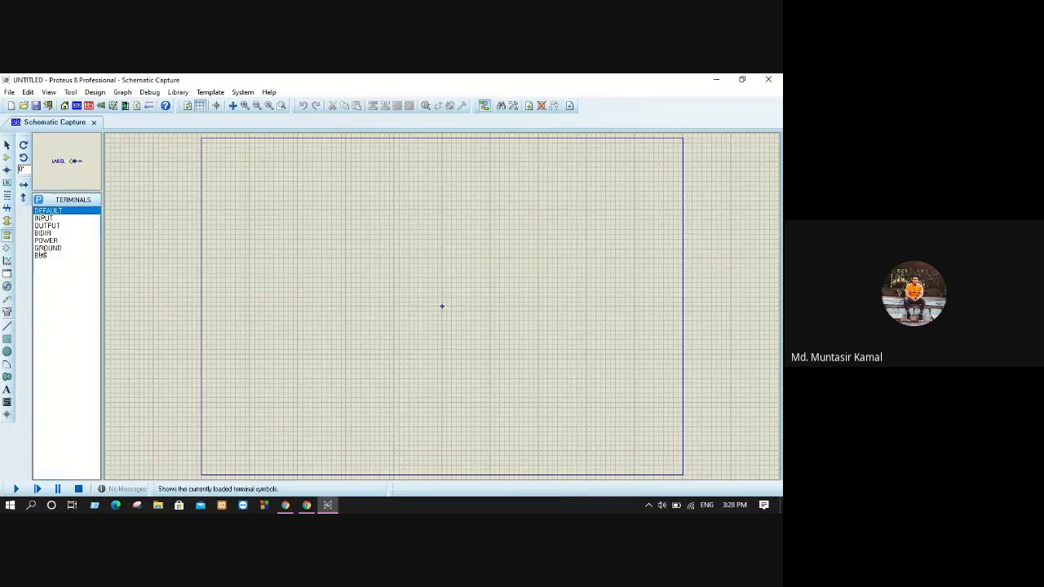
Step: Place a GROUND terminal on the empty schematic sheet, just above and left of the origin marker
click(45, 248)
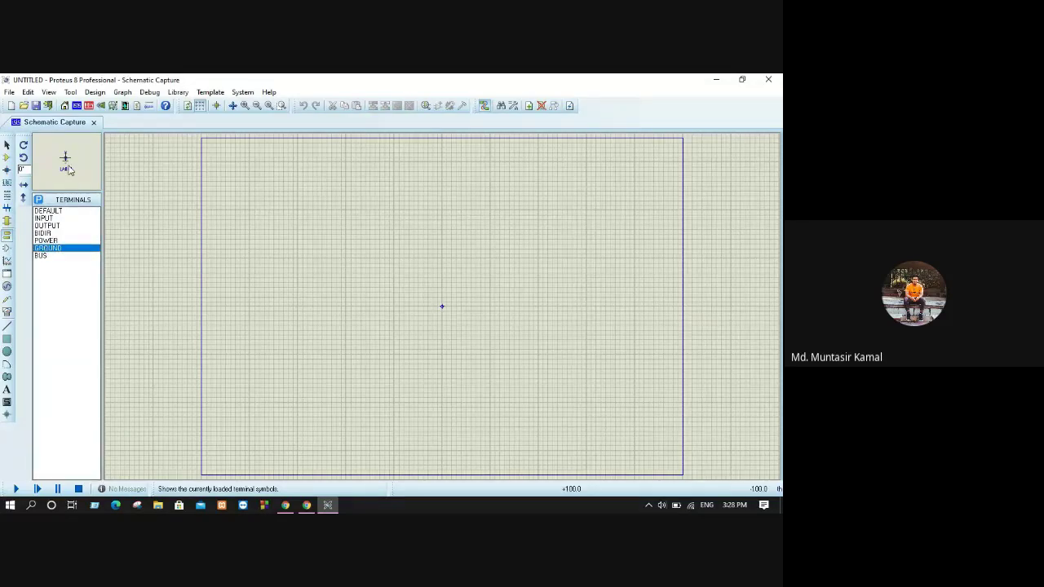
click(38, 199)
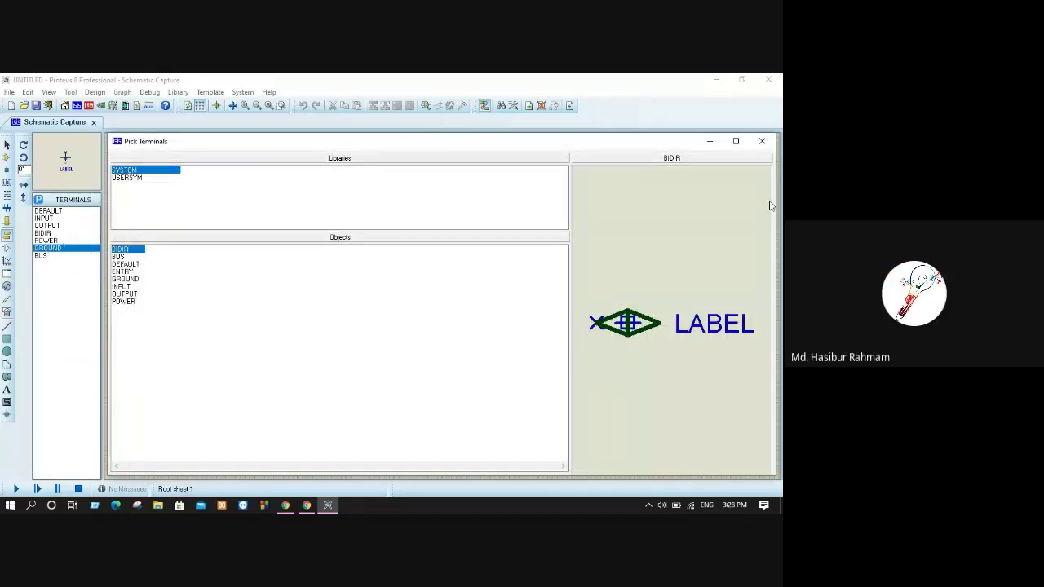
click(765, 142)
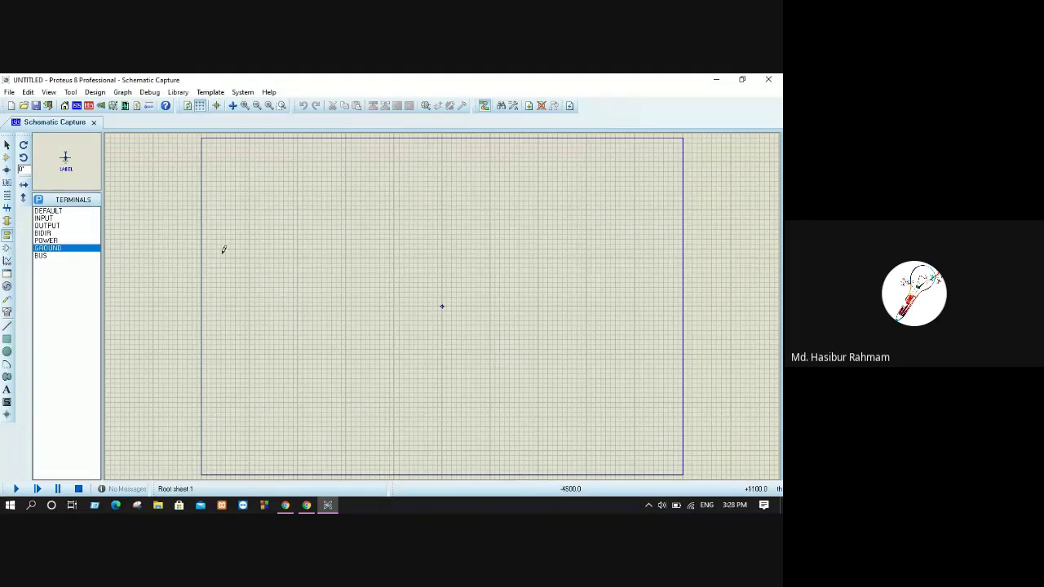
drag(399, 293, 430, 260)
click(413, 260)
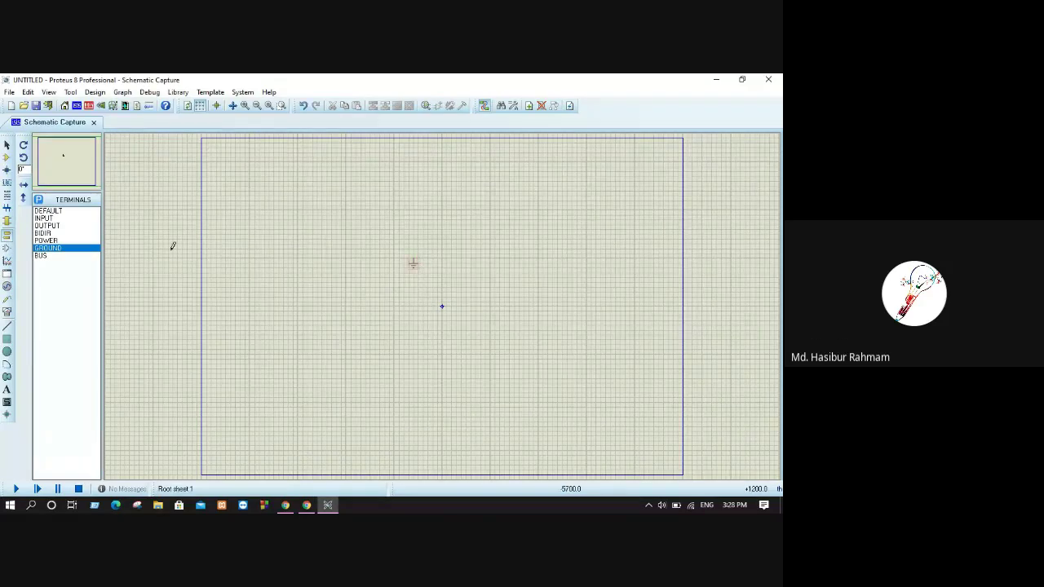
Step: Switch back to the Google Meet window and stop sharing the Proteus screen
click(307, 506)
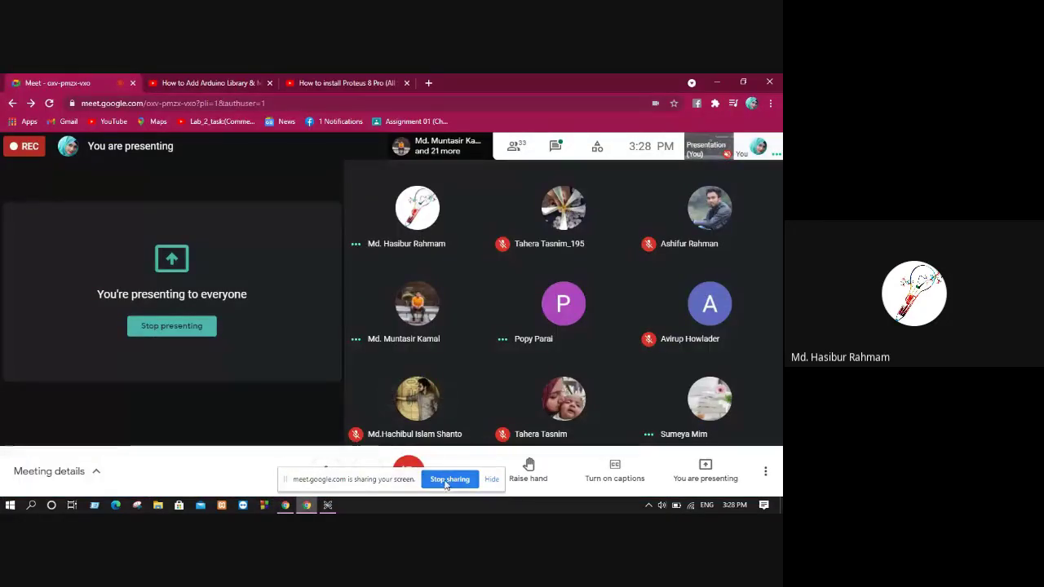
click(449, 480)
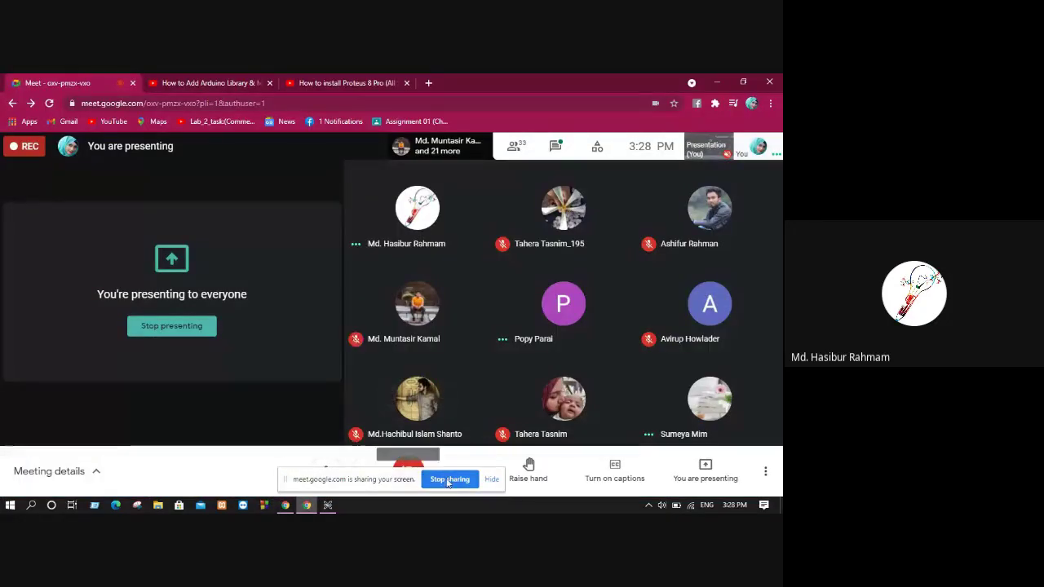